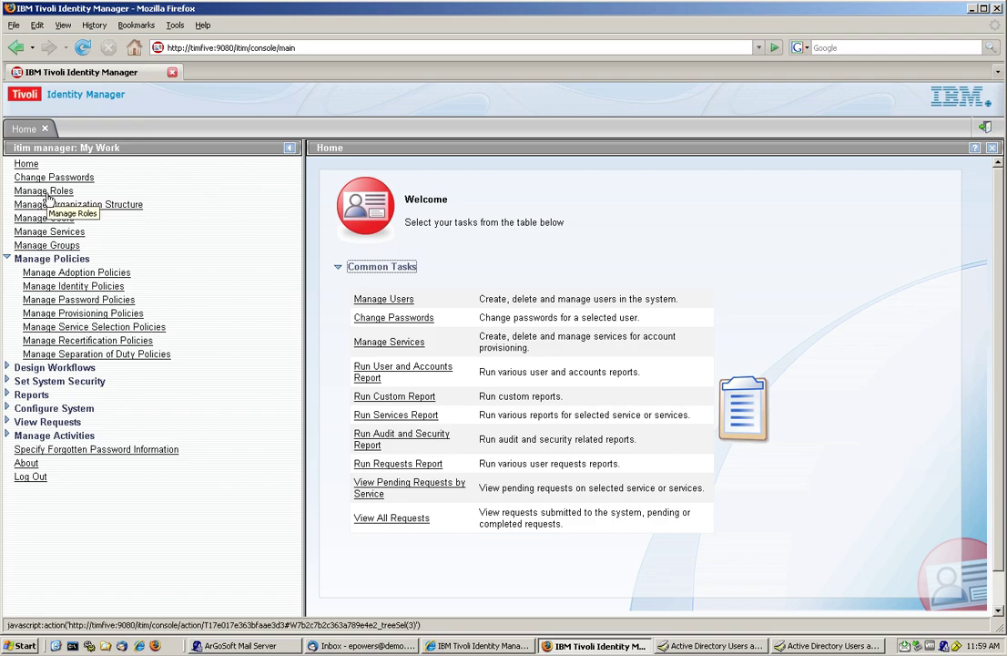
Step: Create the static role 'Role 1 BOO AD Value1' with 'Enable access for this role' checked
{"action": "left_click", "coordinate": [46, 193]}
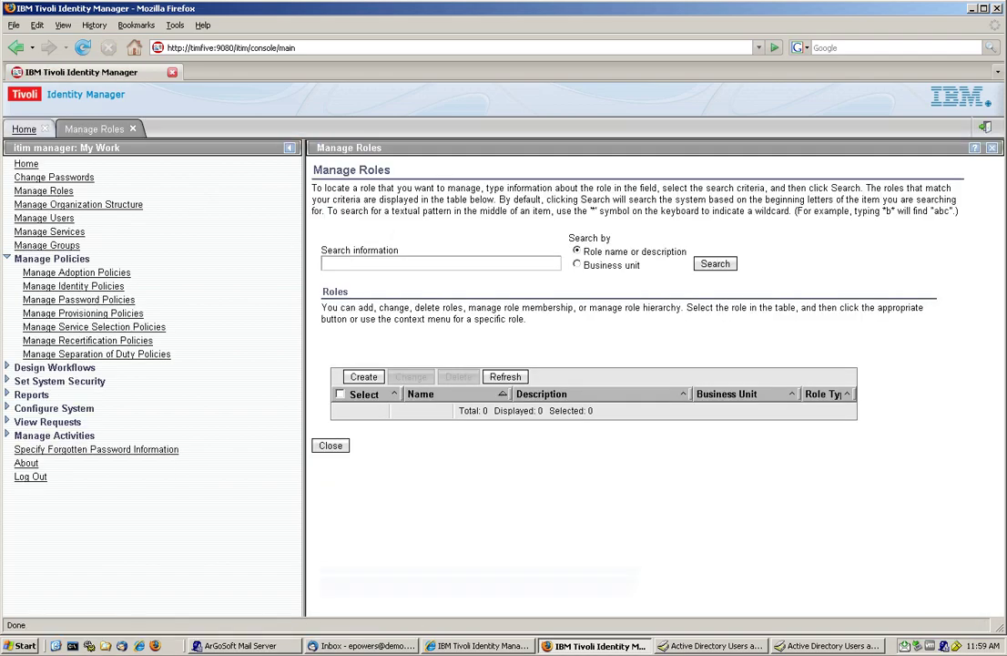
{"action": "left_click", "coordinate": [363, 377]}
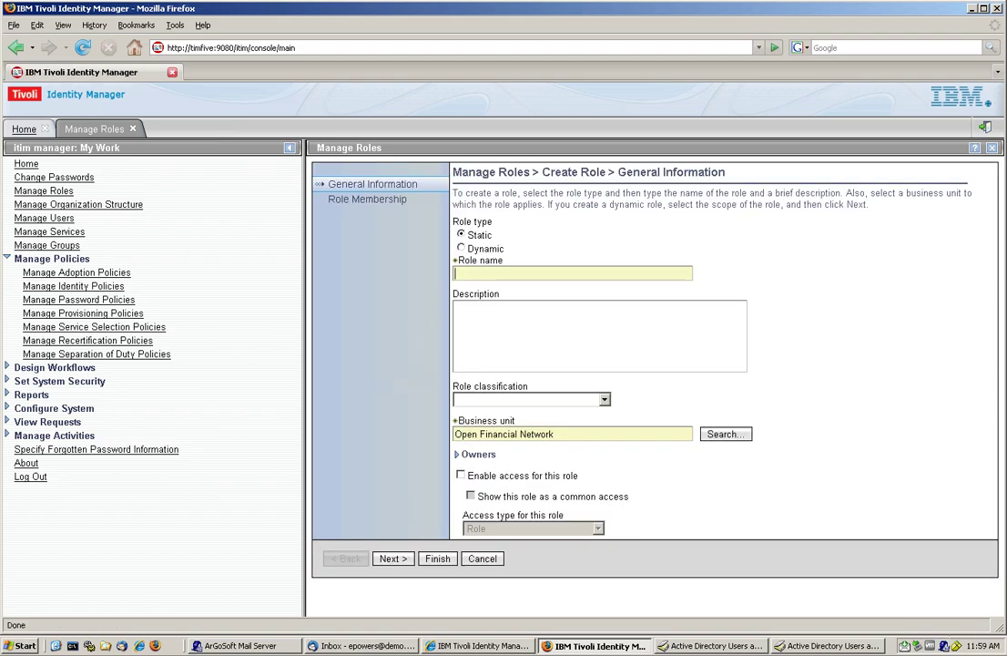
{"action": "type", "text": "Role 1 BOO AD Value1"}
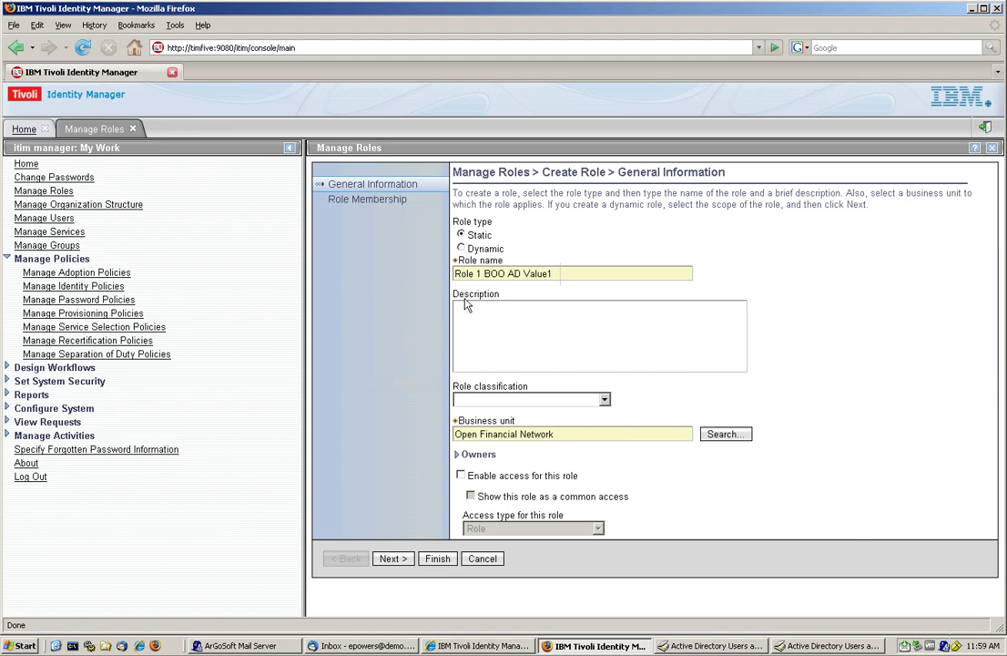
{"action": "left_click", "coordinate": [461, 475]}
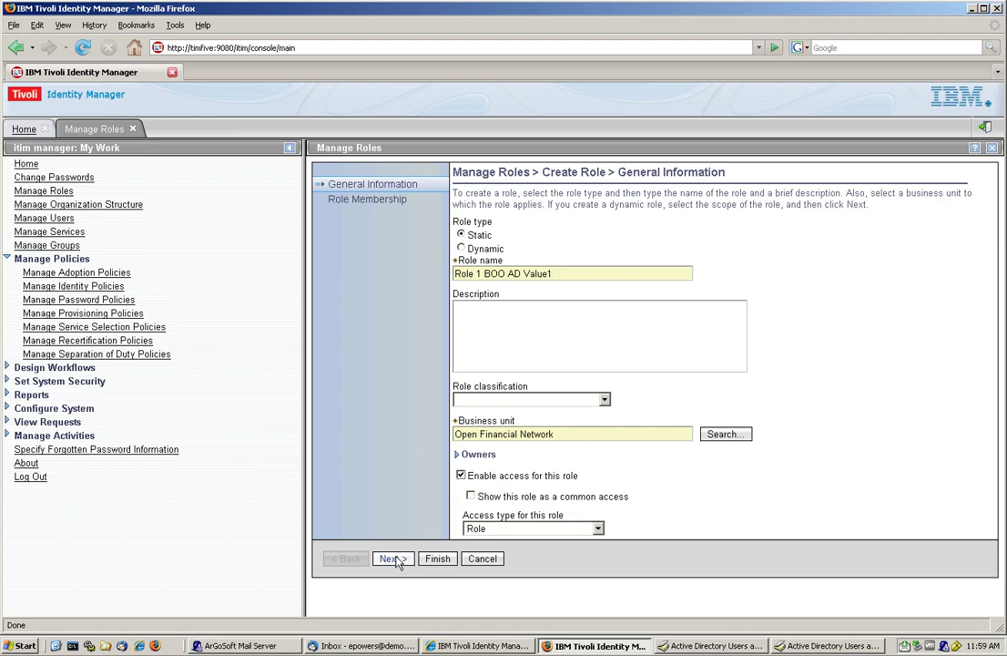
{"action": "left_click", "coordinate": [390, 562]}
{"action": "left_click", "coordinate": [438, 560]}
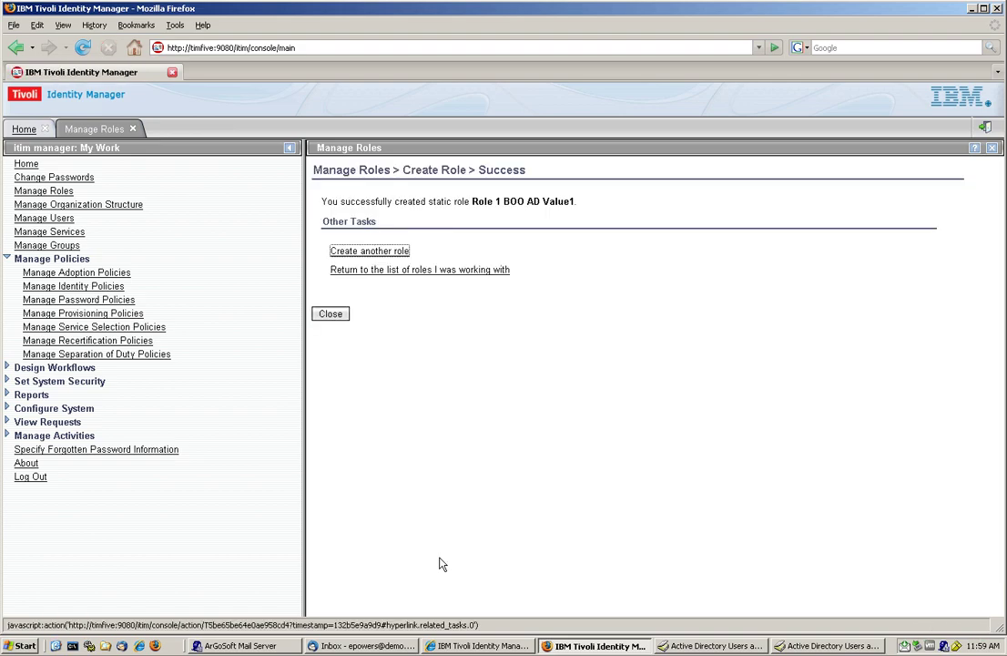
Step: Create another static role, 'Role 2 BOO AD Value 2', with access enabled
{"action": "left_click", "coordinate": [346, 255]}
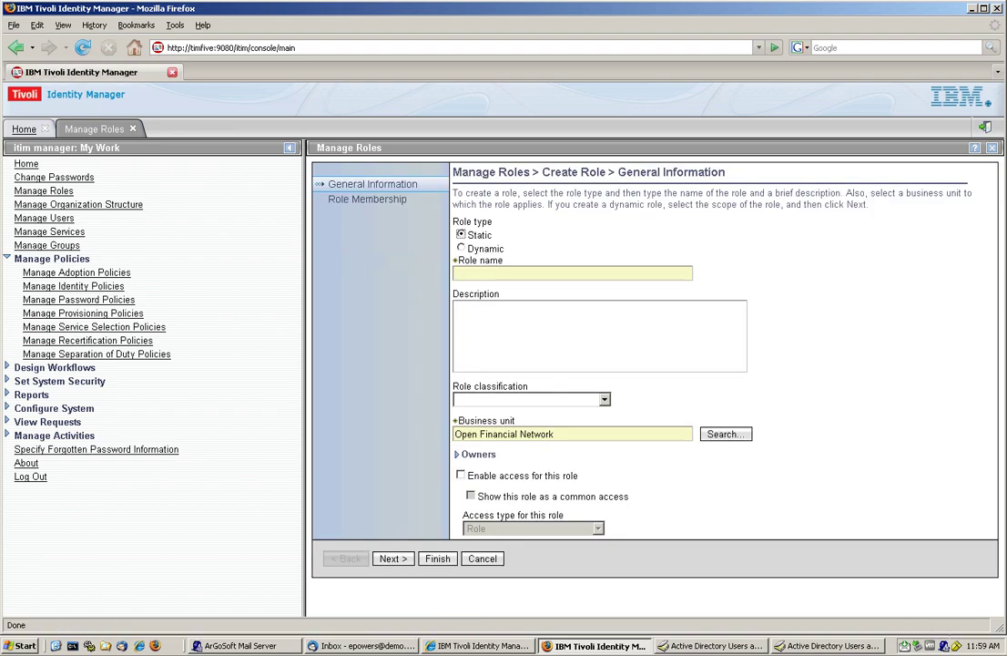
{"action": "type", "text": "R"}
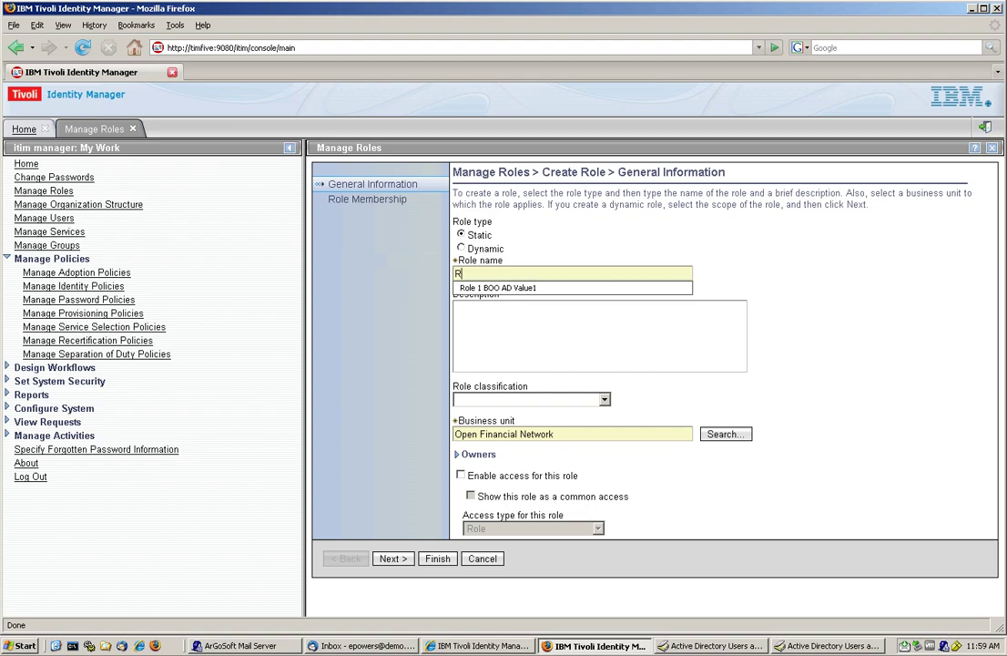
{"action": "type", "text": "ole 2 B"}
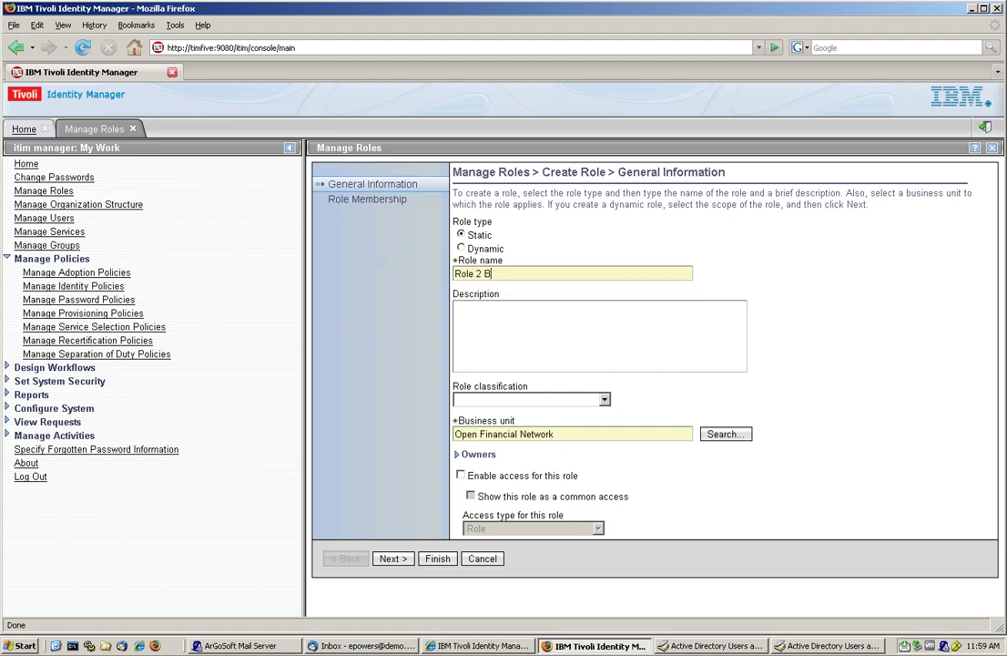
{"action": "type", "text": "OO AD Value 2"}
{"action": "left_click", "coordinate": [461, 474]}
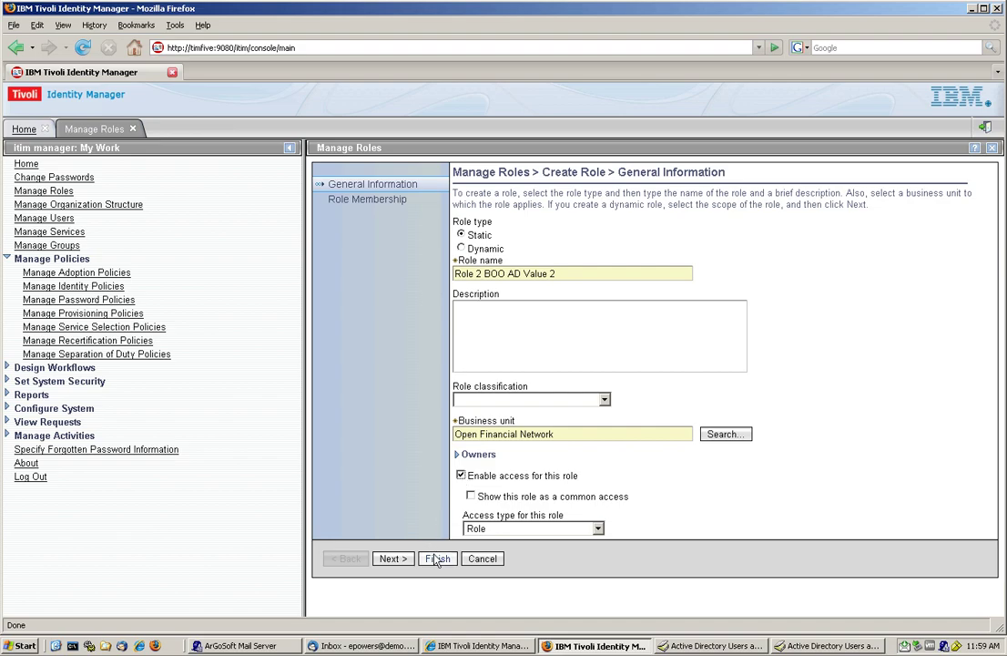
{"action": "left_click", "coordinate": [436, 558]}
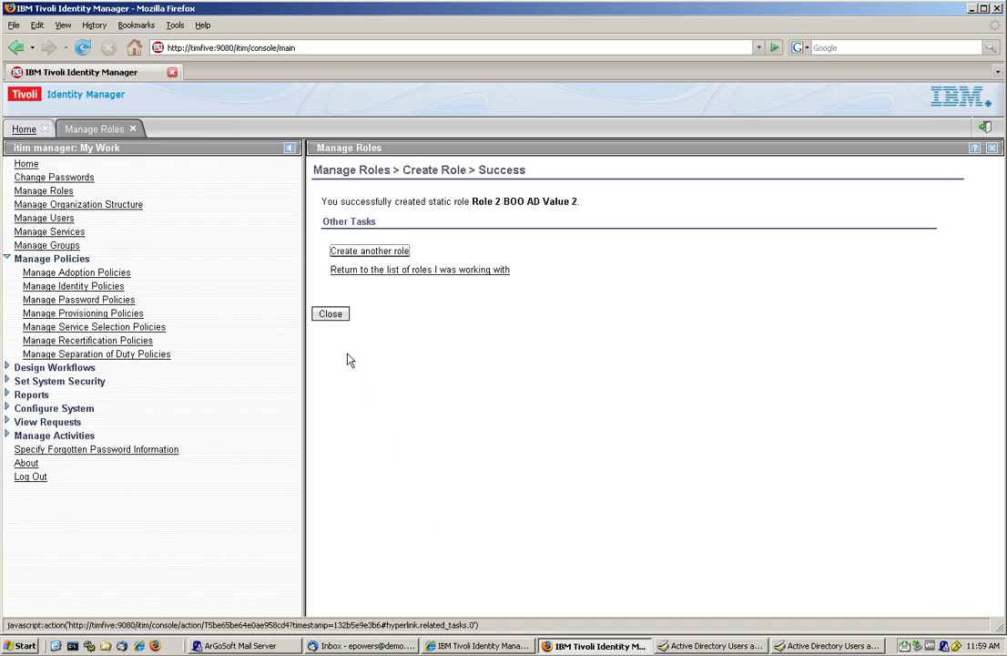
Step: Search all roles and confirm Role 1 BOO AD Value1 appears among the 16 results
{"action": "left_click", "coordinate": [332, 319]}
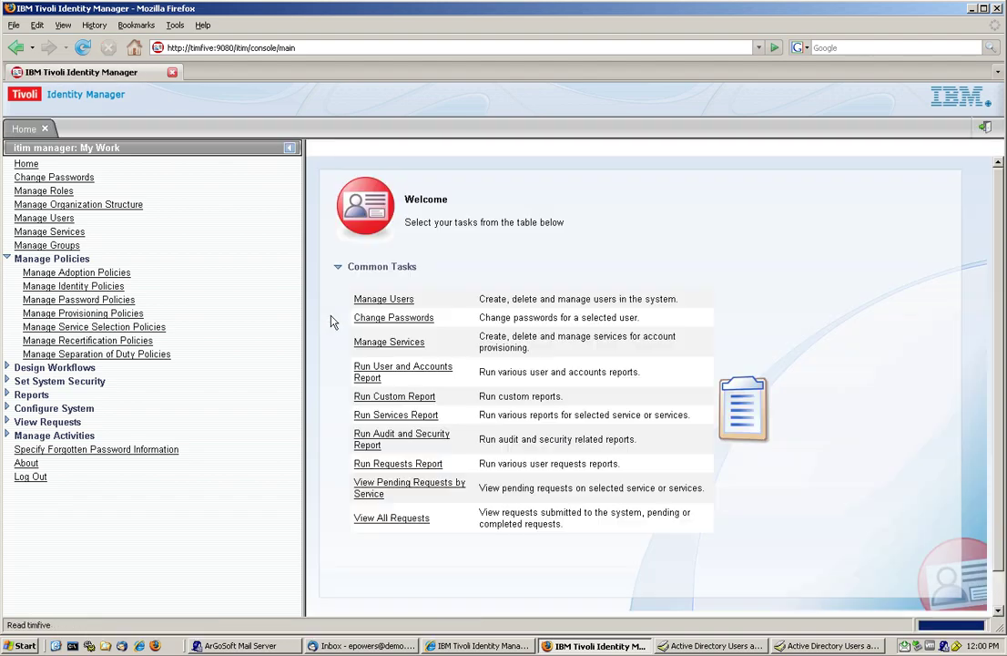
{"action": "left_click", "coordinate": [60, 193]}
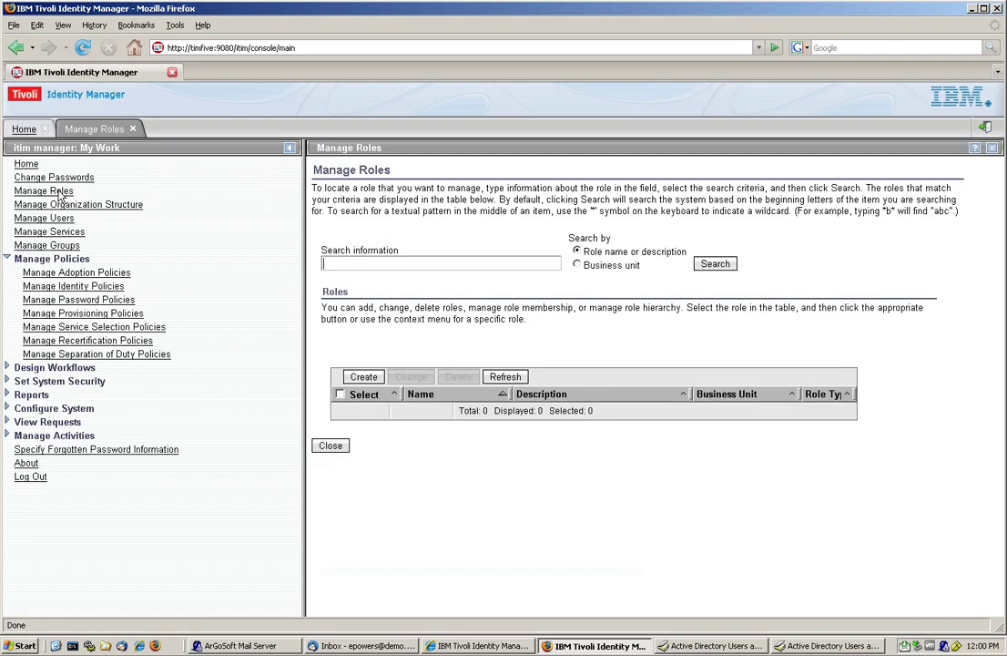
{"action": "left_click", "coordinate": [716, 263]}
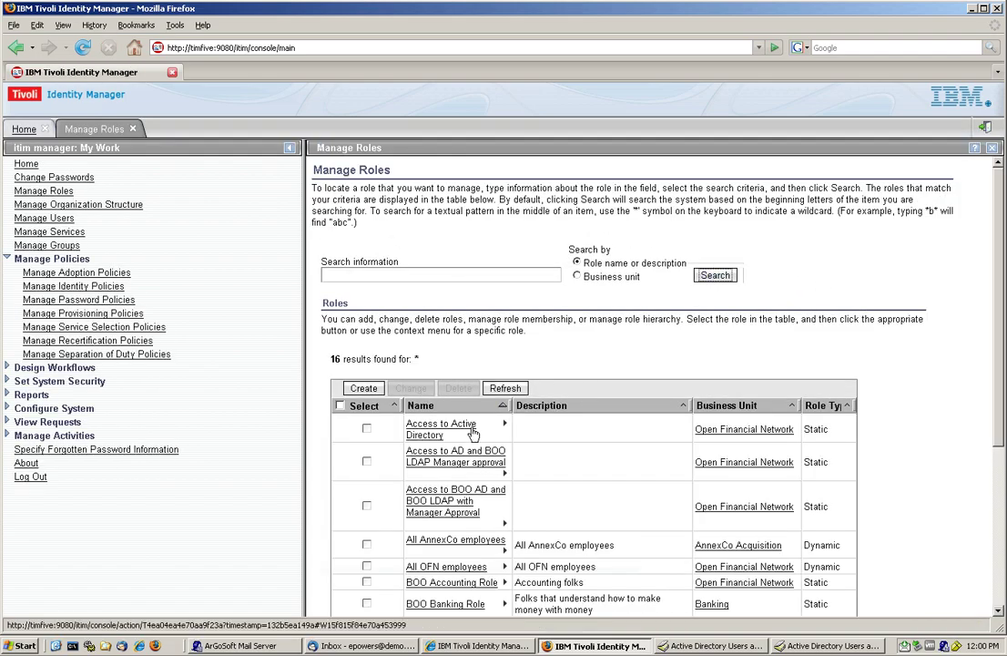
{"action": "scroll", "coordinate": [477, 475], "scroll_direction": "down", "scroll_amount": 5}
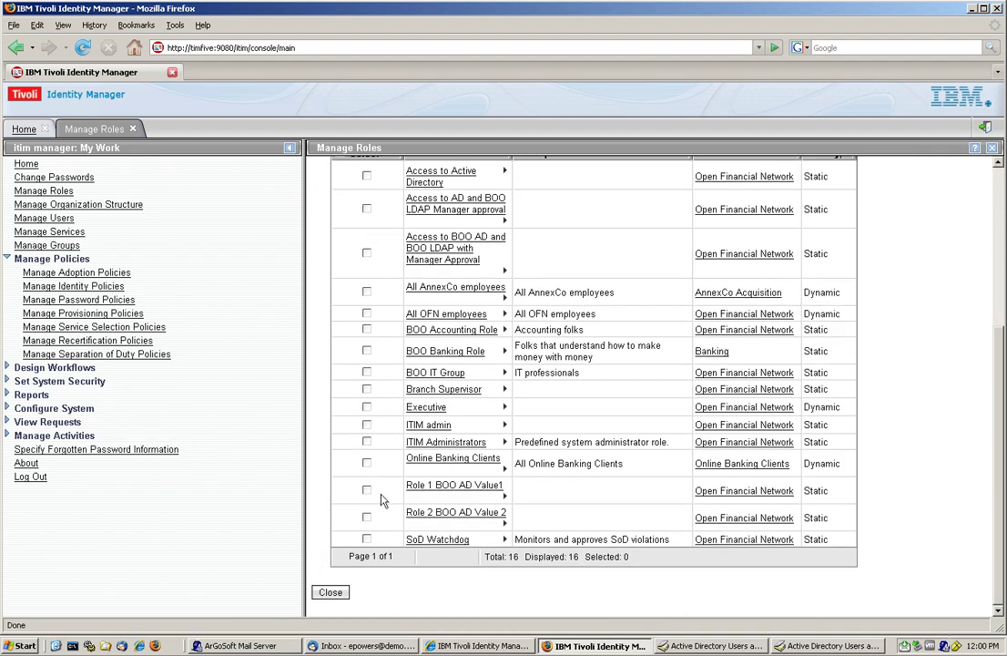
{"action": "left_click", "coordinate": [471, 492]}
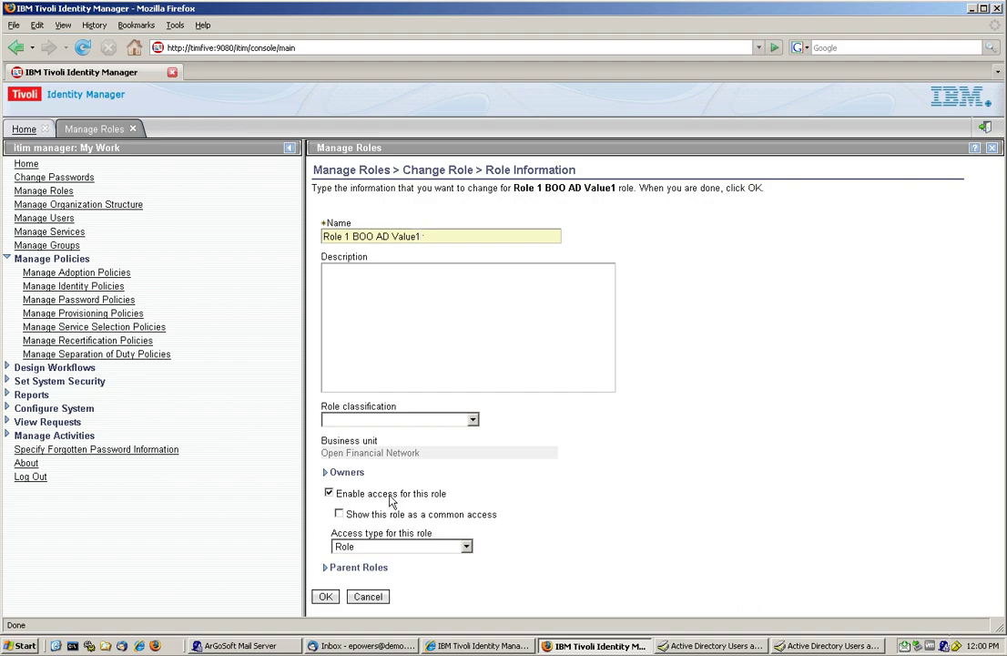
{"action": "left_click", "coordinate": [368, 596]}
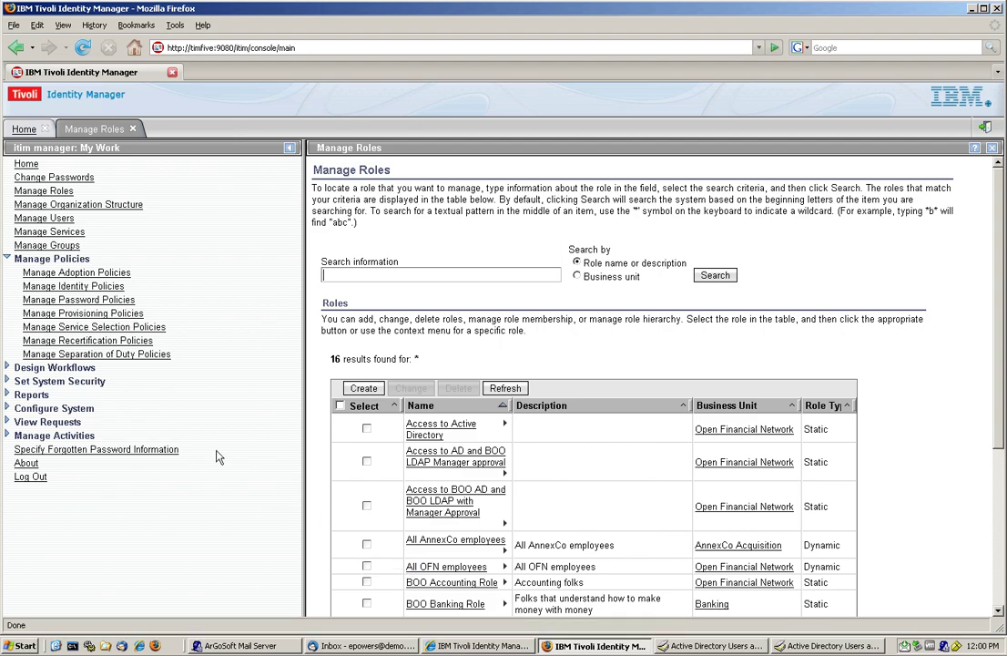
Step: Start a new provisioning policy named 'Role1 Value1'
{"action": "left_click", "coordinate": [130, 128]}
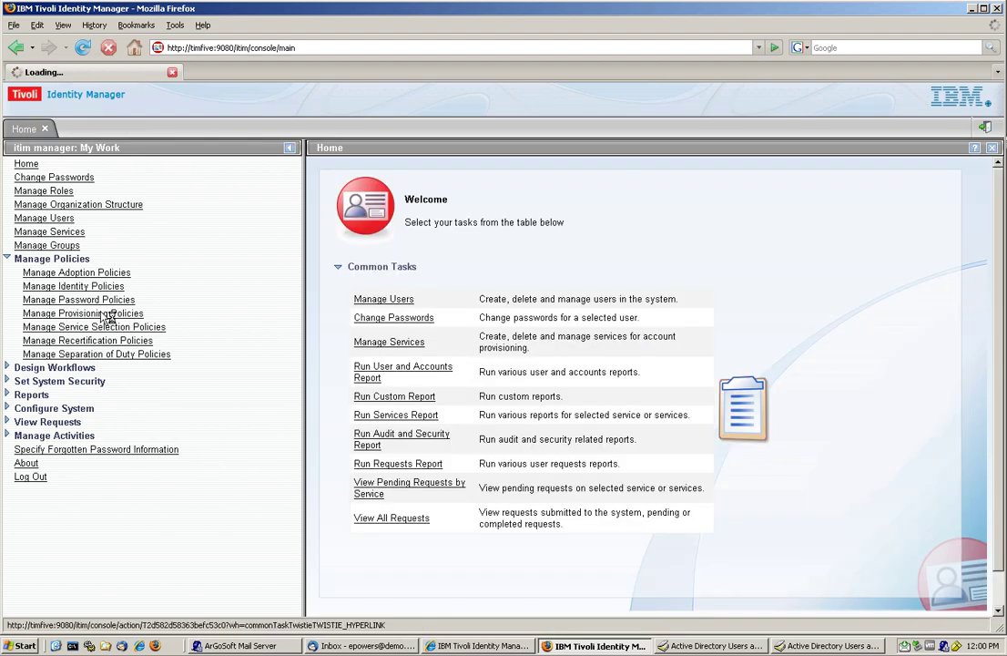
{"action": "left_click", "coordinate": [98, 315]}
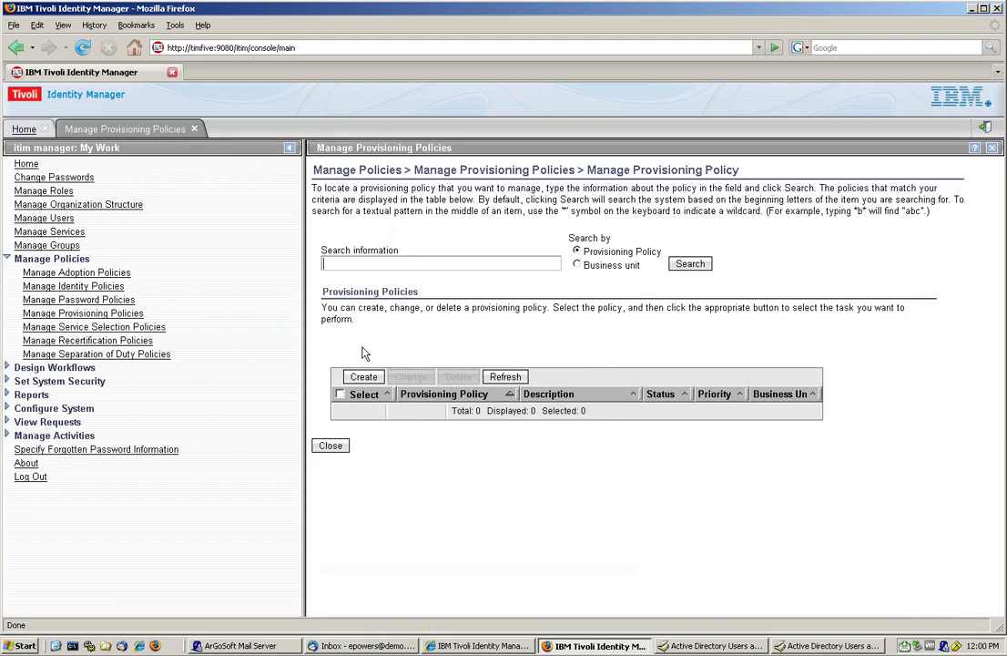
{"action": "left_click", "coordinate": [363, 376]}
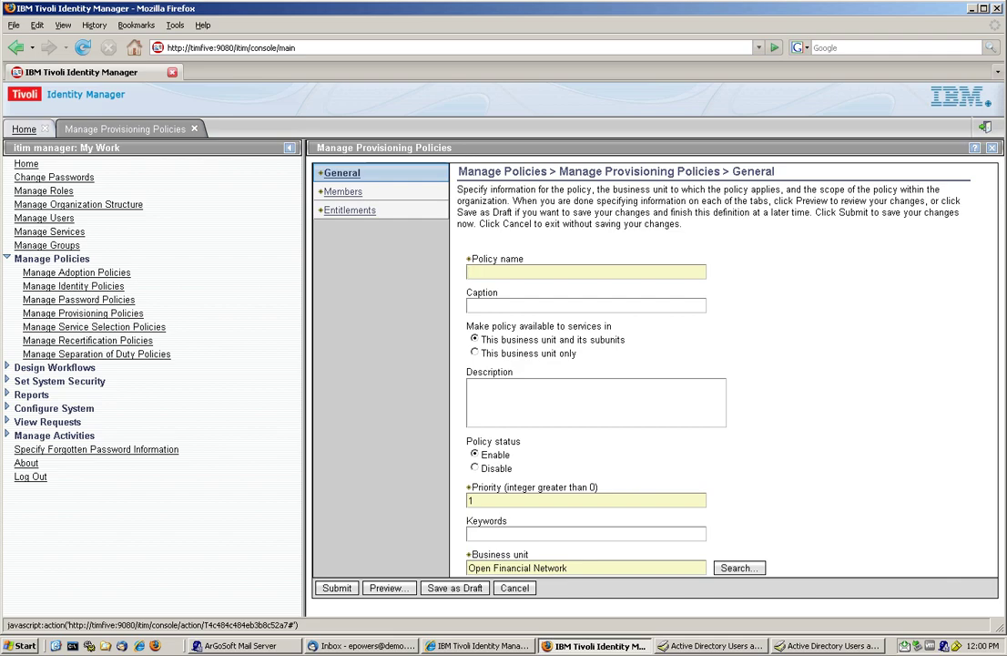
{"action": "type", "text": "Role1 Value1"}
Step: Limit the policy's members to the role Role 1 BOO AD Value1
{"action": "left_click", "coordinate": [346, 193]}
{"action": "left_click", "coordinate": [483, 287]}
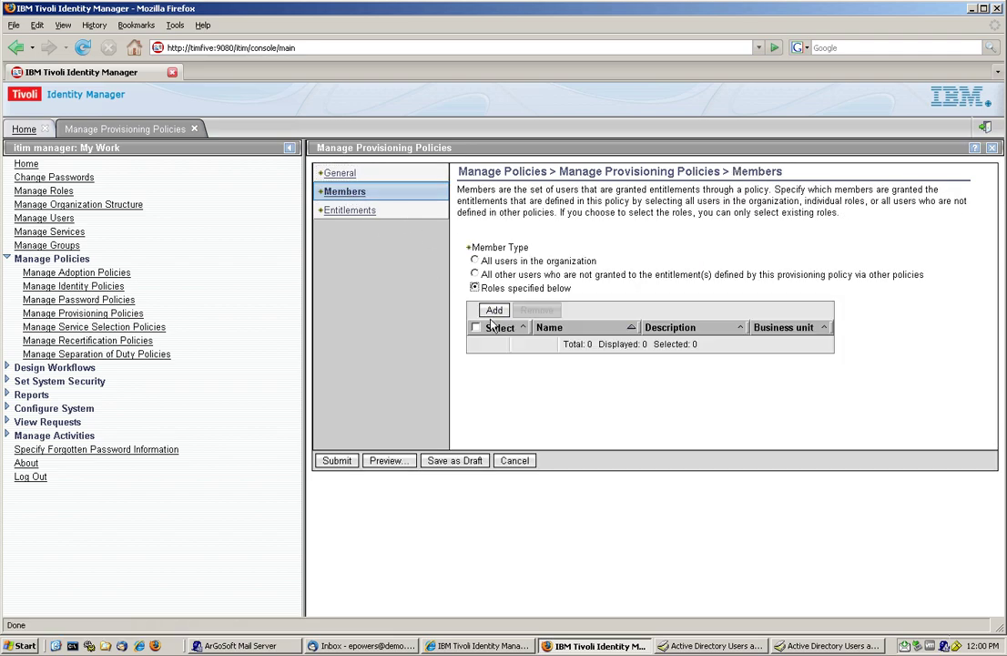
{"action": "left_click", "coordinate": [494, 311]}
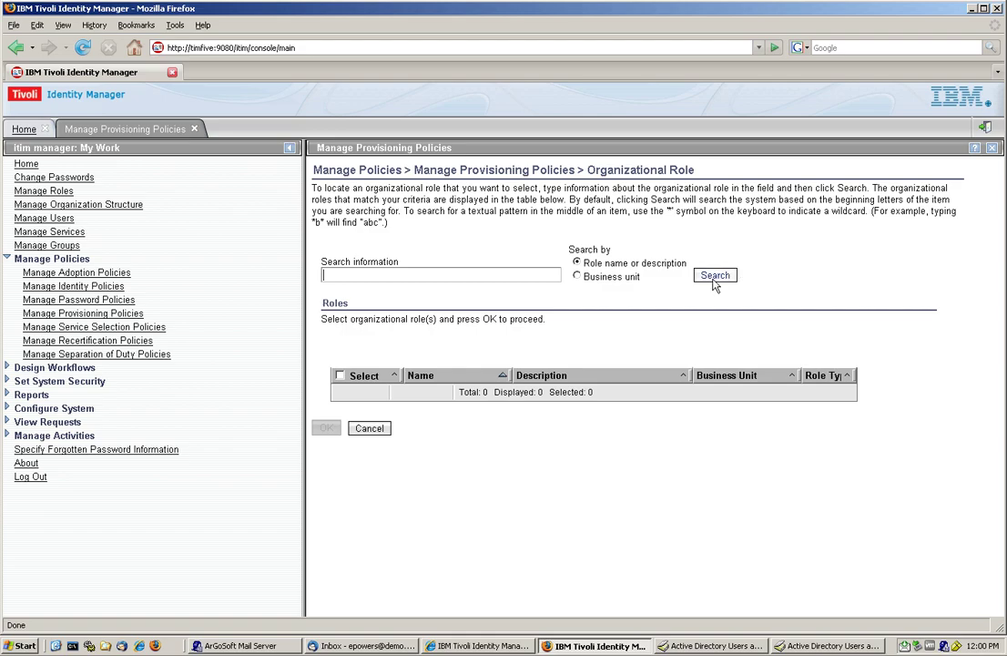
{"action": "left_click", "coordinate": [715, 275]}
{"action": "scroll", "coordinate": [589, 423], "scroll_direction": "down", "scroll_amount": 3}
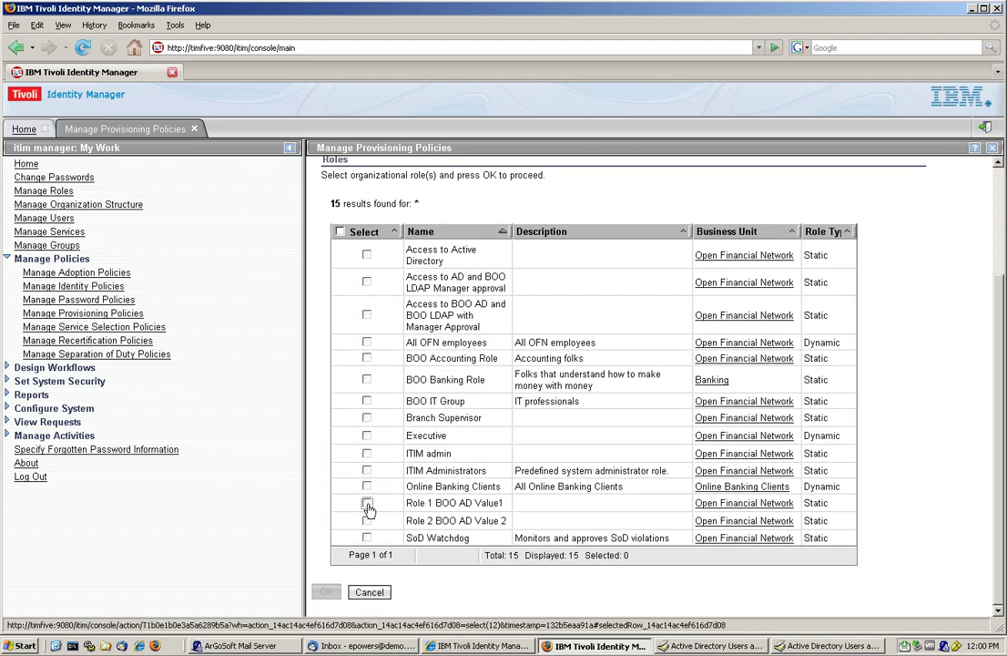
{"action": "left_click", "coordinate": [366, 504]}
{"action": "left_click", "coordinate": [326, 591]}
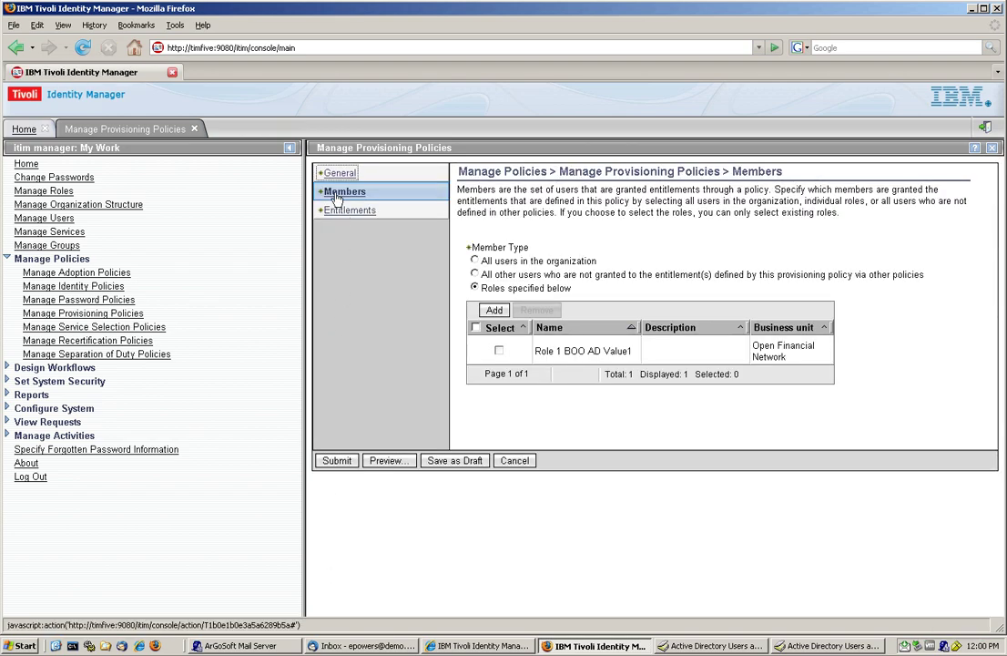
Step: Add an automatic Specific Service entitlement for BOO AD Service, found by searching 'boo ad'
{"action": "left_click", "coordinate": [341, 217]}
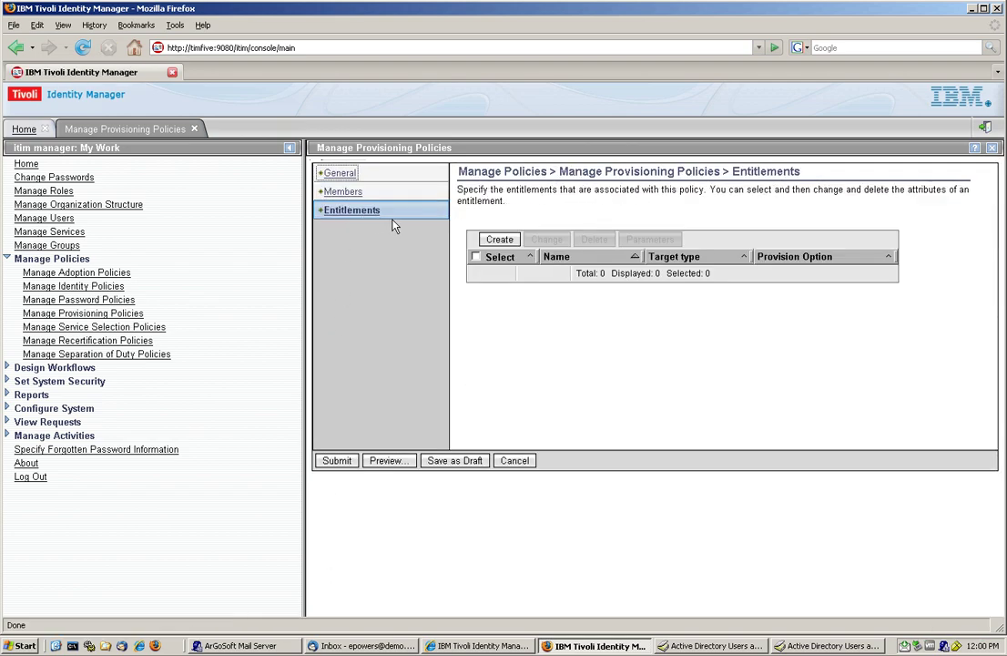
{"action": "left_click", "coordinate": [490, 240]}
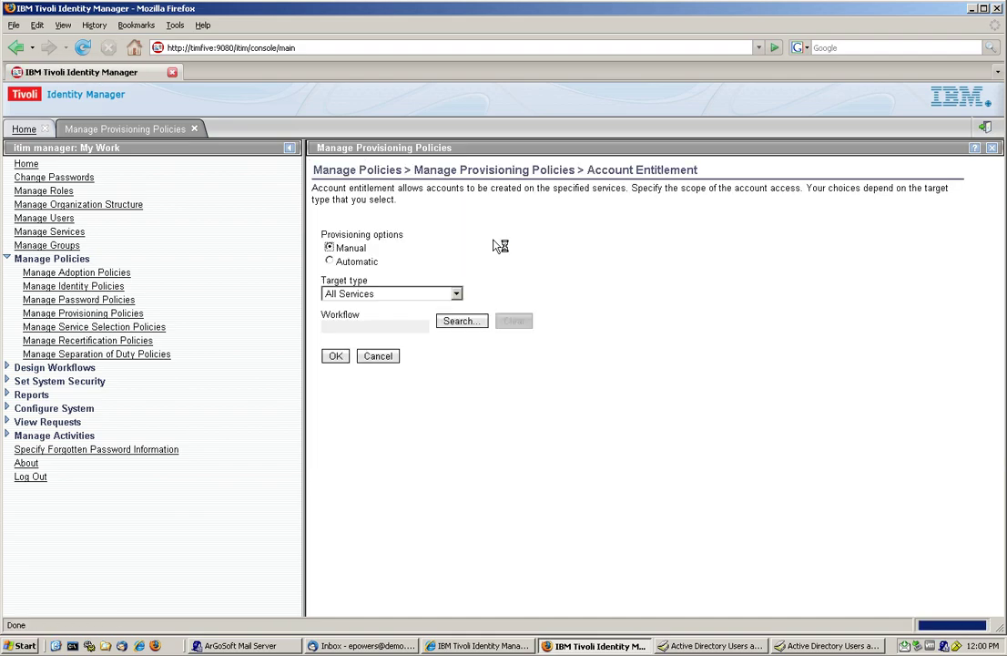
{"action": "left_click", "coordinate": [330, 261]}
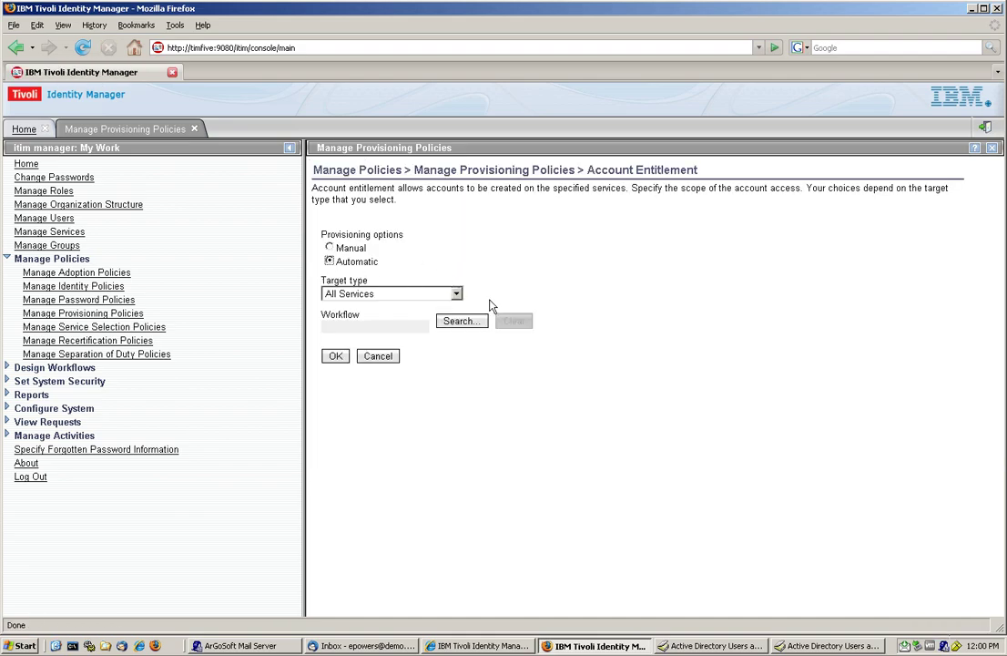
{"action": "left_click", "coordinate": [456, 294]}
{"action": "left_click", "coordinate": [355, 342]}
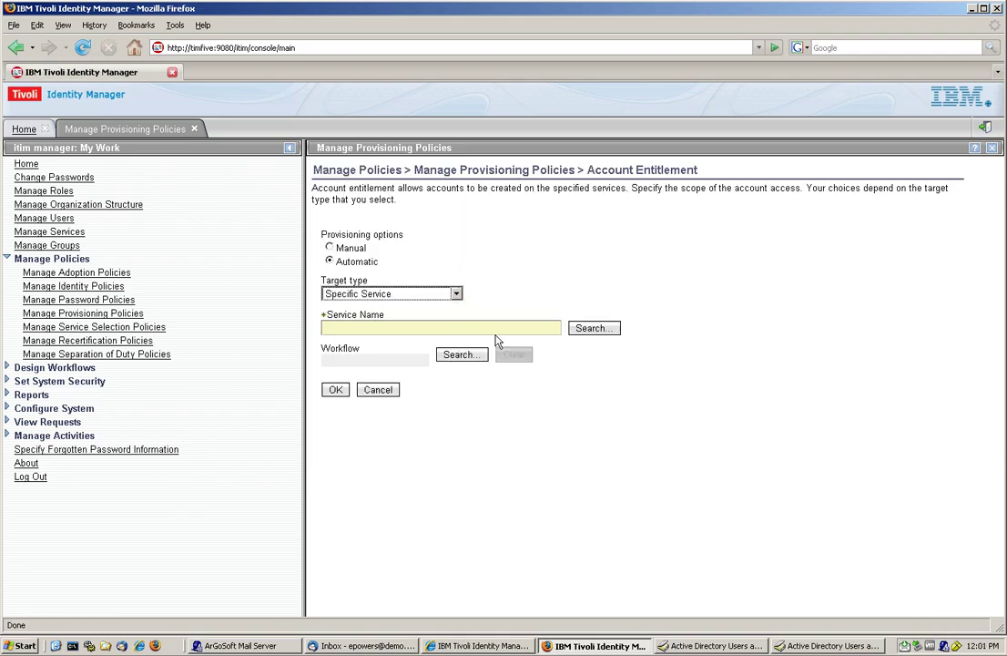
{"action": "left_click", "coordinate": [593, 332]}
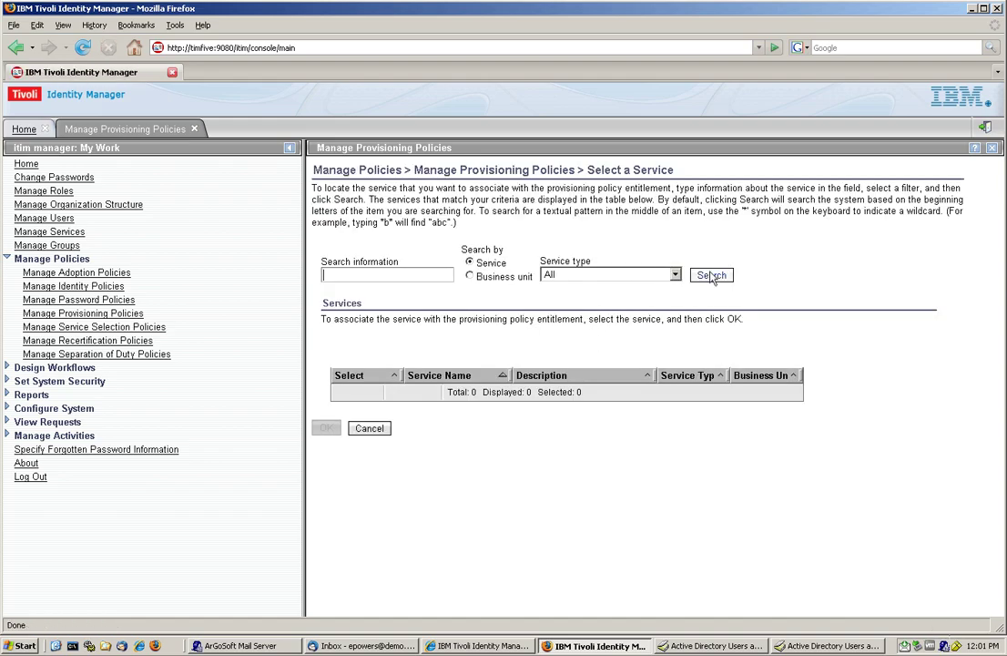
{"action": "type", "text": "b oo"}
{"action": "key", "text": "BackSpace"}
{"action": "key", "text": "BackSpace"}
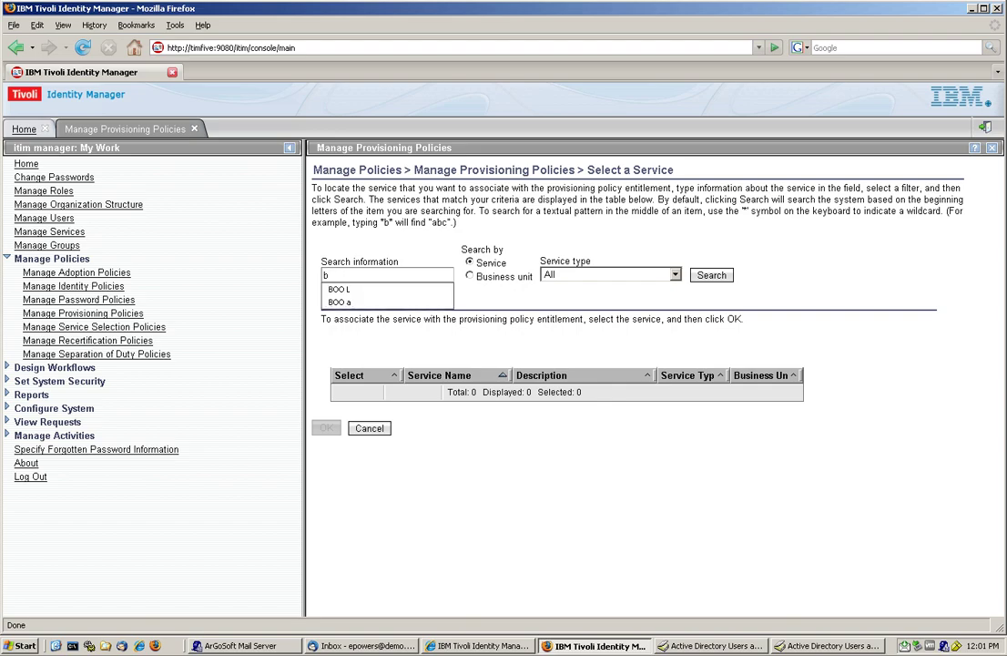
{"action": "type", "text": "oo ad"}
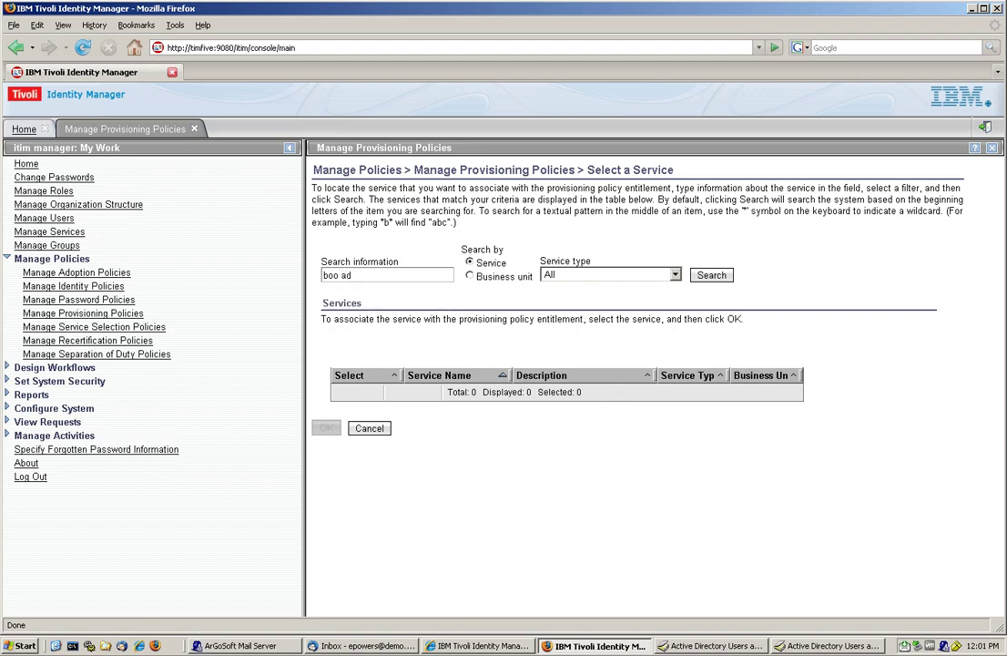
{"action": "left_click", "coordinate": [711, 275]}
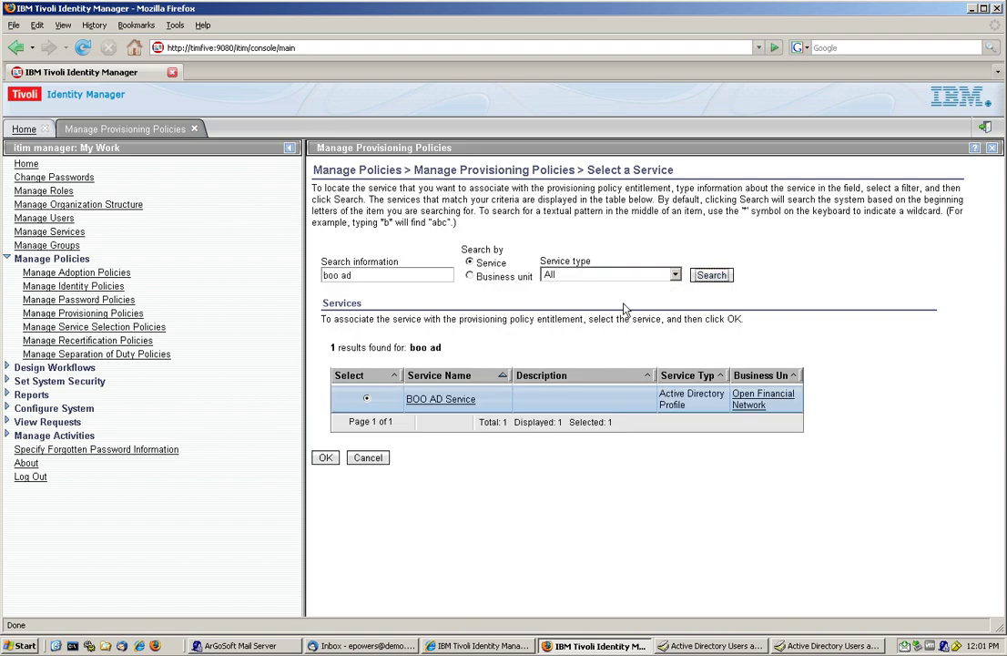
{"action": "left_click", "coordinate": [325, 457]}
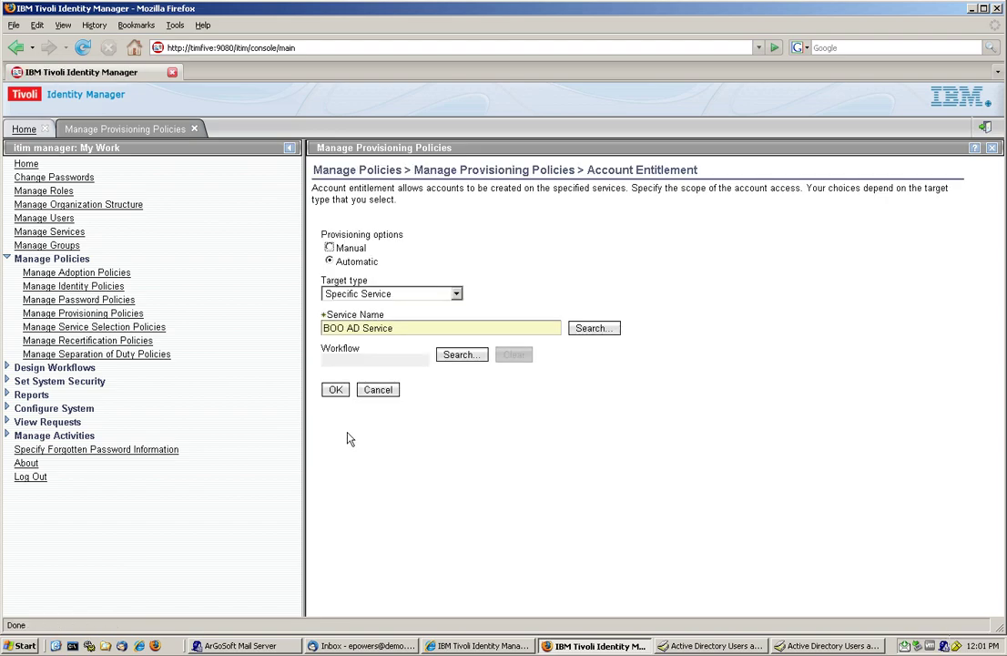
{"action": "left_click", "coordinate": [334, 391]}
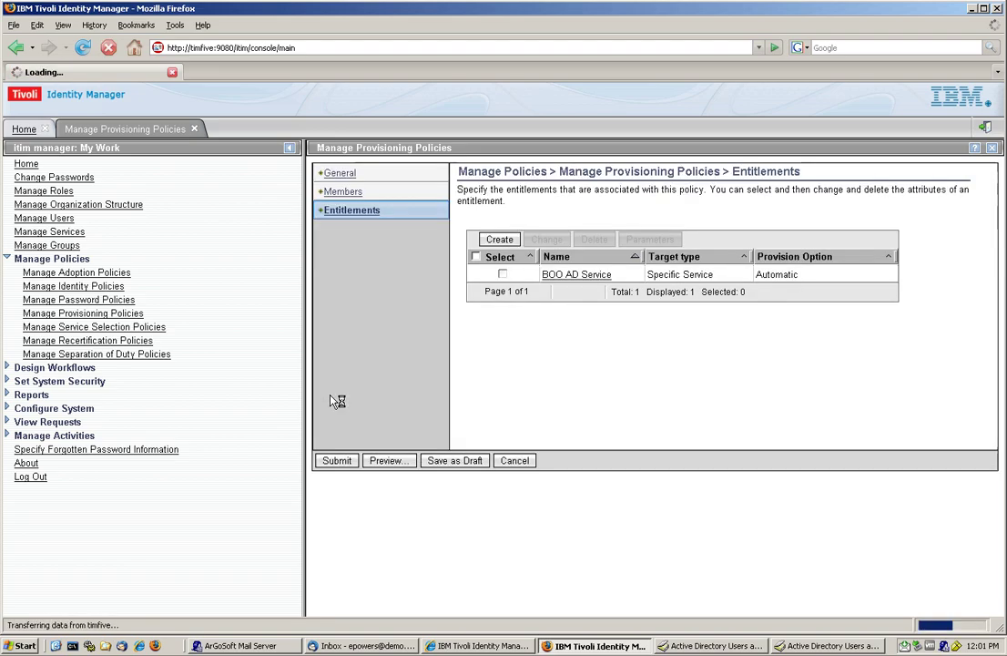
Step: Give the BOO AD Service entitlement a mandatory constant Description parameter of 'Value 1'
{"action": "left_click", "coordinate": [503, 275]}
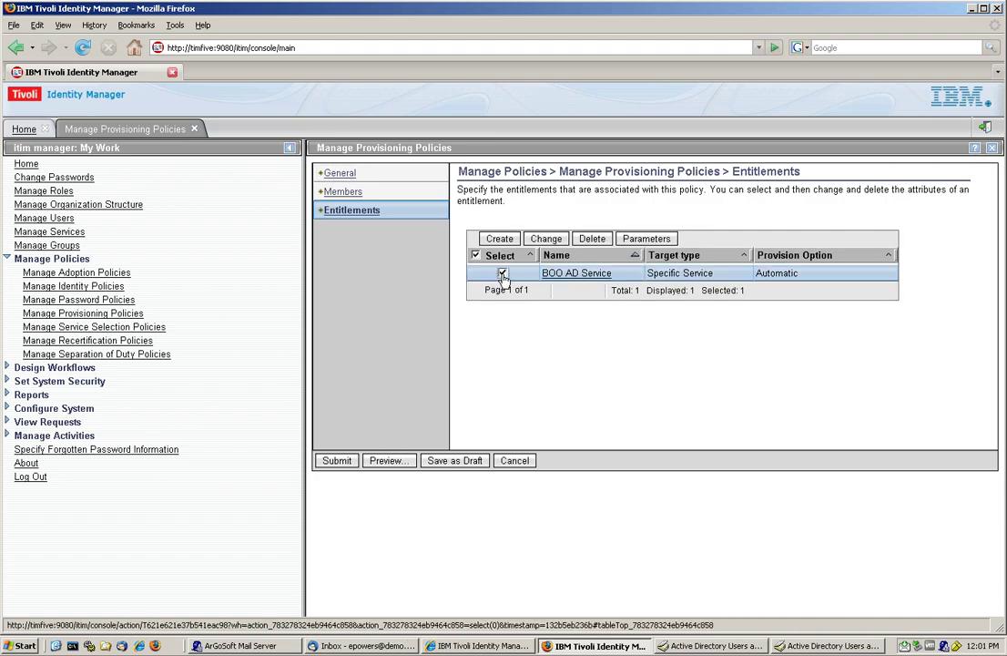
{"action": "left_click", "coordinate": [654, 240]}
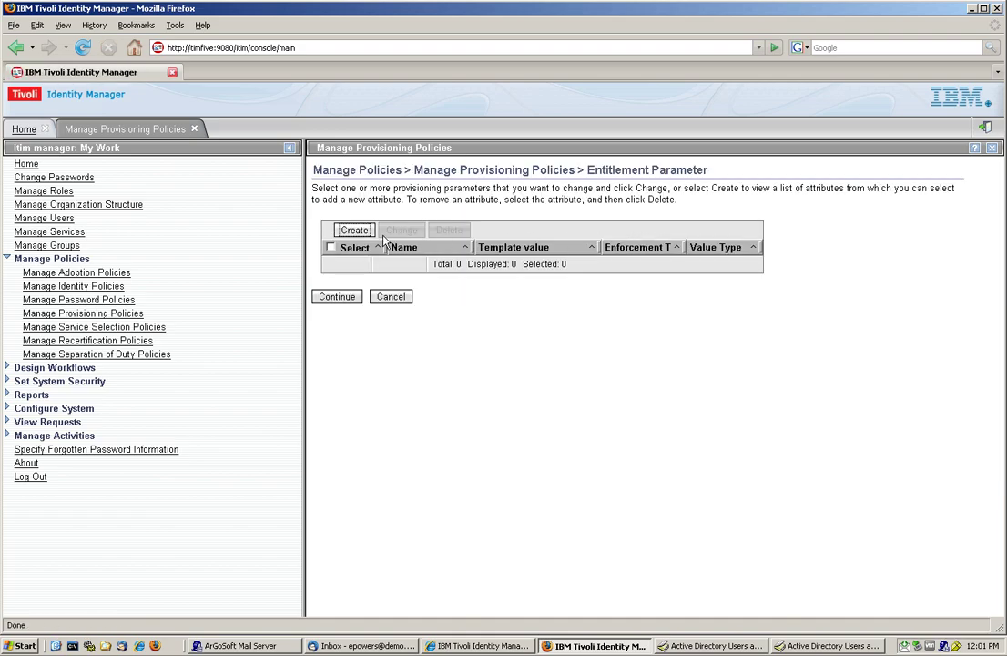
{"action": "left_click", "coordinate": [353, 230]}
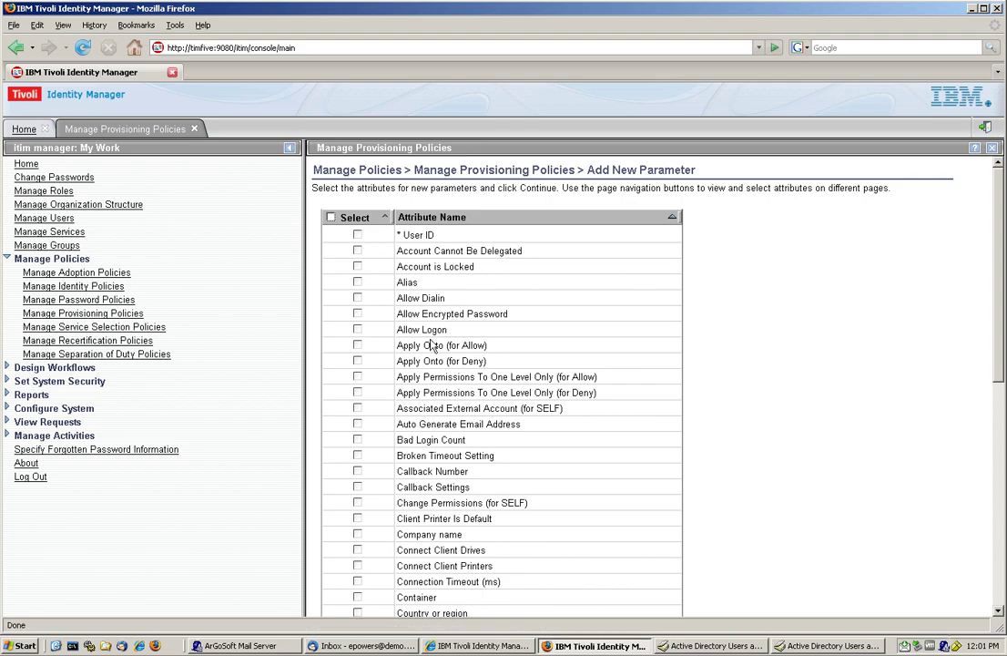
{"action": "scroll", "coordinate": [427, 344], "scroll_direction": "down", "scroll_amount": 2}
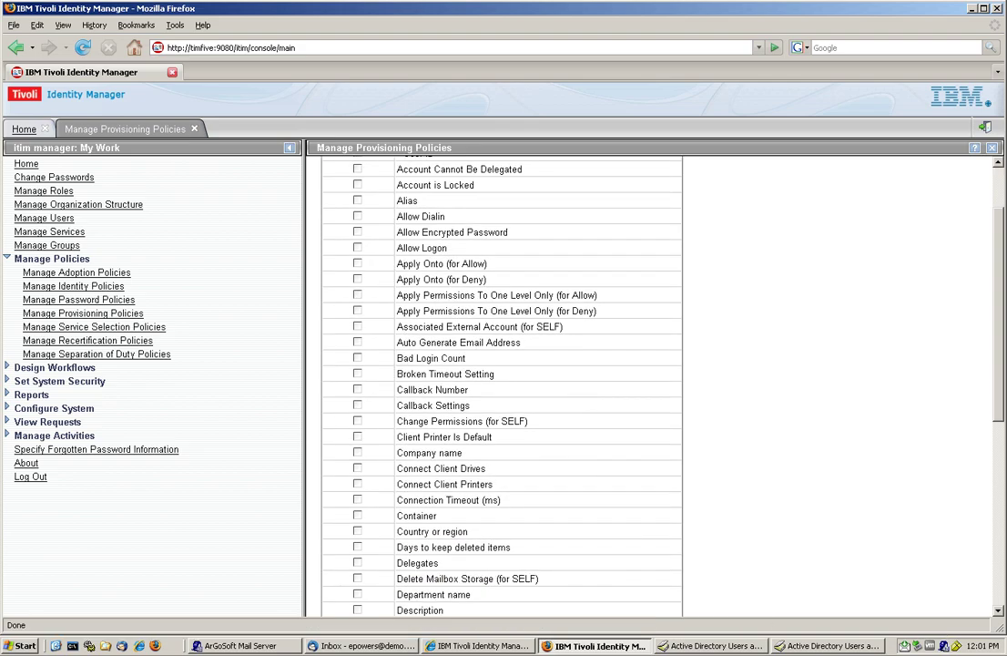
{"action": "scroll", "coordinate": [862, 373], "scroll_direction": "down", "scroll_amount": 2}
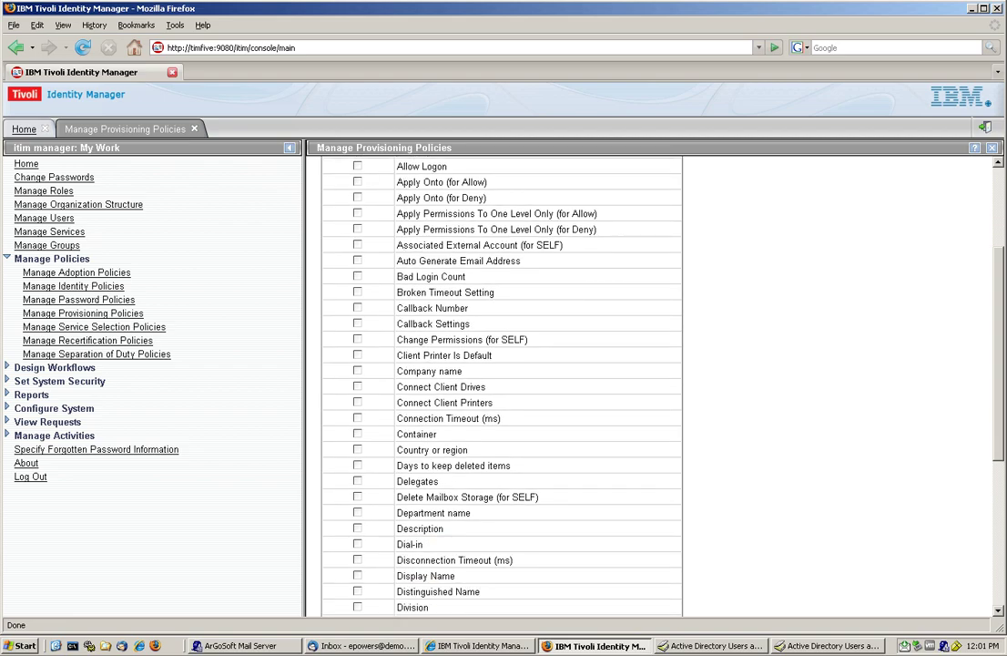
{"action": "left_click", "coordinate": [357, 528]}
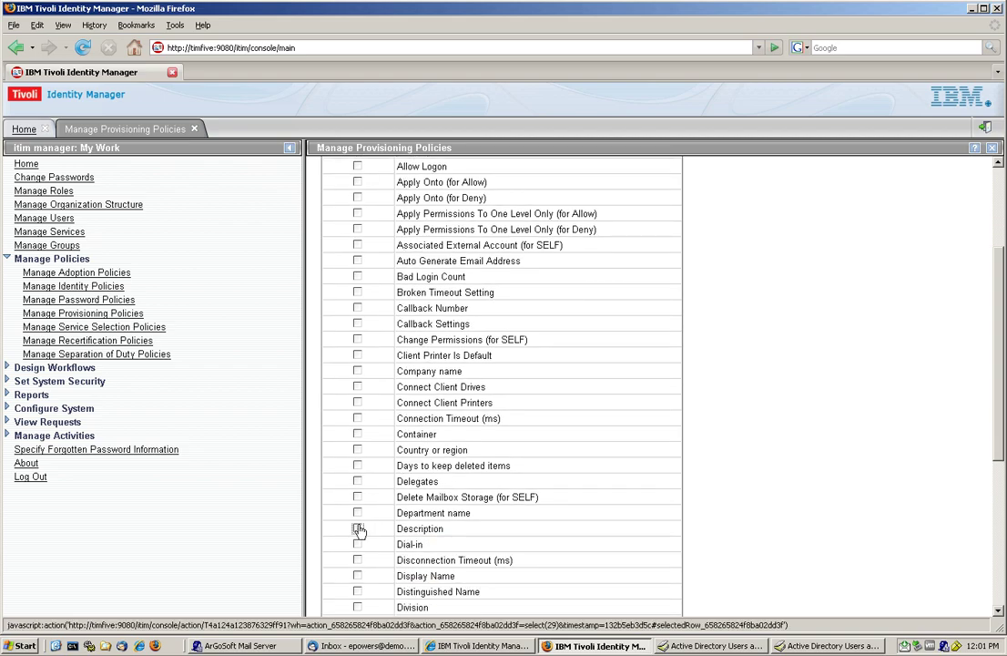
{"action": "scroll", "coordinate": [863, 405], "scroll_direction": "down", "scroll_amount": 7}
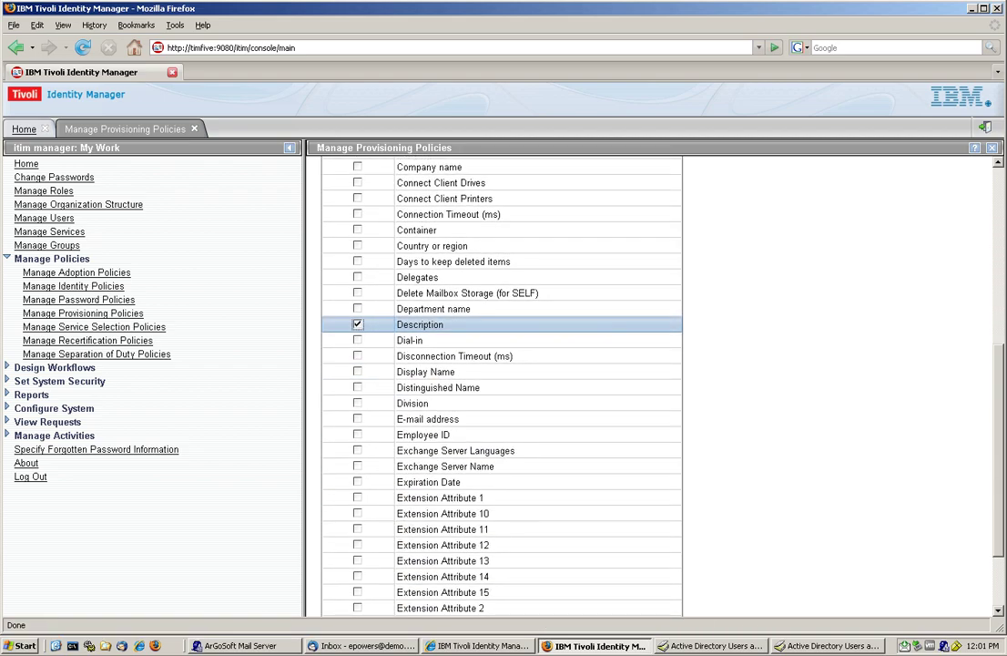
{"action": "left_click", "coordinate": [345, 592]}
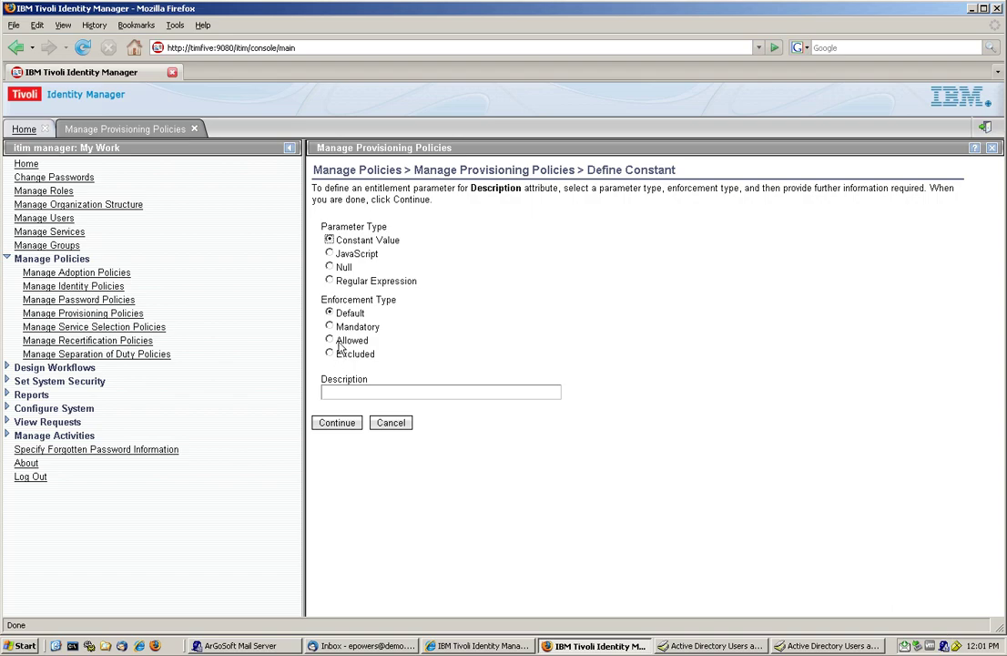
{"action": "left_click", "coordinate": [343, 332]}
{"action": "type", "text": "Value 1"}
{"action": "left_click", "coordinate": [337, 422]}
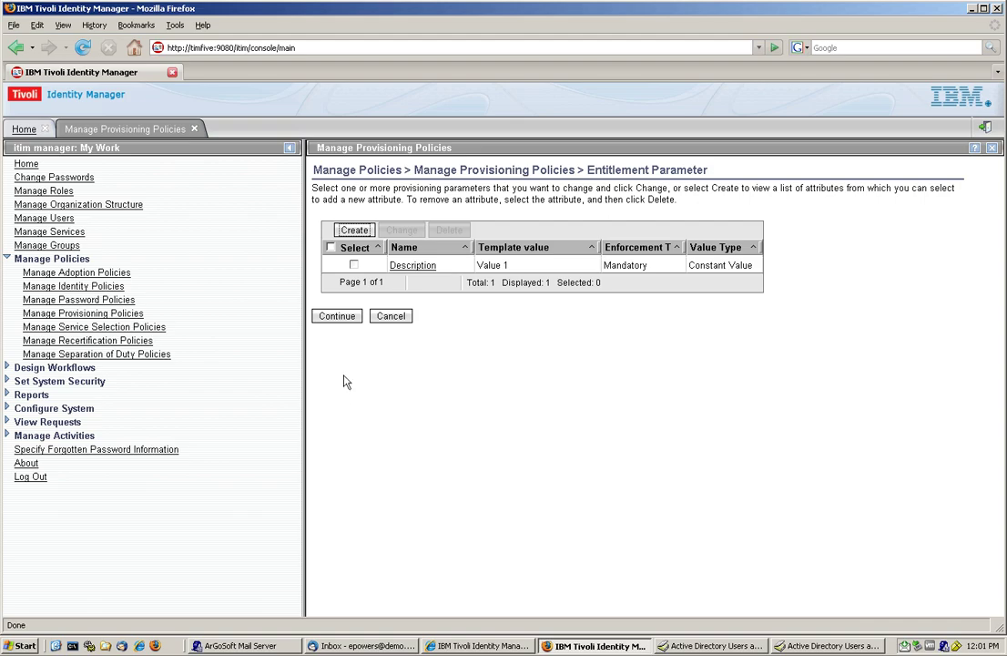
Step: Submit the Role1 Value1 policy for immediate creation
{"action": "left_click", "coordinate": [342, 319]}
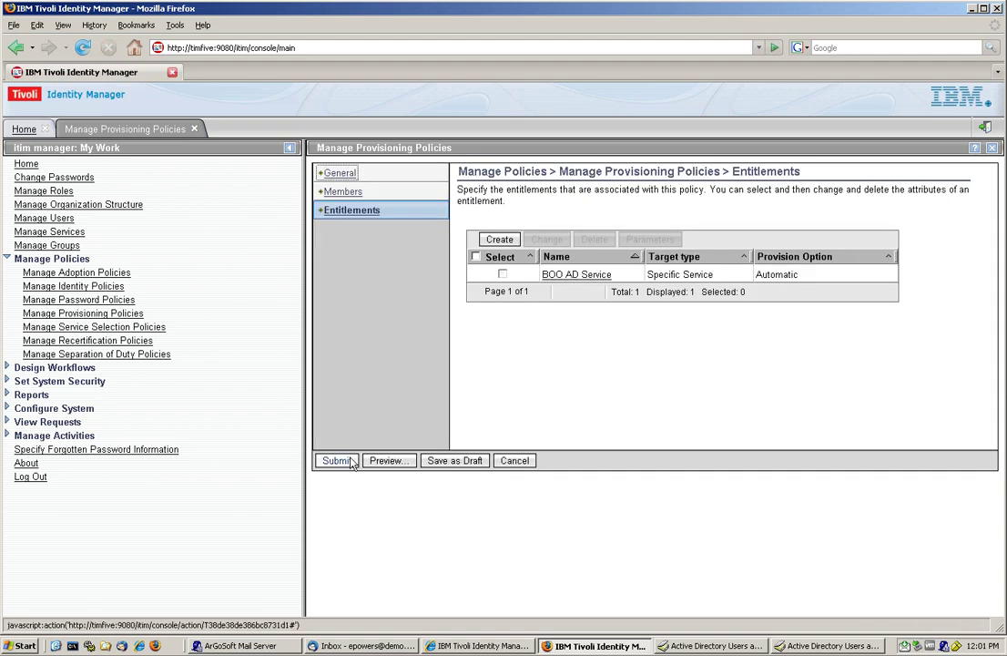
{"action": "left_click", "coordinate": [339, 401]}
{"action": "left_click", "coordinate": [337, 293]}
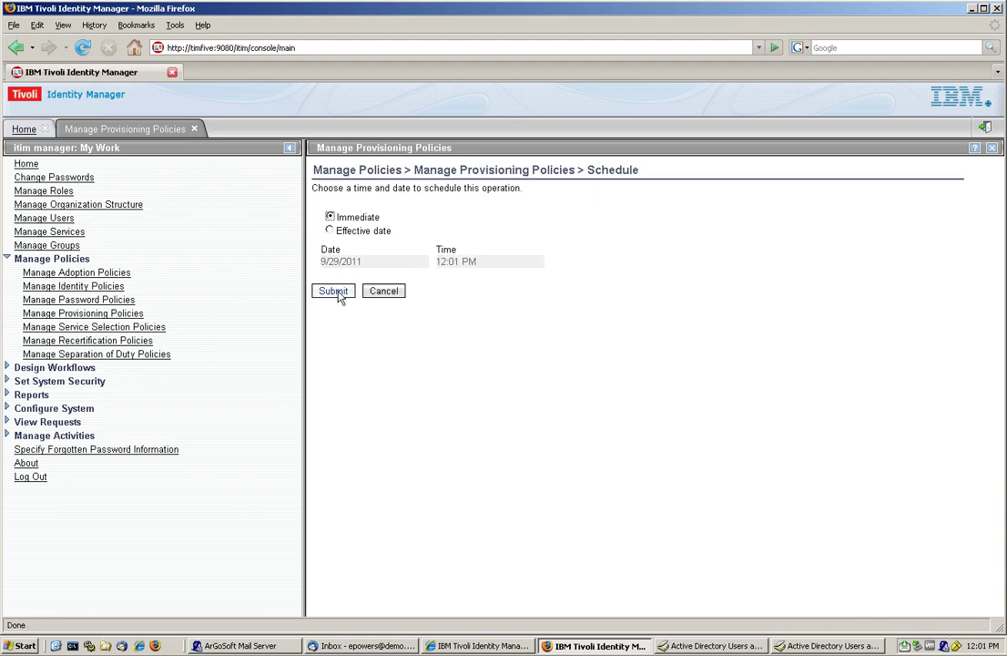
Step: Start a new provisioning policy named 'Role 2 Value 2'
{"action": "left_click", "coordinate": [324, 316]}
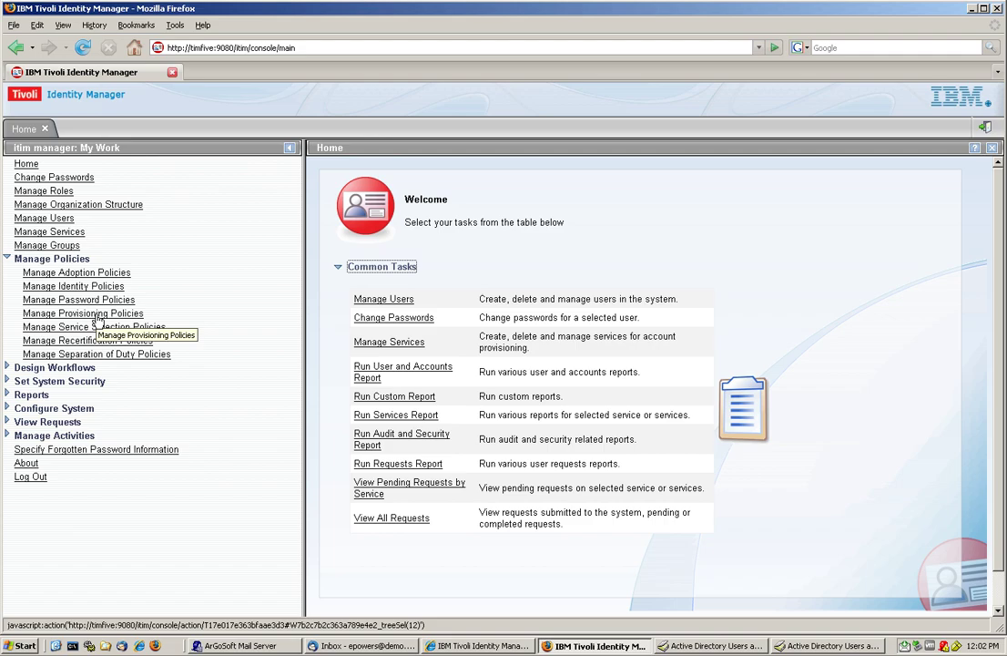
{"action": "left_click", "coordinate": [100, 314]}
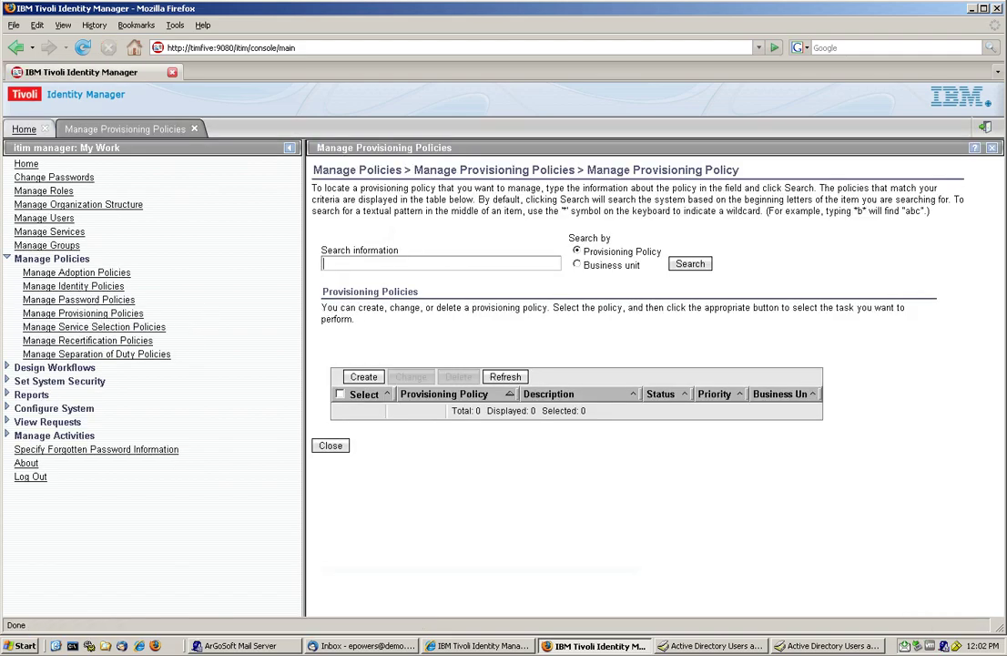
{"action": "left_click", "coordinate": [362, 377]}
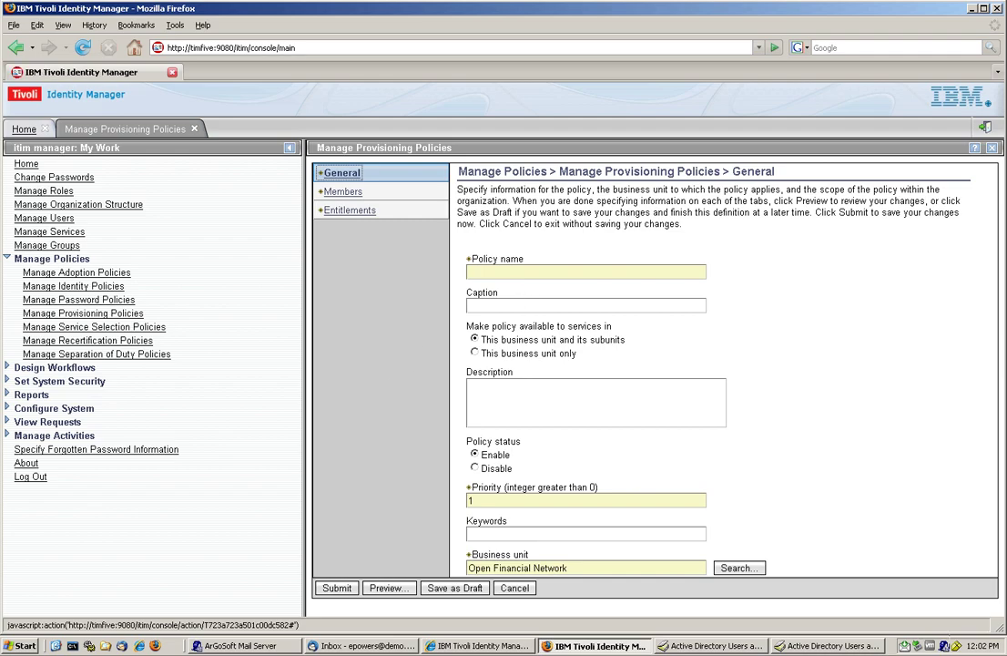
{"action": "left_click", "coordinate": [546, 272]}
{"action": "type", "text": "Role 2 Value 2"}
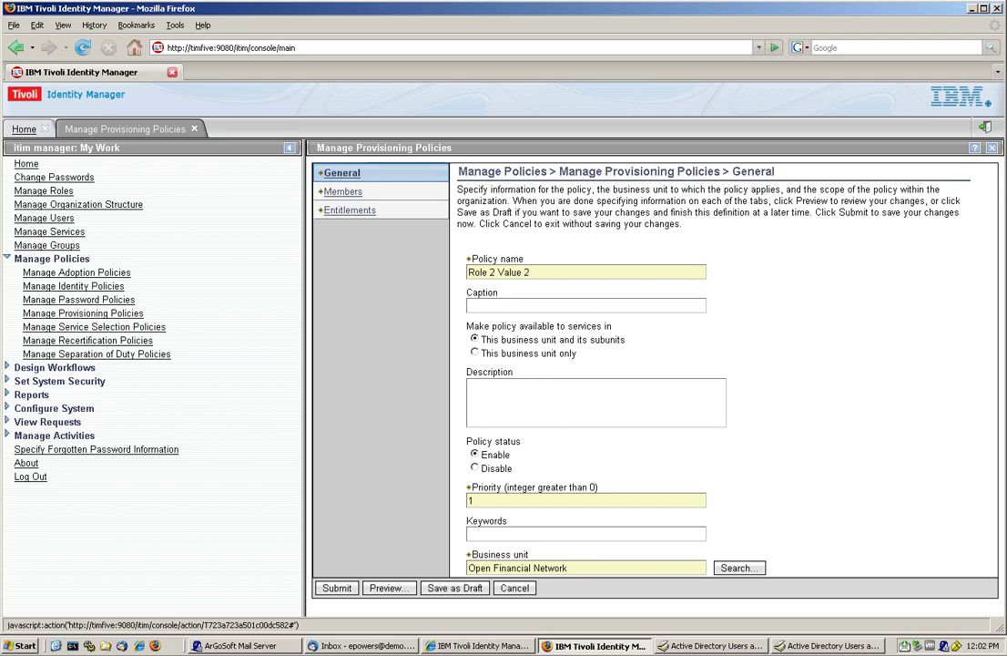
Step: Search roles for 'role' and set Role 2 BOO AD Value 2 as the policy's members
{"action": "left_click", "coordinate": [346, 192]}
{"action": "left_click", "coordinate": [474, 287]}
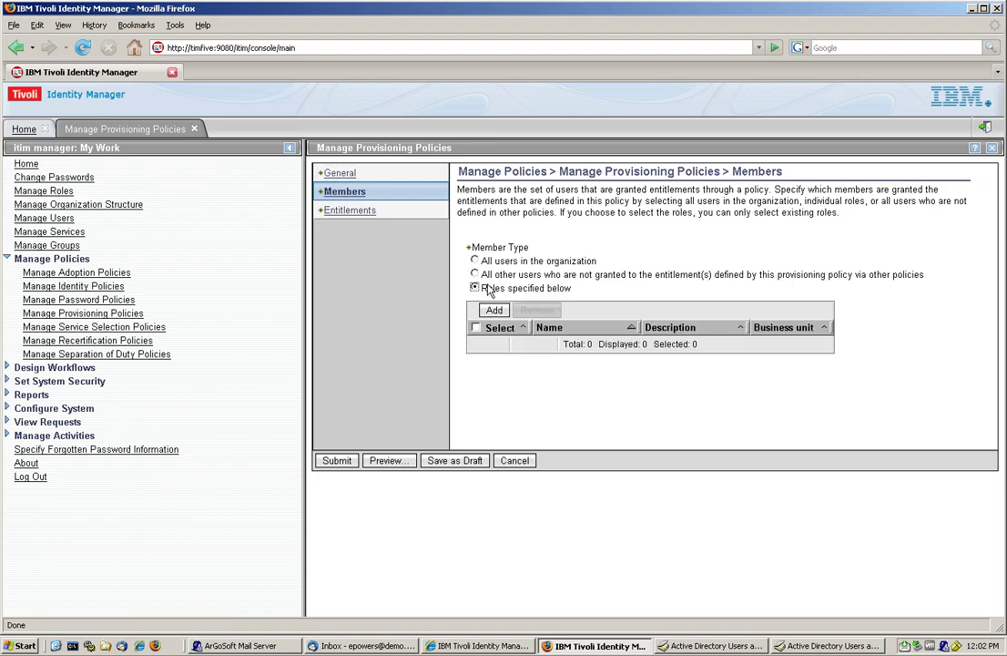
{"action": "left_click", "coordinate": [493, 310]}
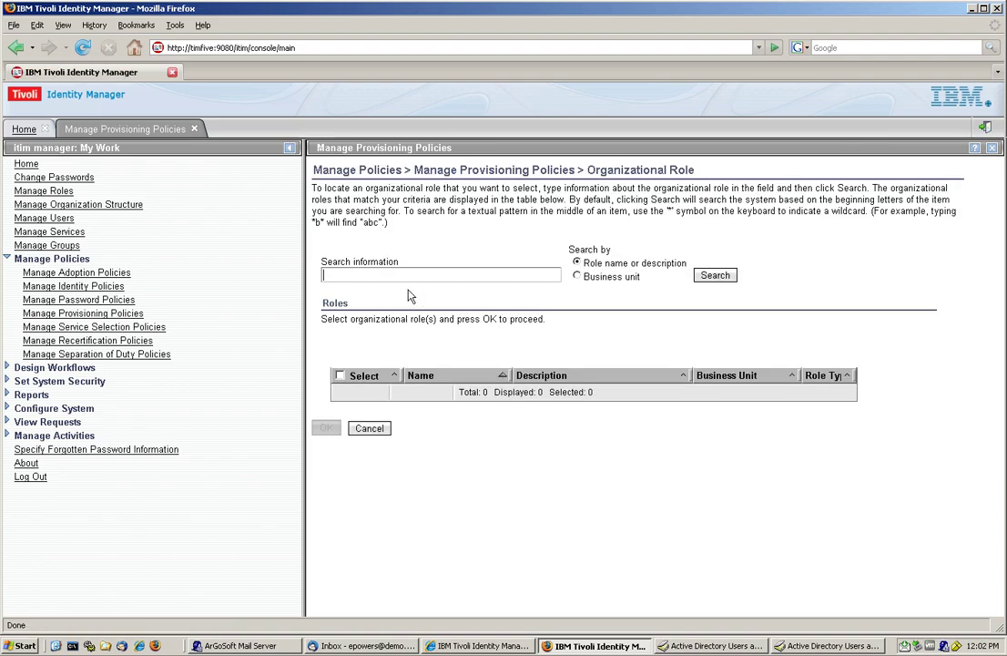
{"action": "left_click", "coordinate": [440, 275]}
{"action": "type", "text": "role"}
{"action": "key", "text": "Return"}
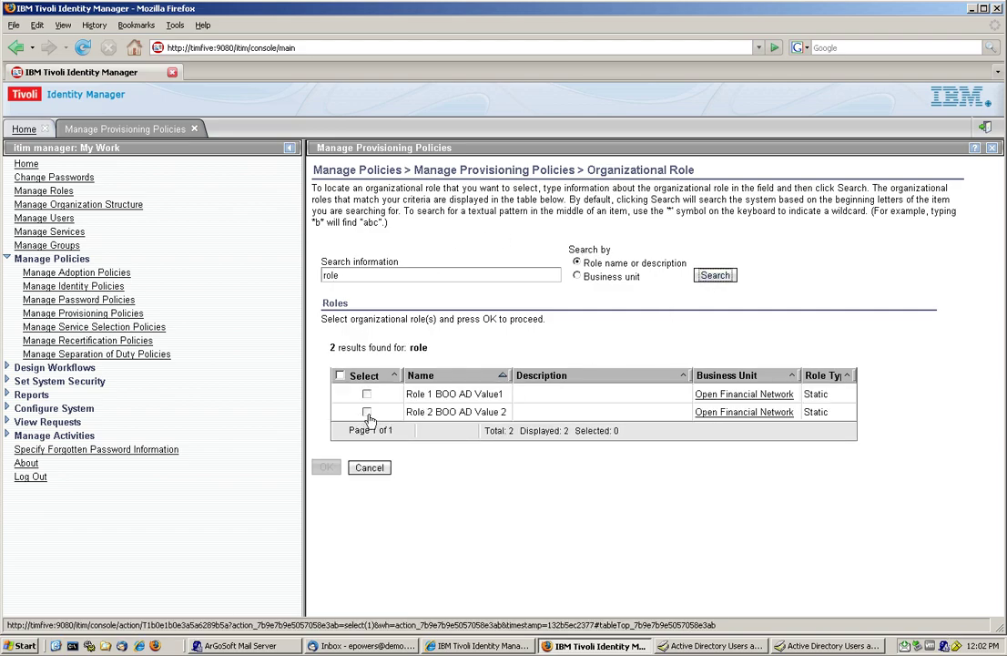
{"action": "left_click", "coordinate": [366, 412]}
{"action": "left_click", "coordinate": [329, 470]}
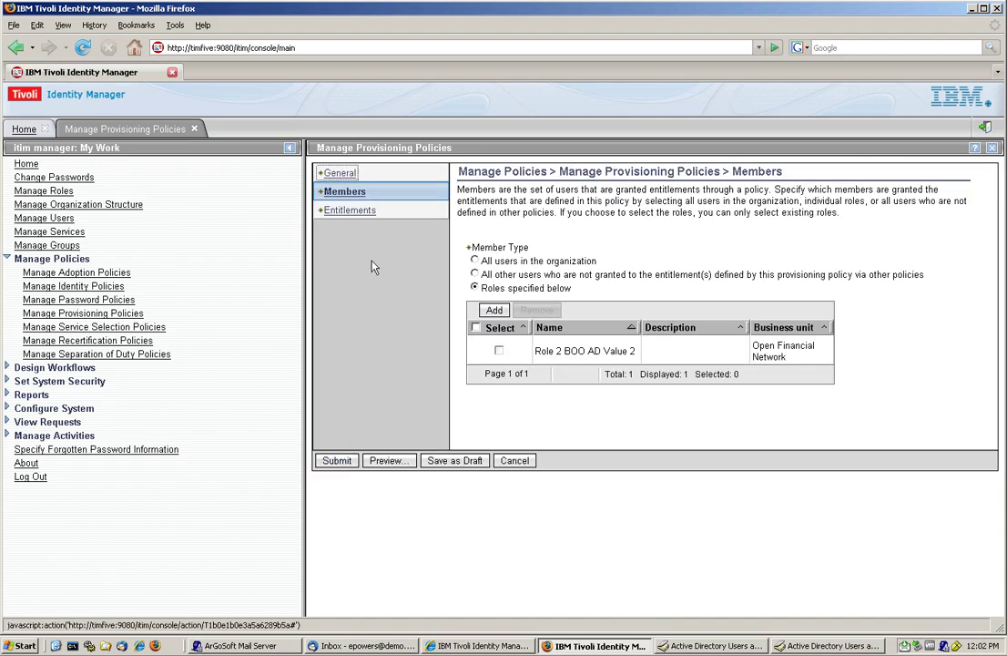
Step: Create an automatic entitlement that targets a specific service
{"action": "left_click", "coordinate": [349, 212]}
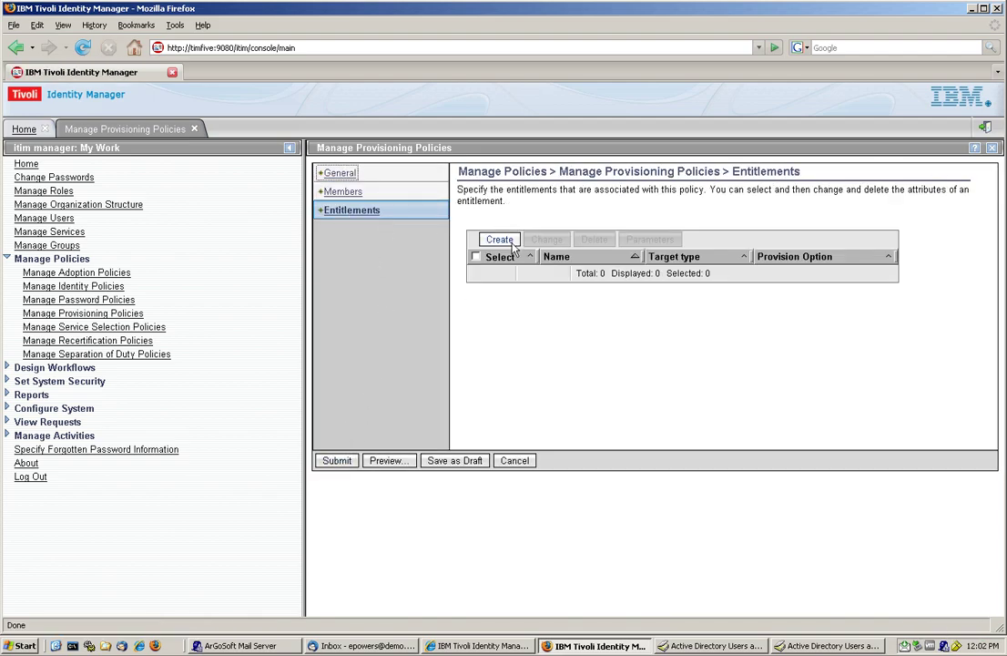
{"action": "left_click", "coordinate": [500, 241]}
{"action": "left_click", "coordinate": [351, 262]}
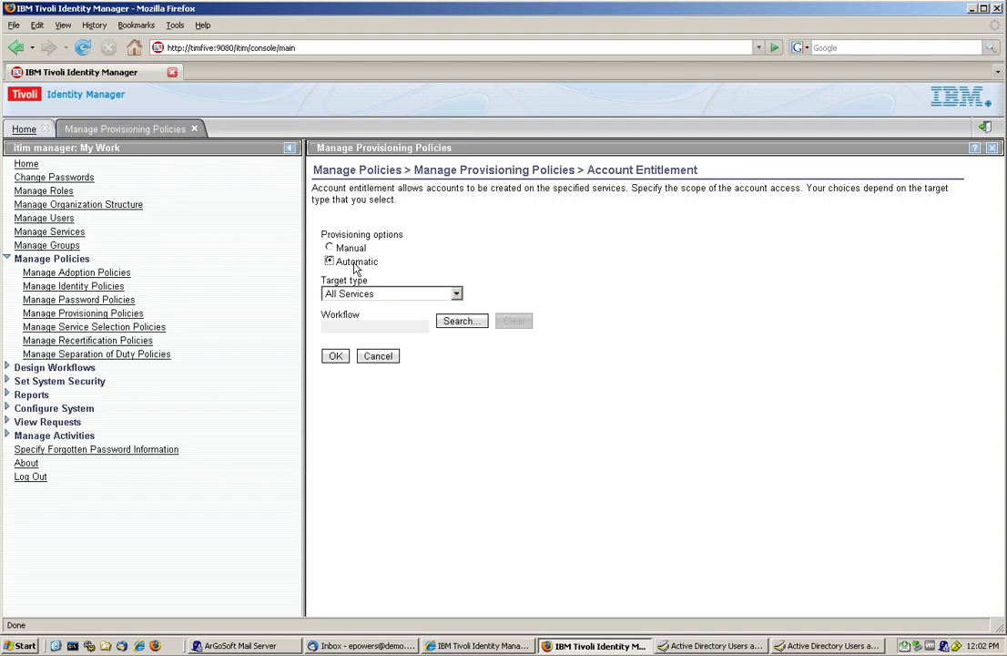
{"action": "left_click", "coordinate": [456, 293]}
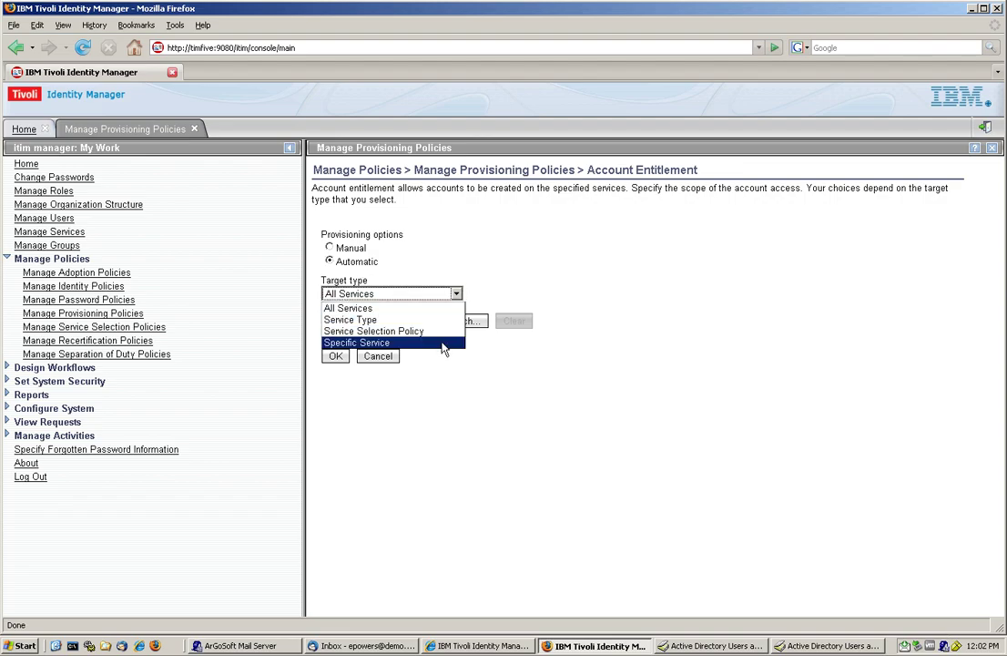
{"action": "left_click", "coordinate": [444, 343]}
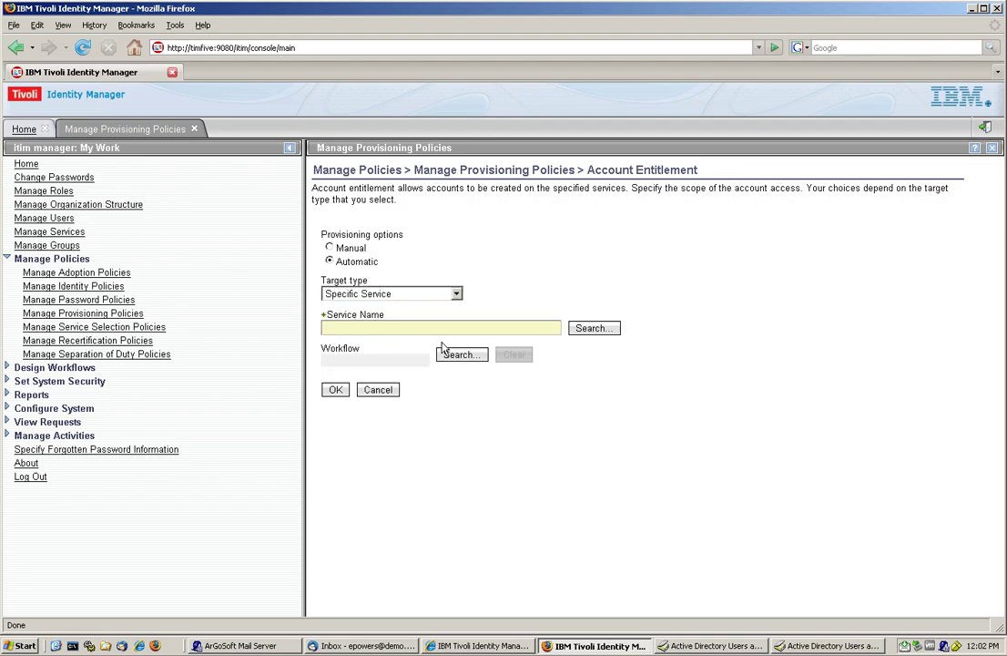
Step: Pick BOO AD Service via a 'boo ad' search and save the entitlement
{"action": "left_click", "coordinate": [593, 328]}
{"action": "key", "text": "Down"}
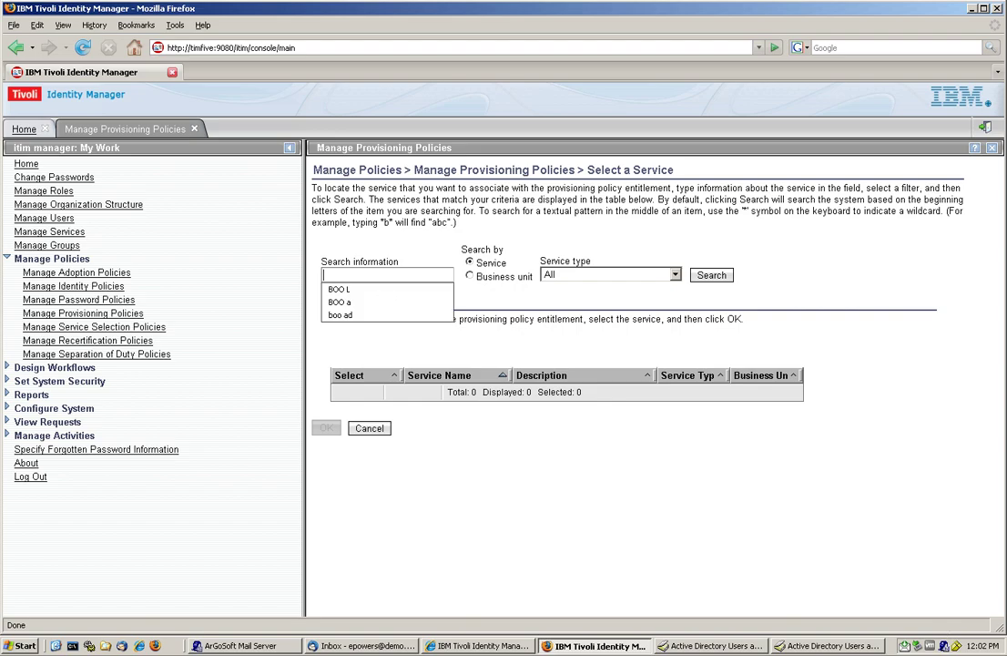
{"action": "type", "text": "b"}
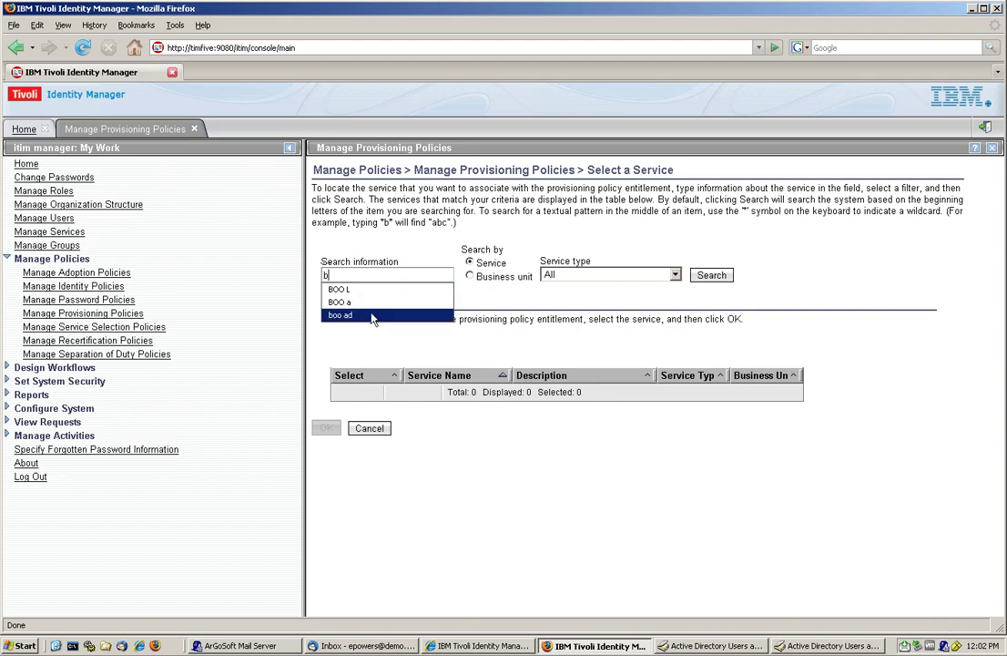
{"action": "left_click", "coordinate": [432, 315]}
{"action": "left_click", "coordinate": [711, 275]}
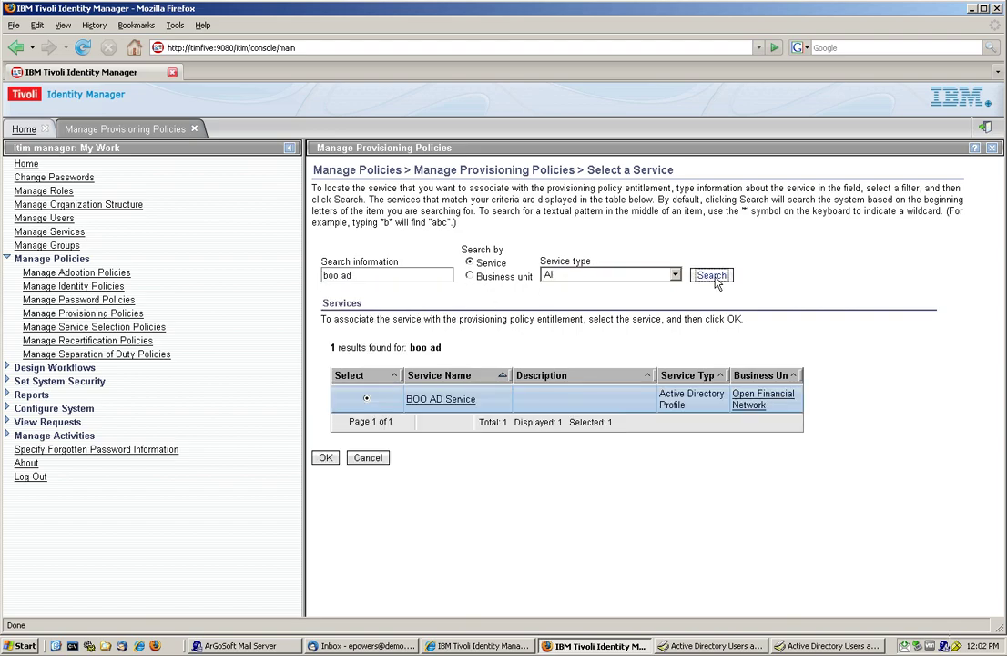
{"action": "left_click", "coordinate": [324, 460]}
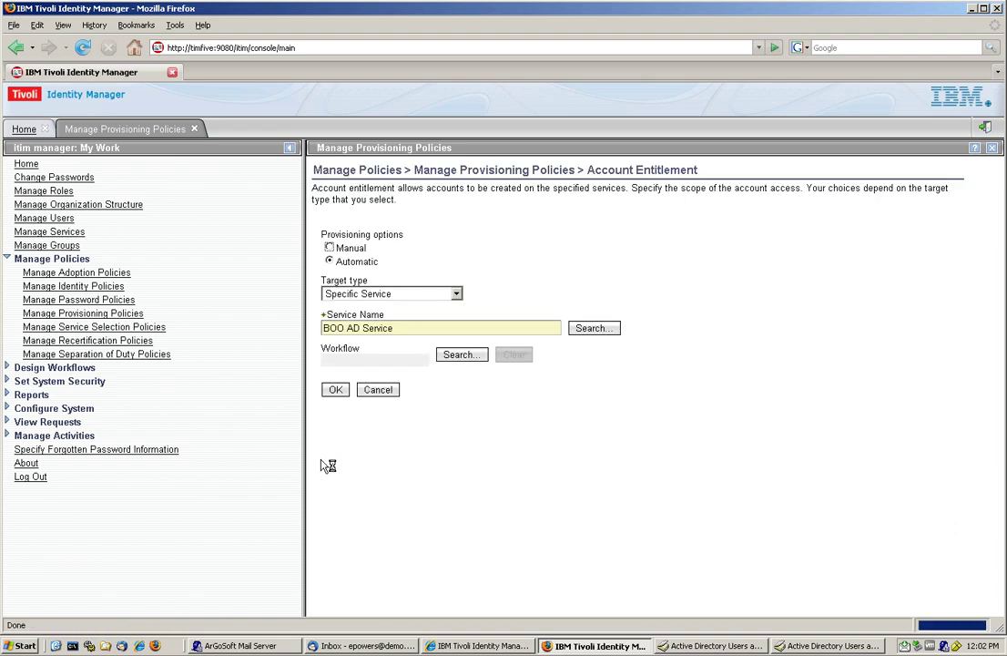
{"action": "left_click", "coordinate": [335, 393]}
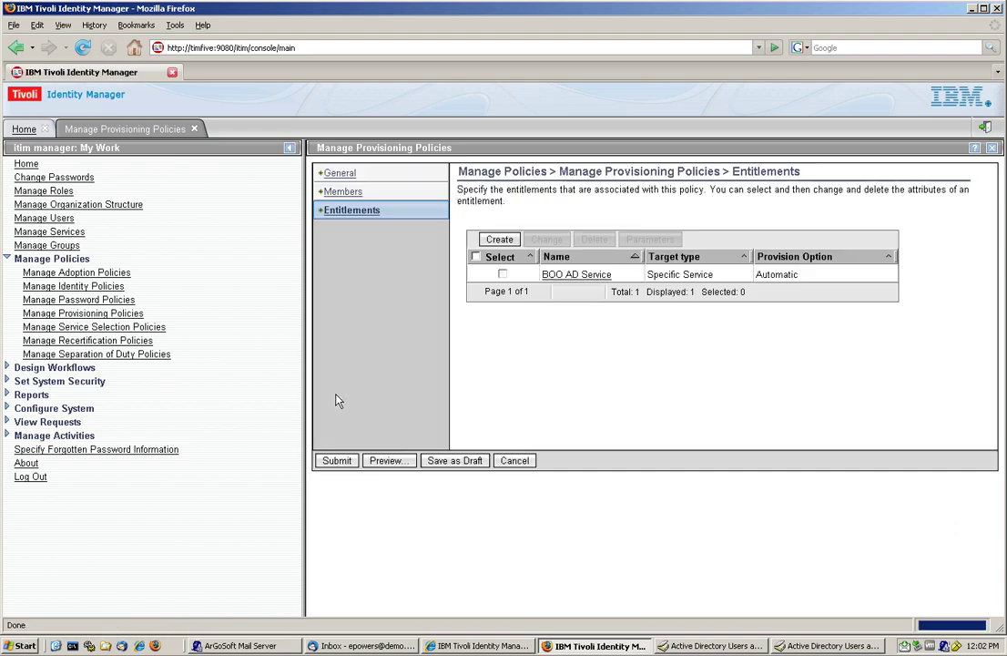
{"action": "left_click", "coordinate": [503, 273]}
{"action": "left_click", "coordinate": [649, 238]}
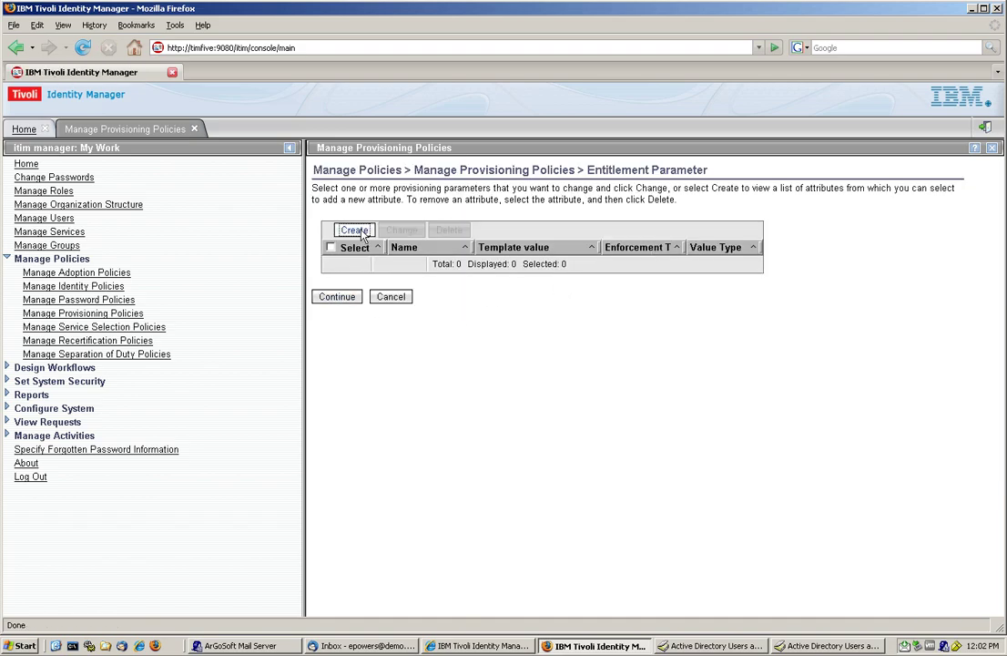
Step: Add Description as a mandatory constant parameter with value 'Value 2'
{"action": "left_click", "coordinate": [354, 230]}
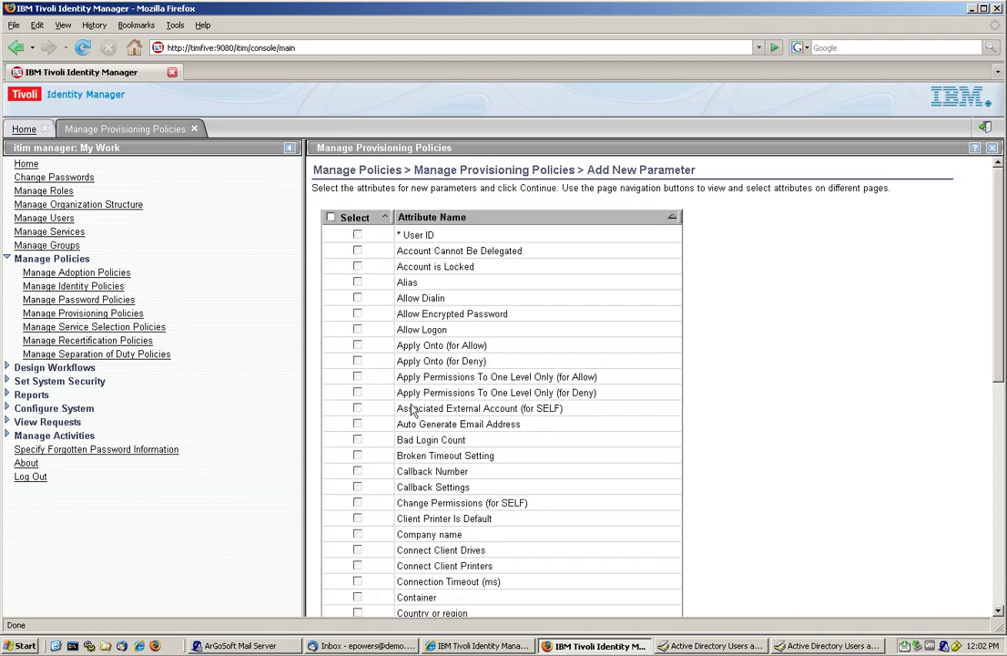
{"action": "scroll", "coordinate": [862, 372], "scroll_direction": "down", "scroll_amount": 4}
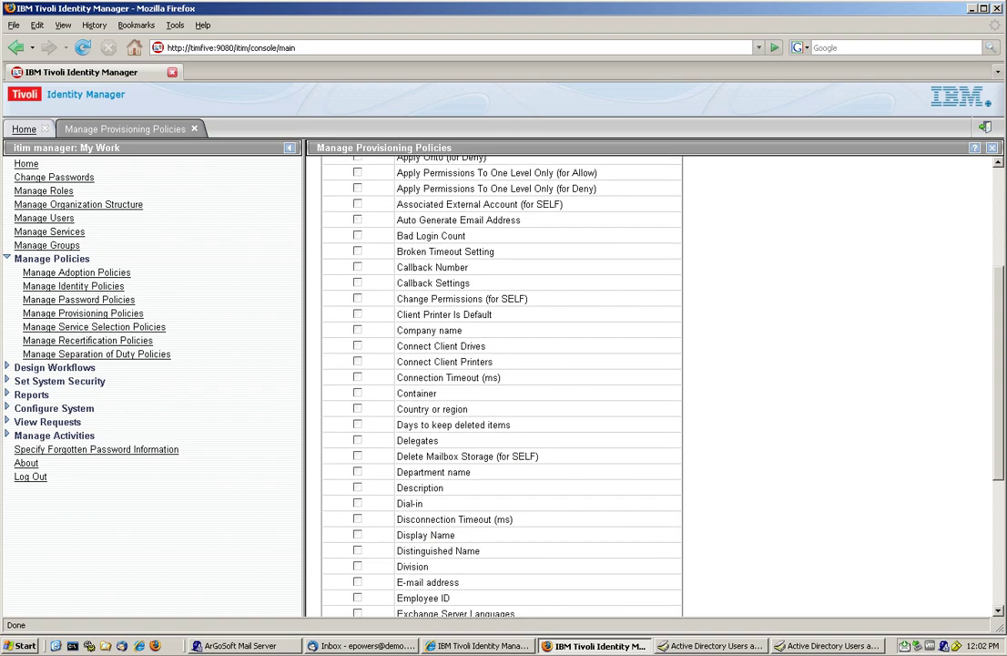
{"action": "left_click", "coordinate": [356, 489]}
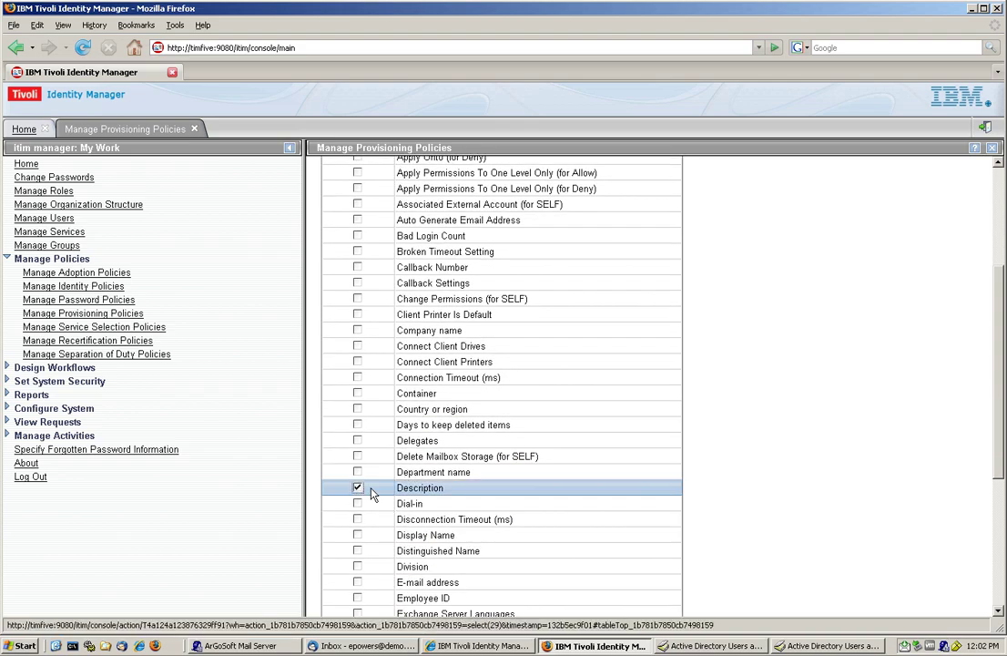
{"action": "scroll", "coordinate": [326, 496], "scroll_direction": "down", "scroll_amount": 5}
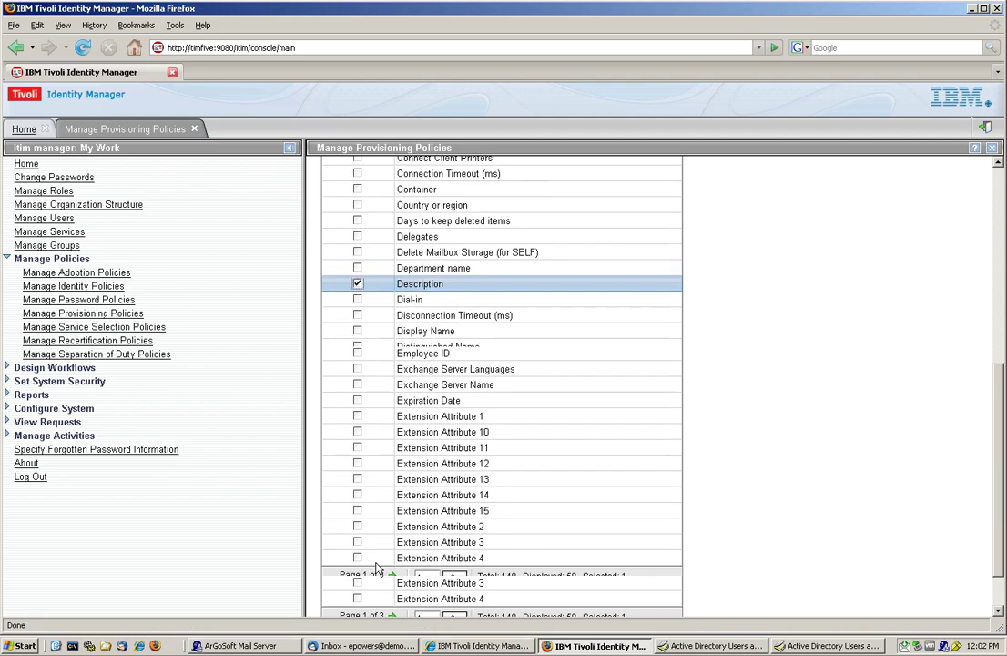
{"action": "left_click", "coordinate": [346, 592]}
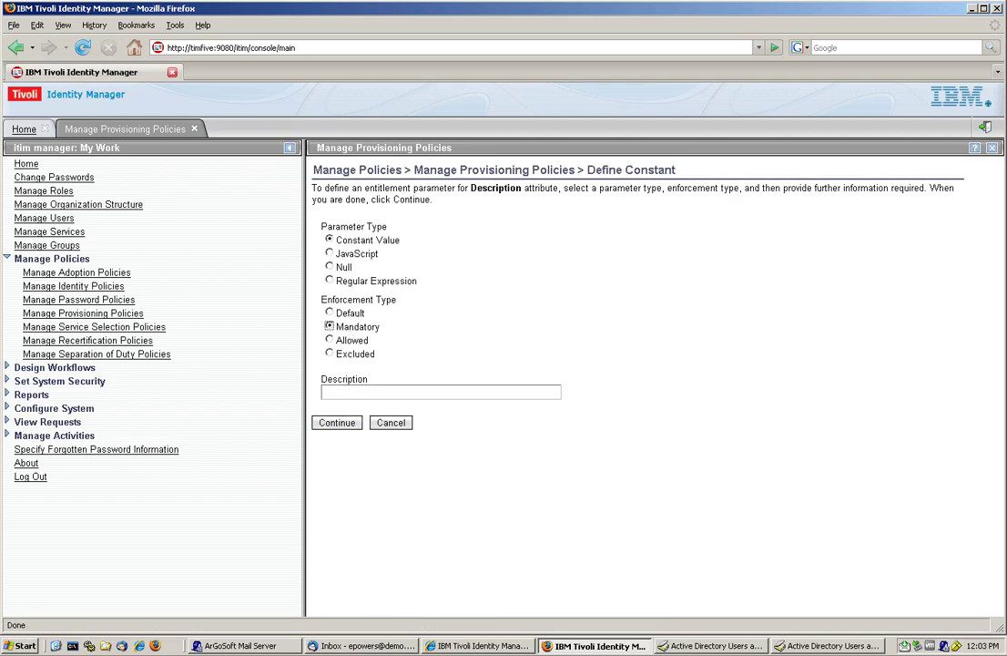
{"action": "left_click", "coordinate": [383, 392]}
{"action": "type", "text": "Valu"}
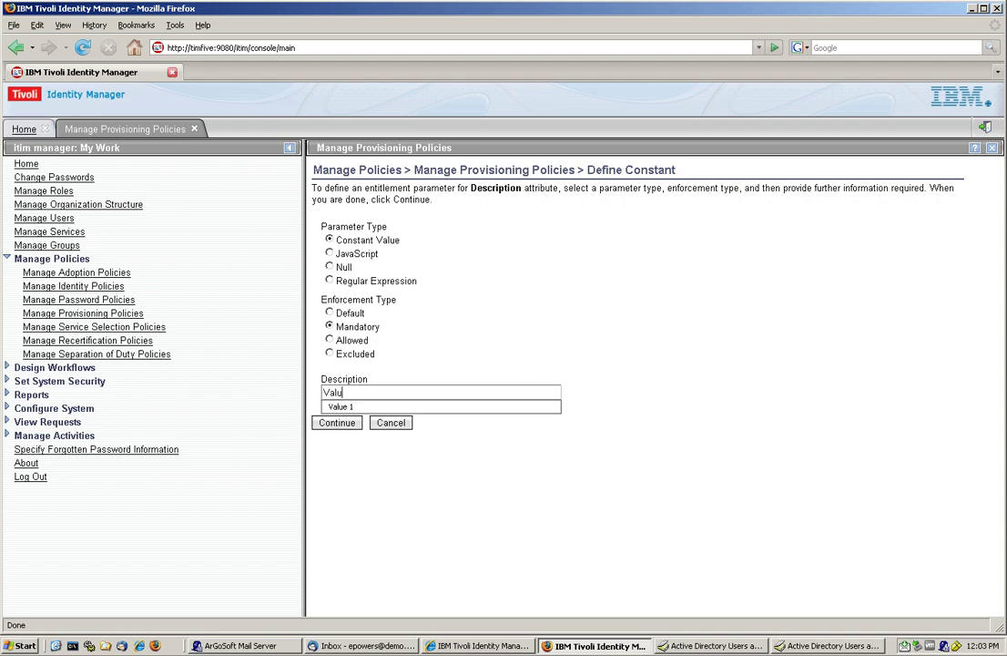
{"action": "type", "text": "e 2"}
{"action": "left_click", "coordinate": [336, 425]}
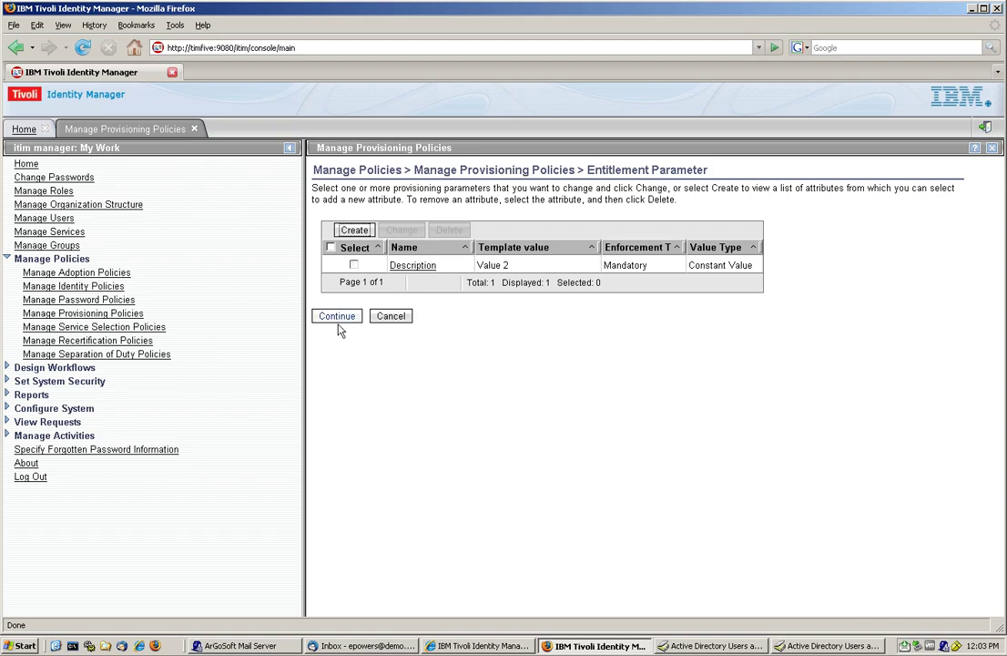
Step: Submit the Role 2 Value 2 policy for immediate creation
{"action": "left_click", "coordinate": [337, 319]}
{"action": "left_click", "coordinate": [342, 465]}
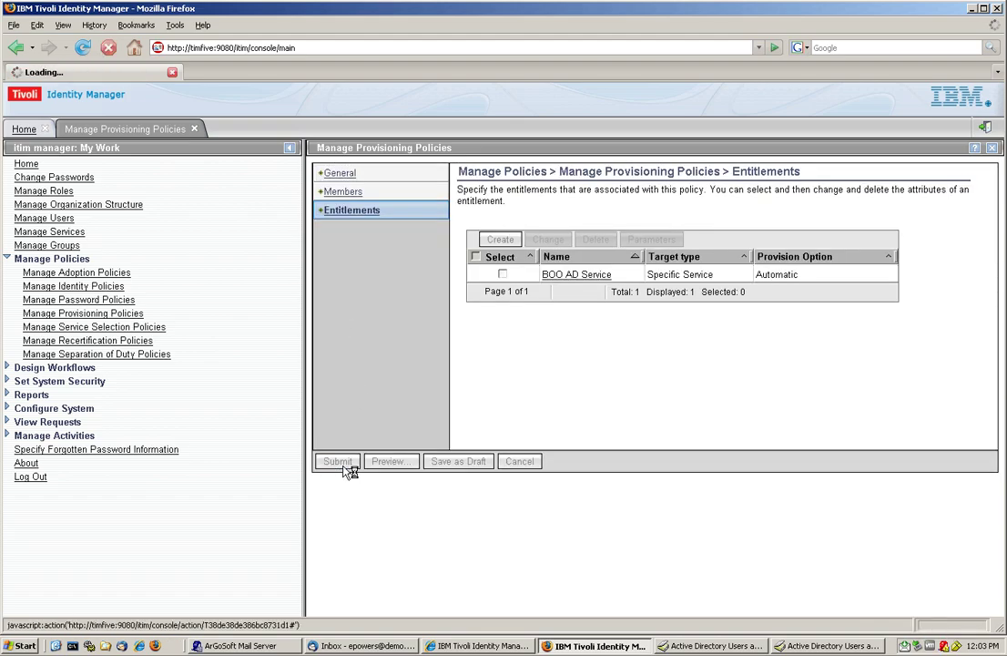
{"action": "left_click", "coordinate": [334, 292]}
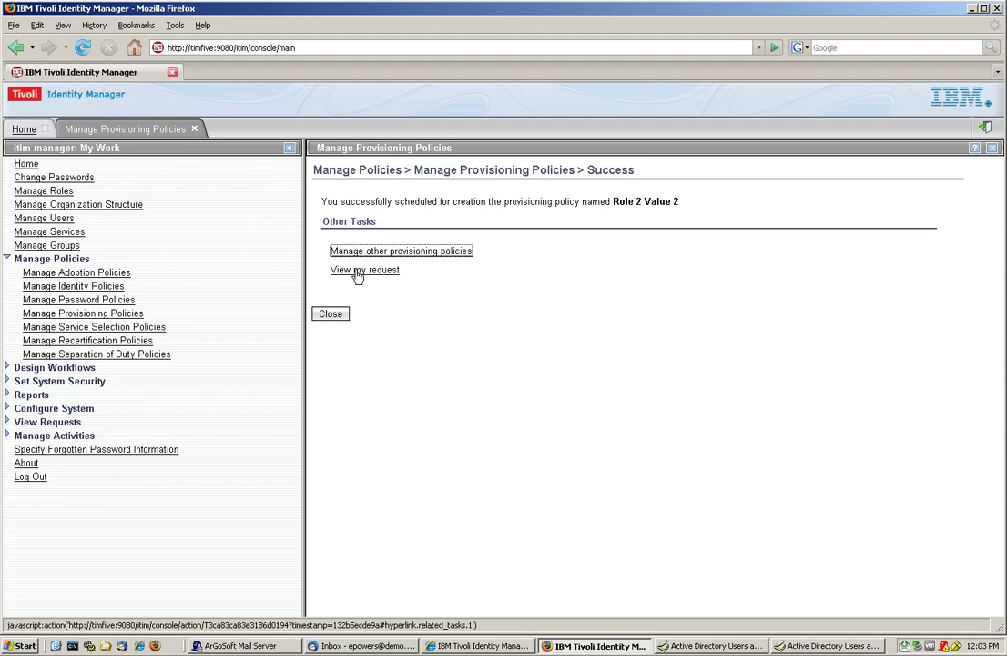
Step: Check the policy request shows Success, then close the workspaces back to Home
{"action": "left_click", "coordinate": [358, 271]}
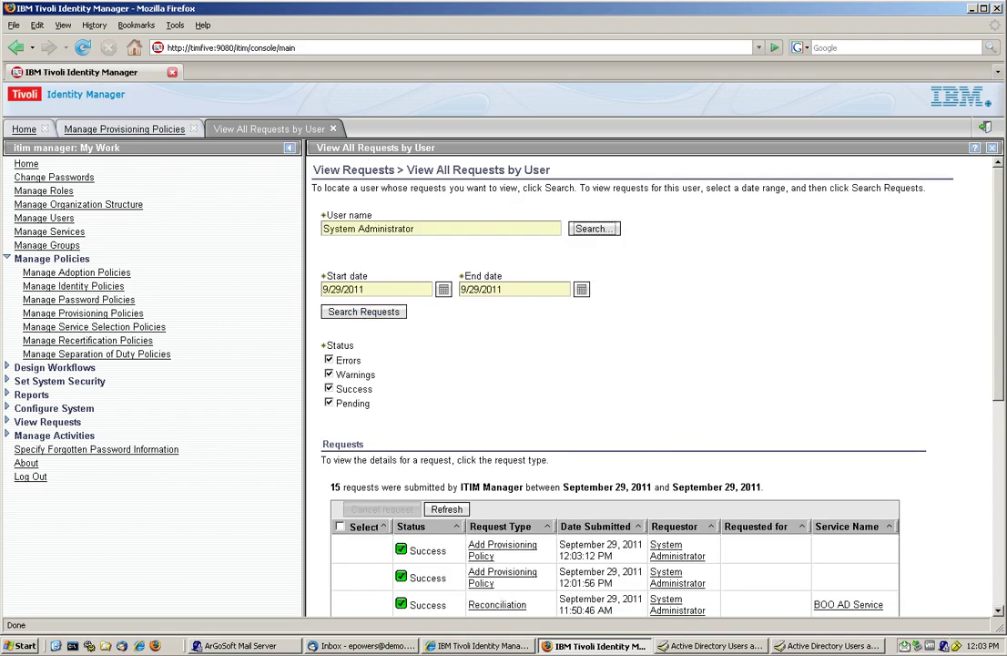
{"action": "left_click", "coordinate": [333, 129]}
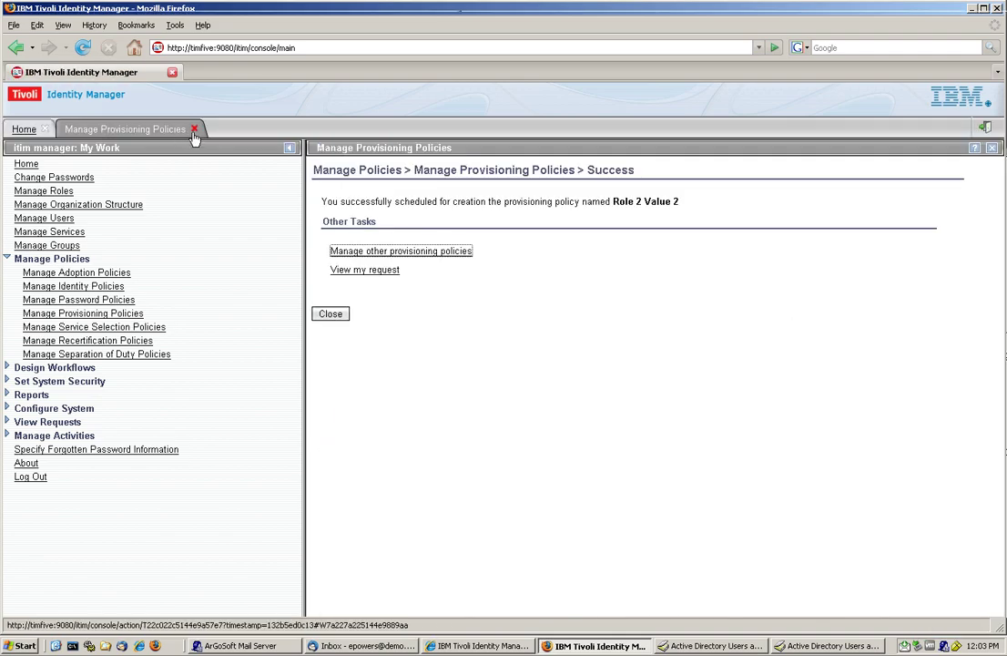
{"action": "left_click", "coordinate": [194, 129]}
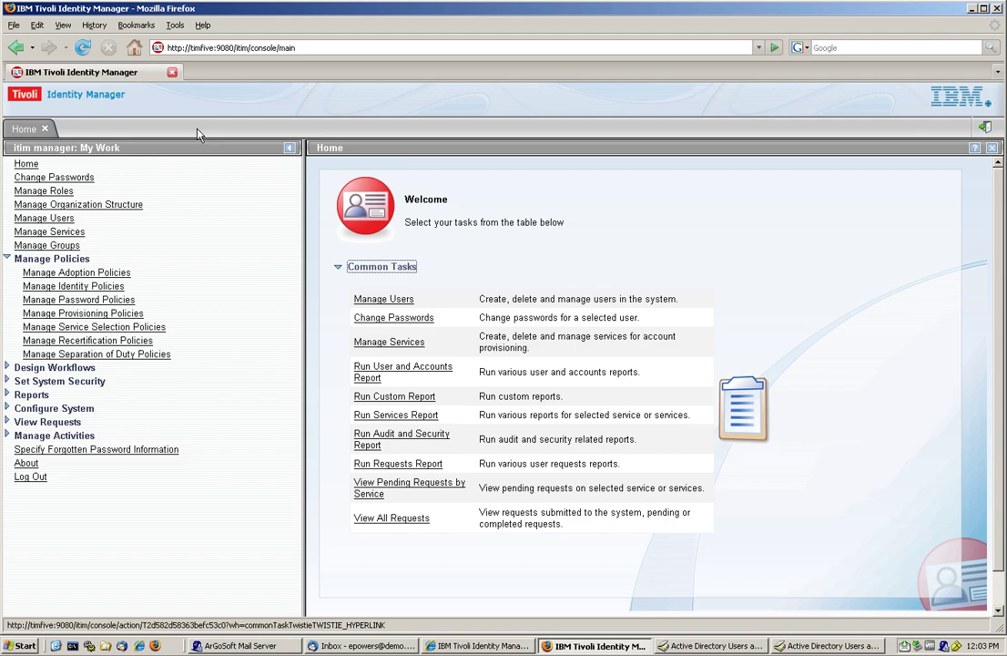
Step: Bring up the self-service login window and start entering the test user's ID
{"action": "left_click", "coordinate": [447, 645]}
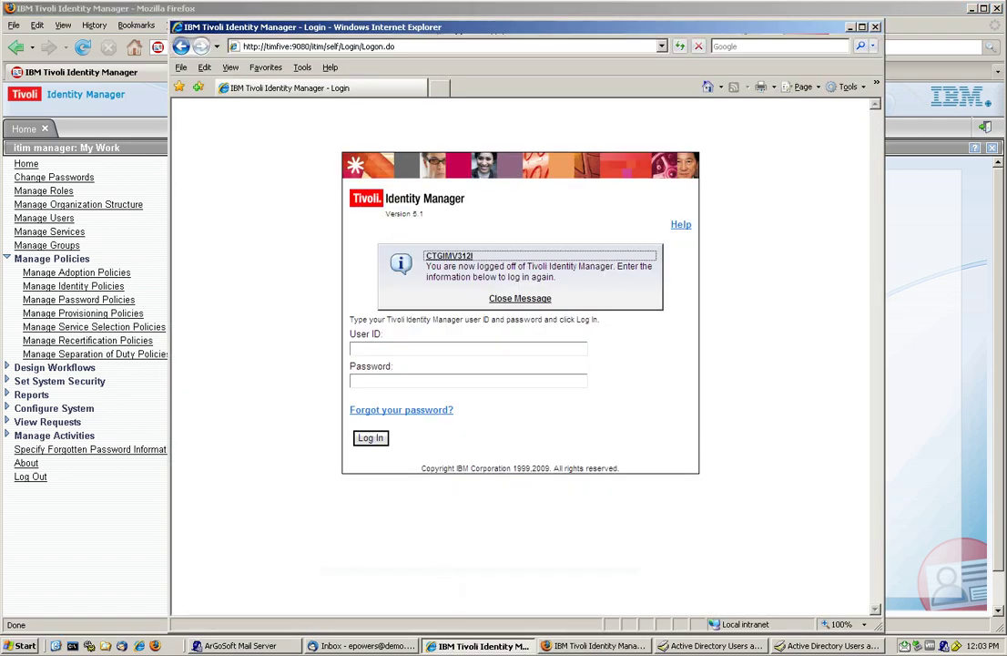
{"action": "left_click", "coordinate": [355, 347]}
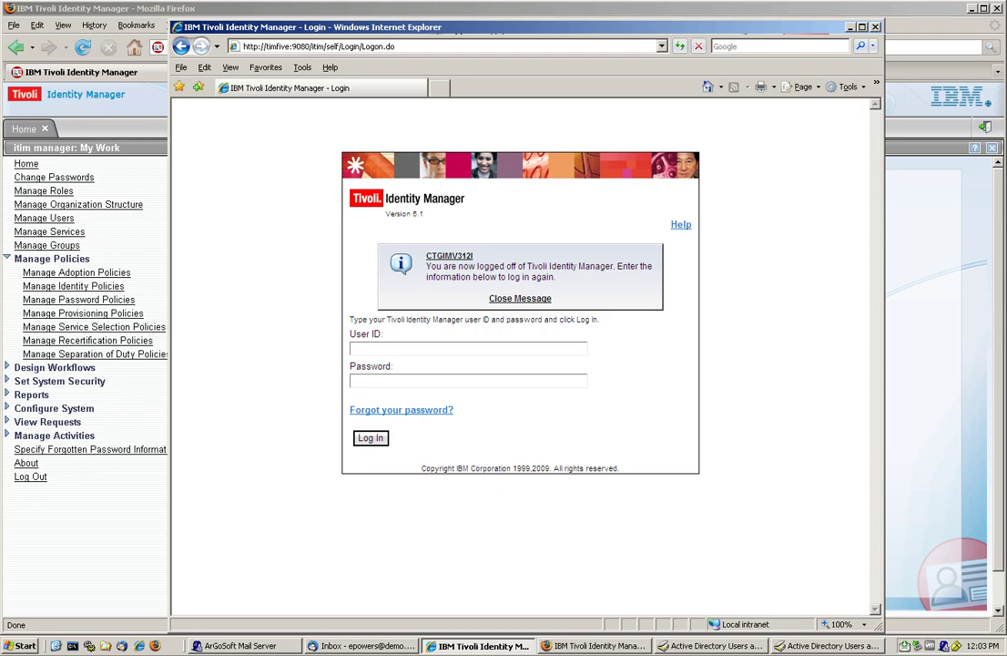
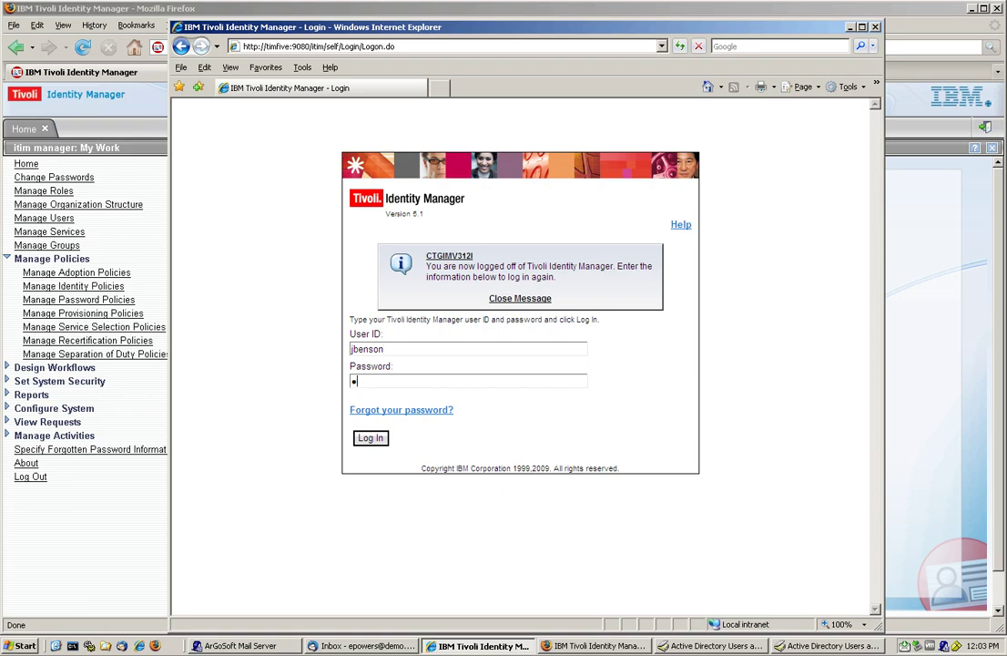
Step: Log in as the test user, view their accounts, open Active Directory Users and Computers, and return Home
{"action": "key", "text": "Return"}
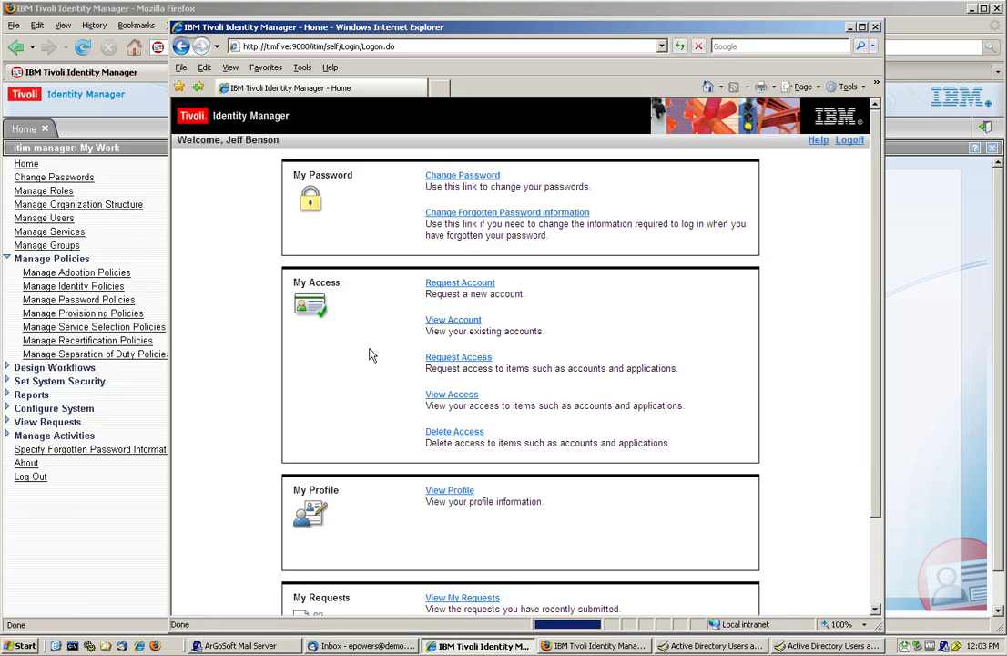
{"action": "left_click", "coordinate": [452, 321]}
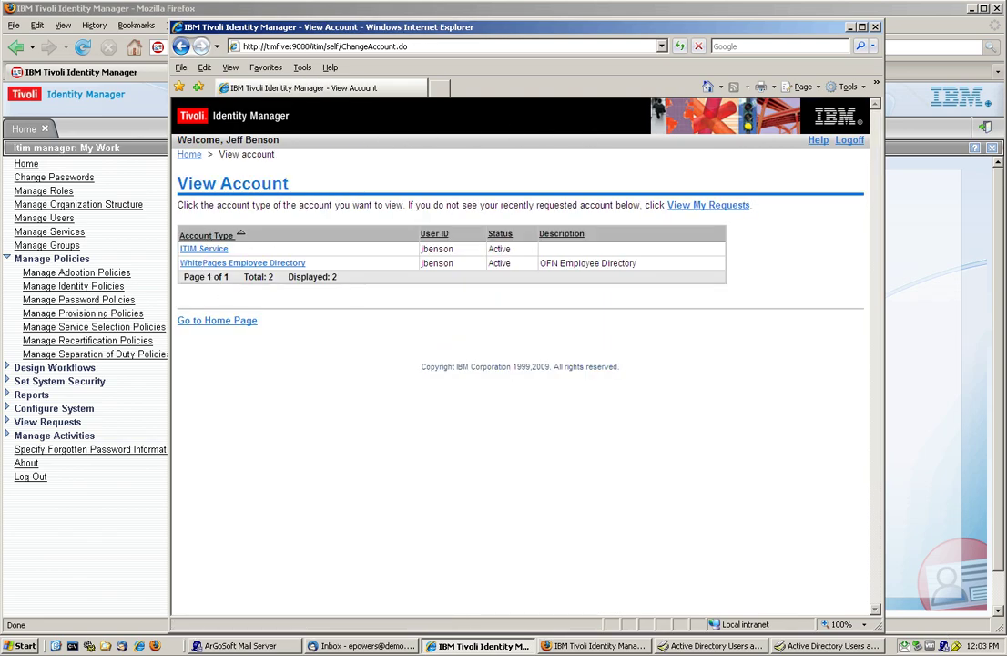
{"action": "left_click", "coordinate": [936, 213]}
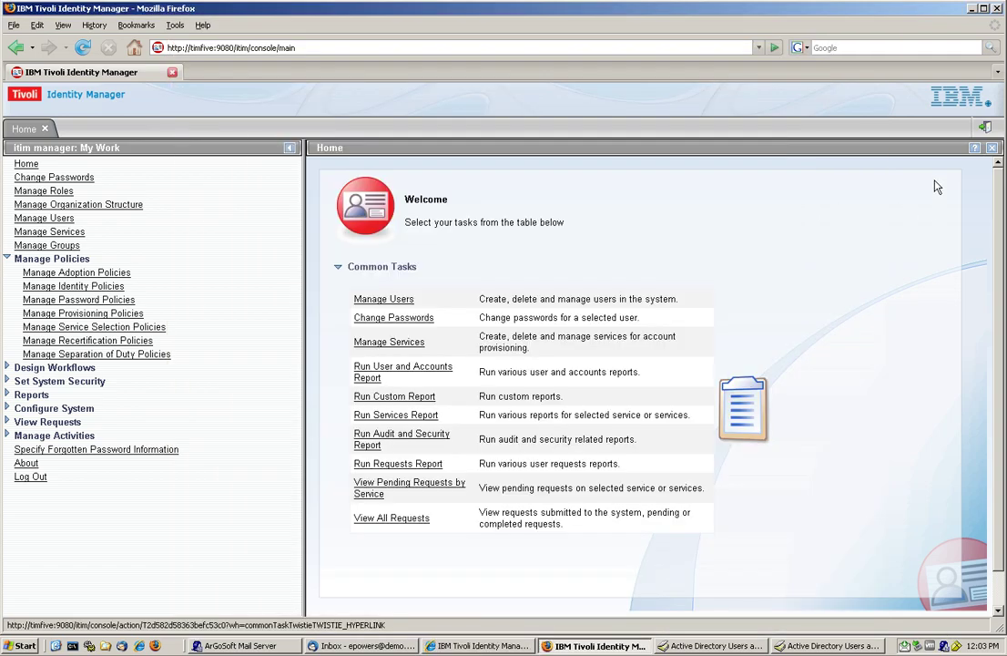
{"action": "left_click", "coordinate": [971, 9]}
{"action": "left_click", "coordinate": [27, 246]}
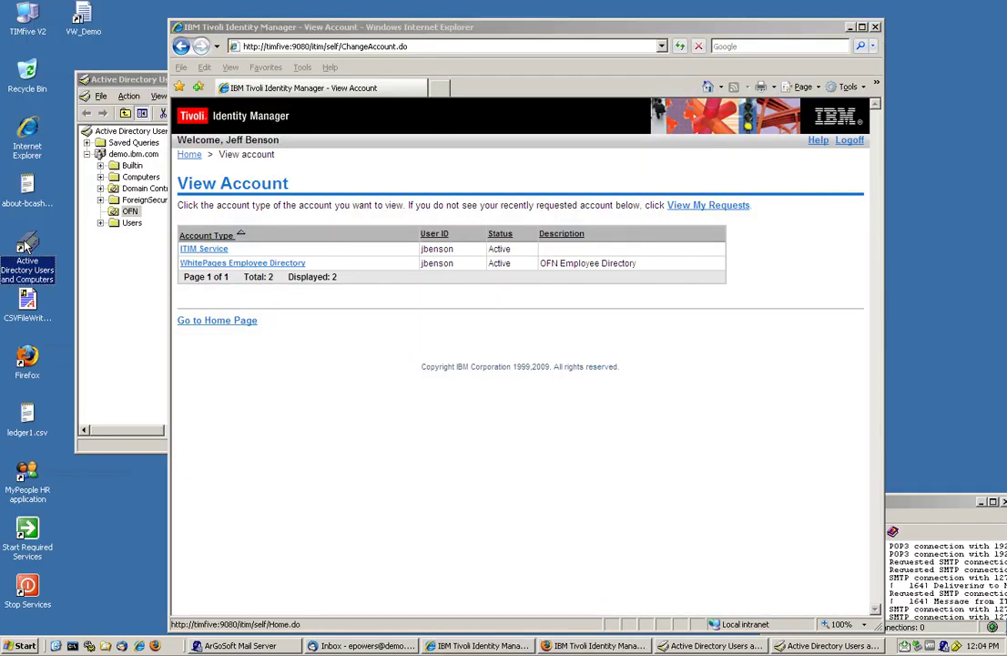
{"action": "double_click", "coordinate": [27, 245]}
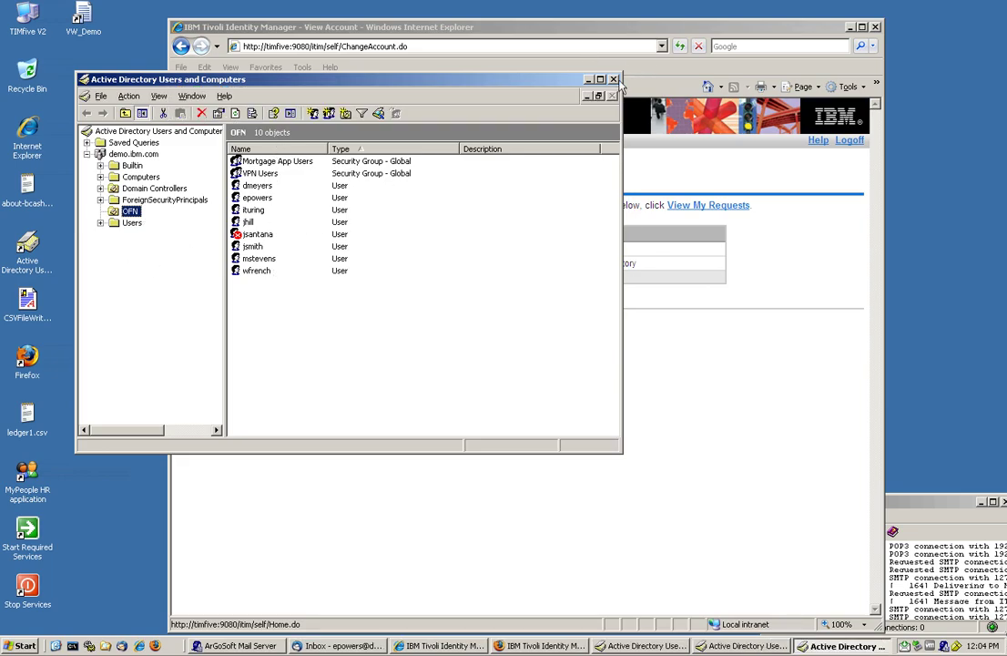
{"action": "left_click", "coordinate": [614, 80]}
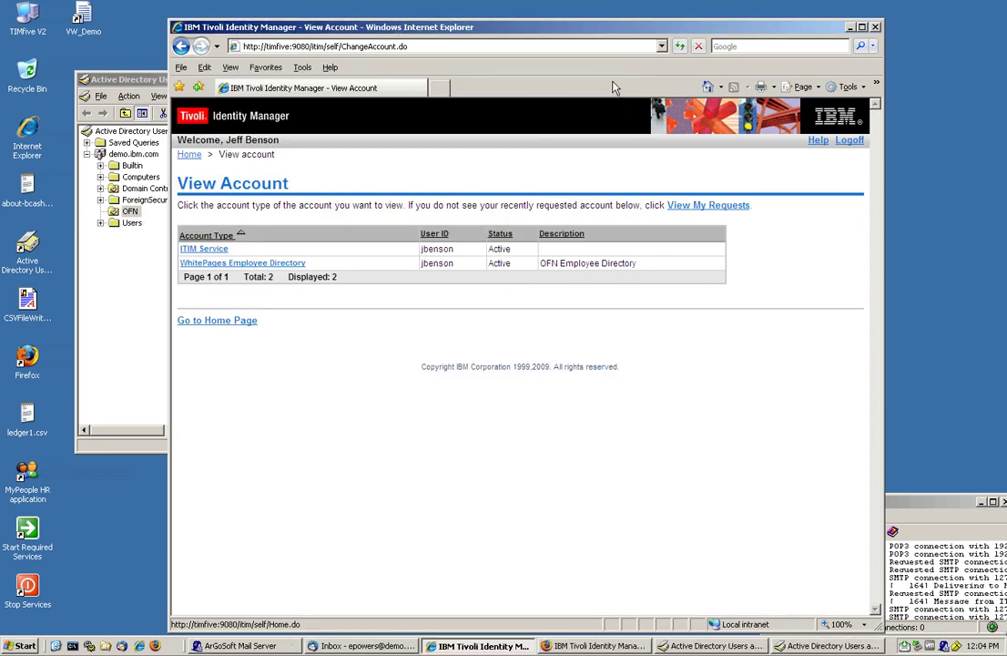
{"action": "left_click", "coordinate": [238, 322]}
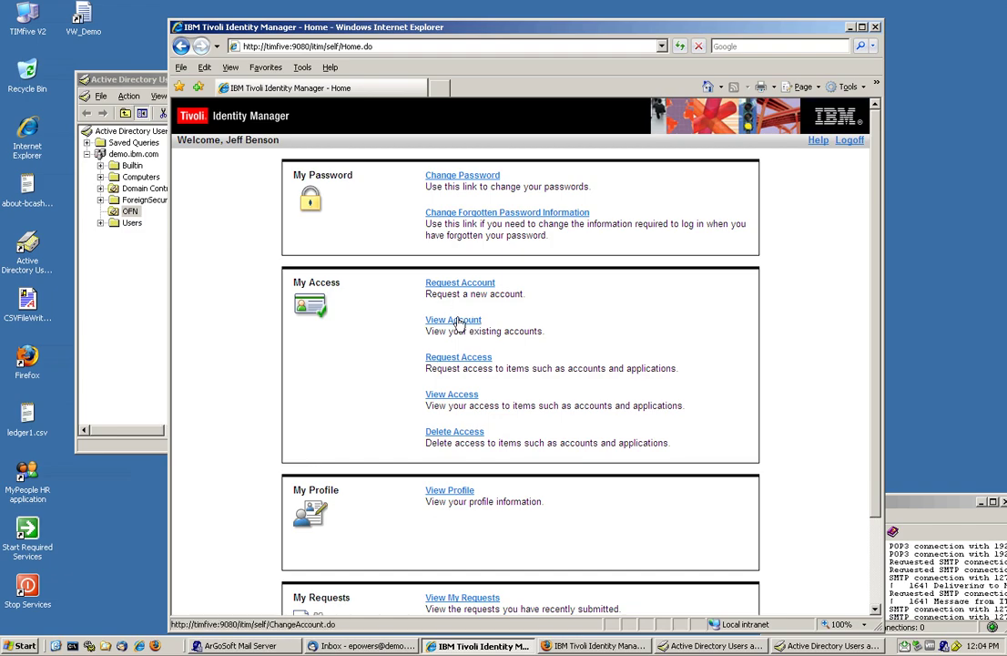
Step: Request the Role 1 BOO AD Value1 role and refresh View Requests until it shows Success
{"action": "left_click", "coordinate": [455, 358]}
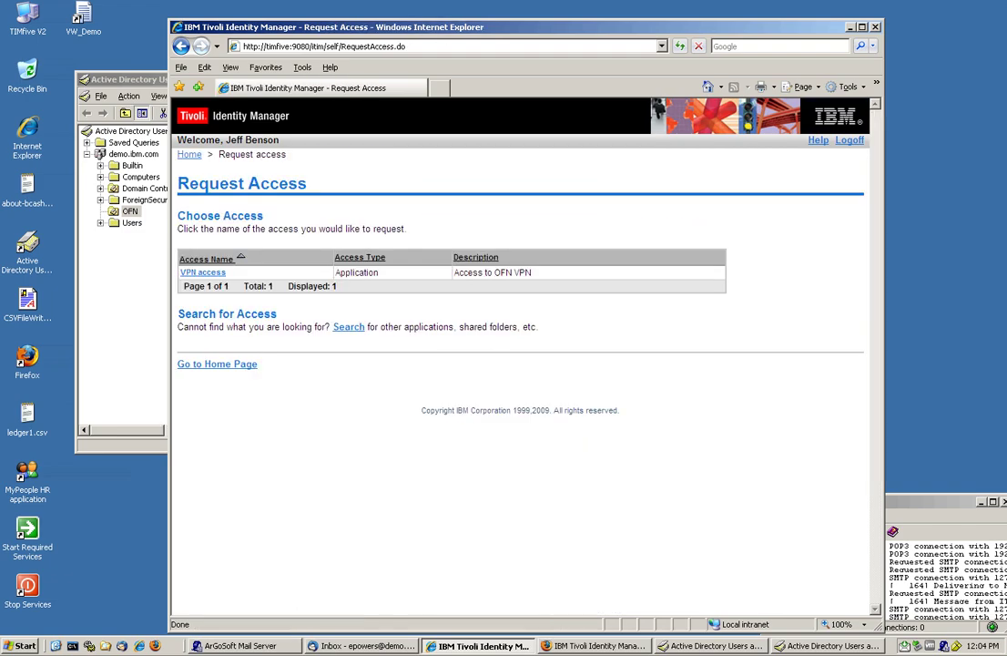
{"action": "left_click", "coordinate": [348, 327]}
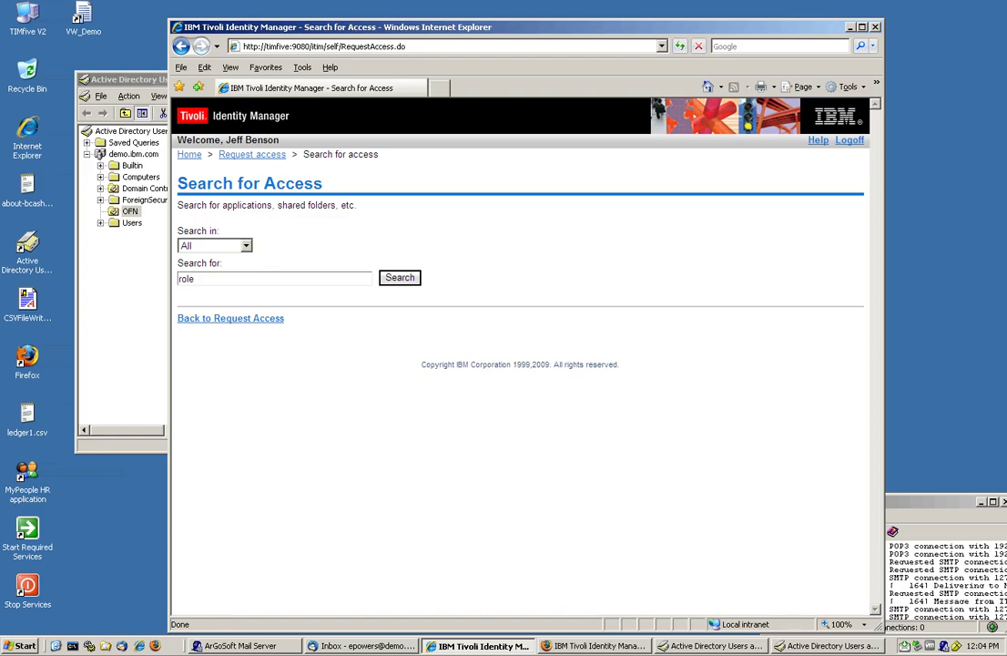
{"action": "key", "text": "Return"}
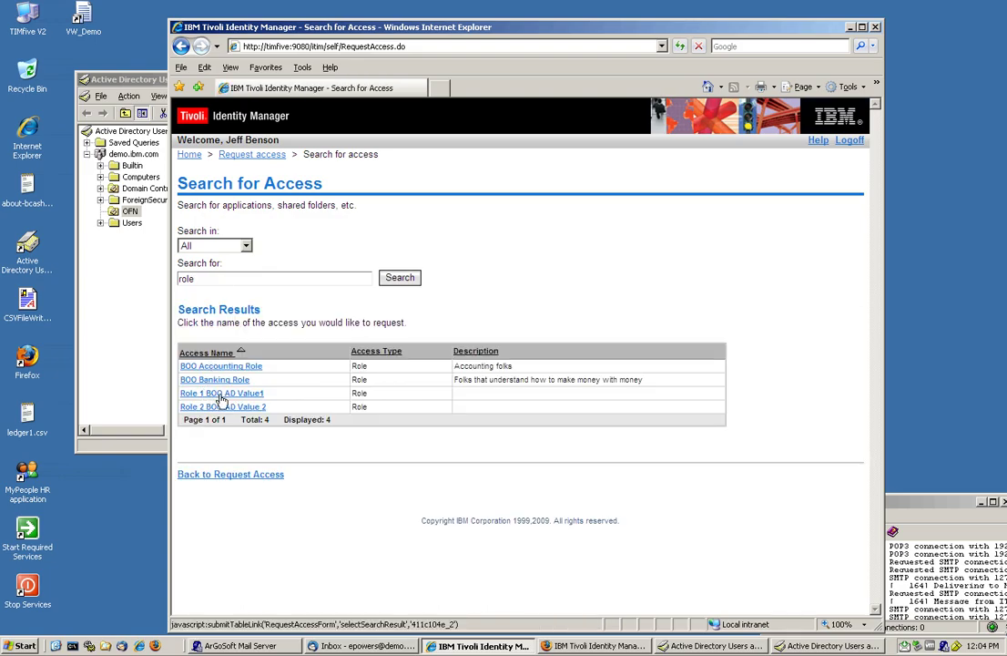
{"action": "left_click", "coordinate": [221, 393]}
{"action": "left_click", "coordinate": [290, 265]}
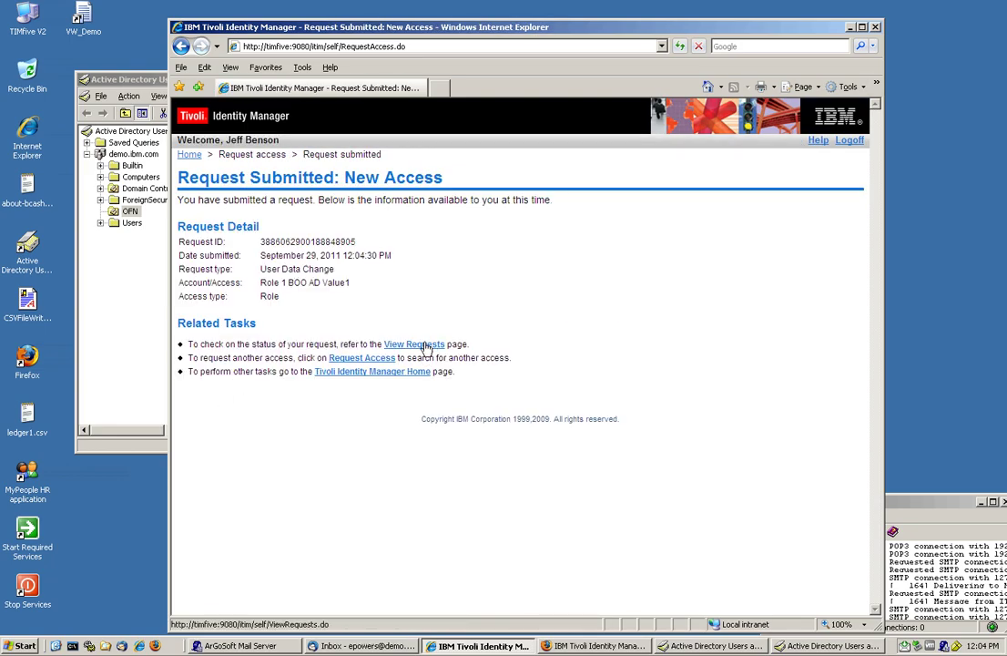
{"action": "left_click", "coordinate": [415, 344]}
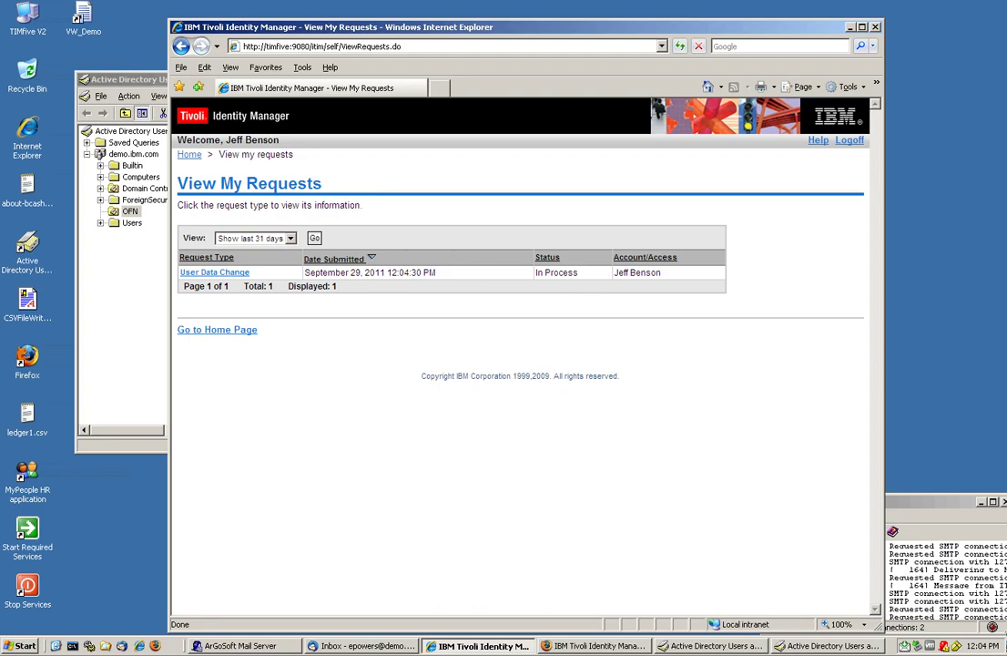
{"action": "left_click", "coordinate": [230, 68]}
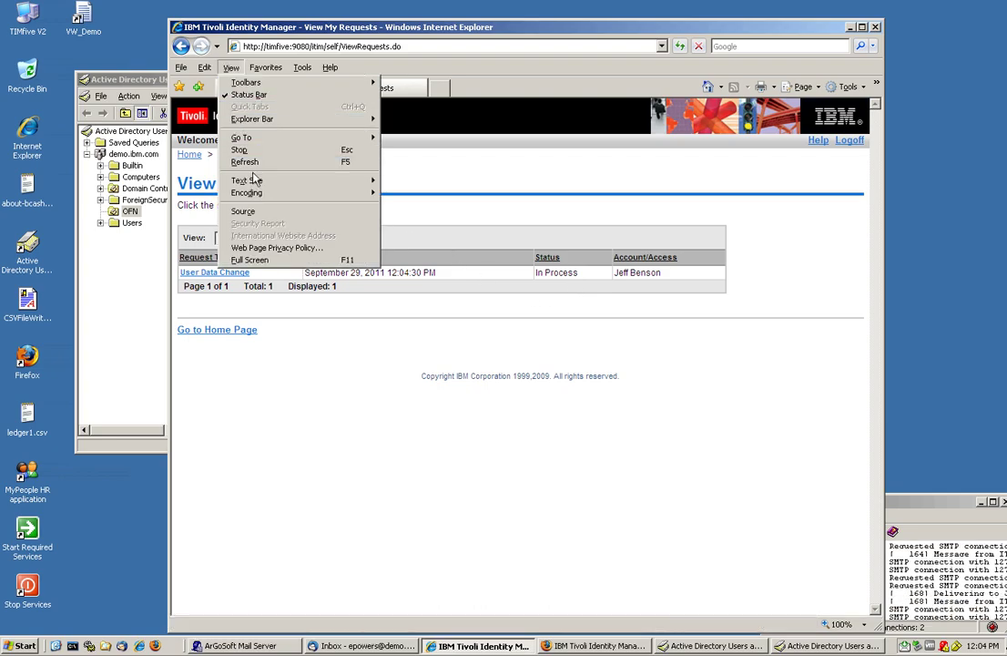
{"action": "left_click", "coordinate": [244, 161]}
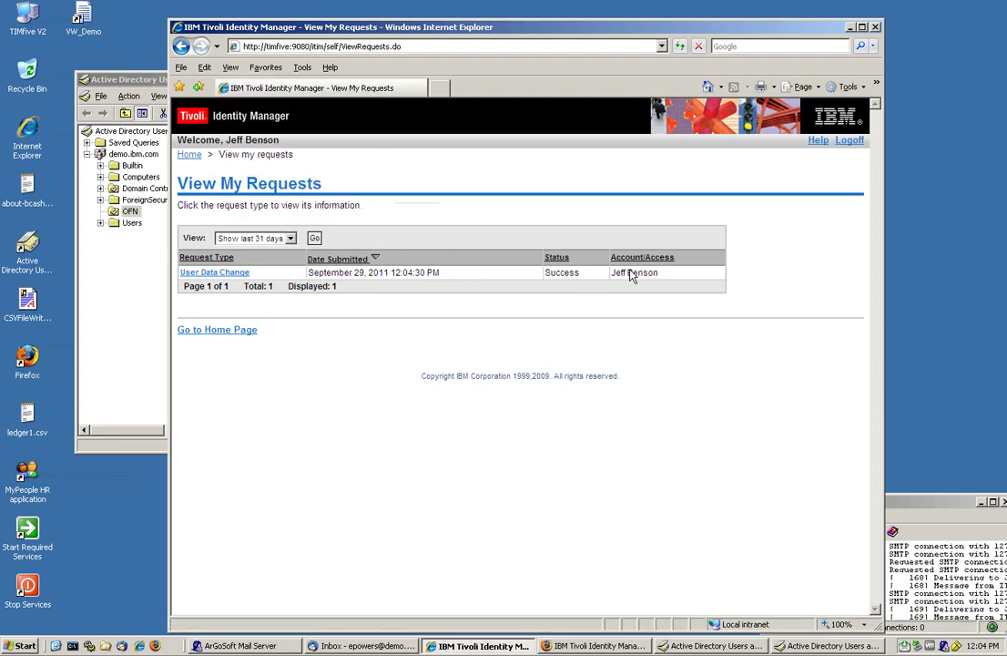
Step: Refresh the OFN list and check the new user's Description is Value 1, closing without saving
{"action": "left_click", "coordinate": [141, 284]}
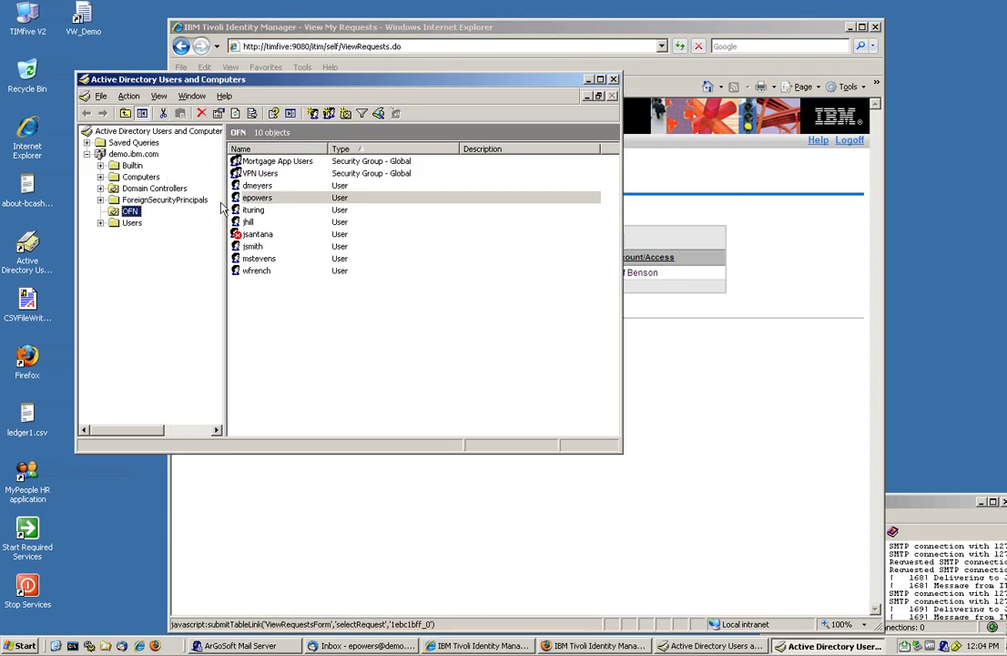
{"action": "left_click", "coordinate": [129, 95]}
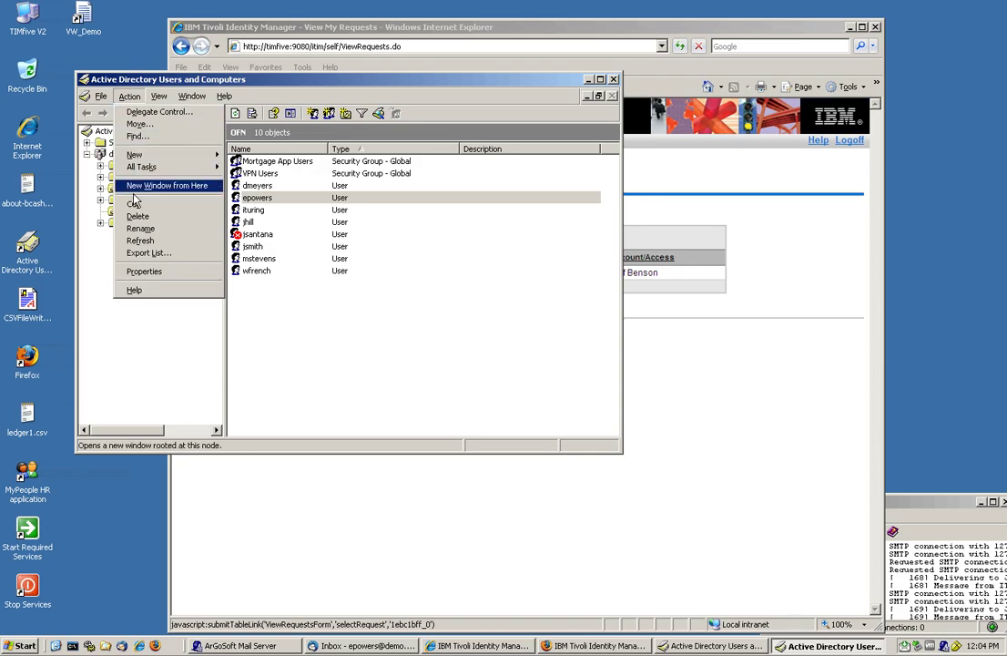
{"action": "left_click", "coordinate": [139, 242]}
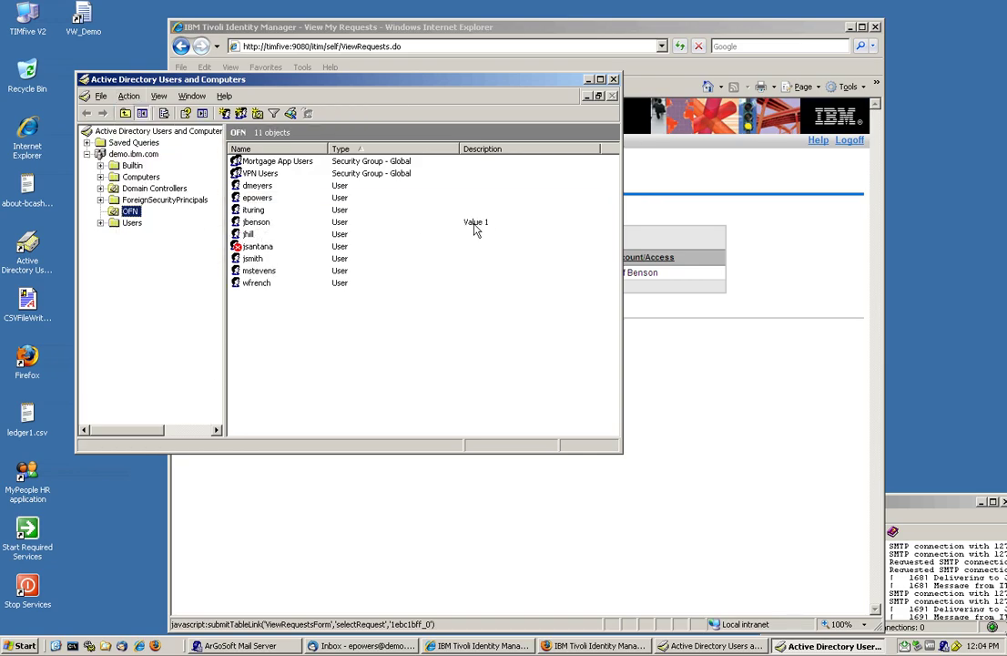
{"action": "double_click", "coordinate": [320, 222]}
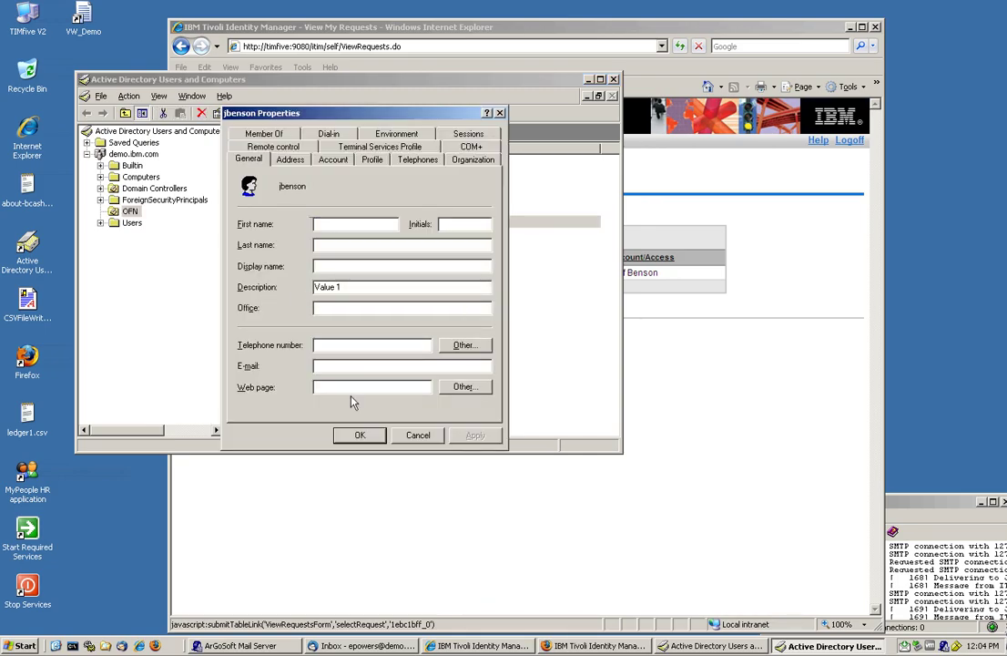
{"action": "left_click", "coordinate": [418, 434]}
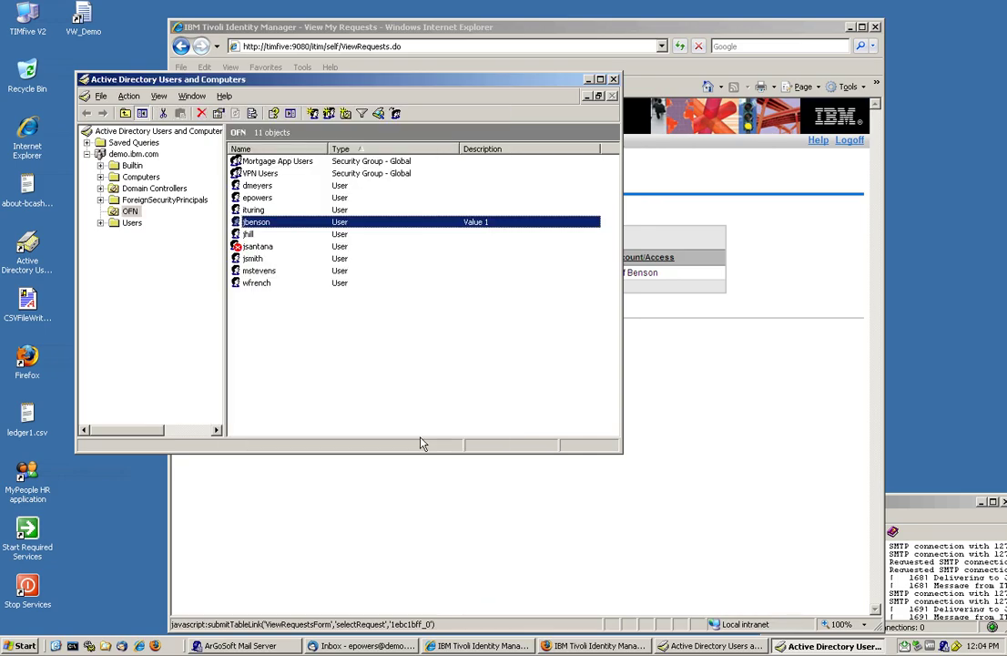
{"action": "left_click", "coordinate": [716, 427]}
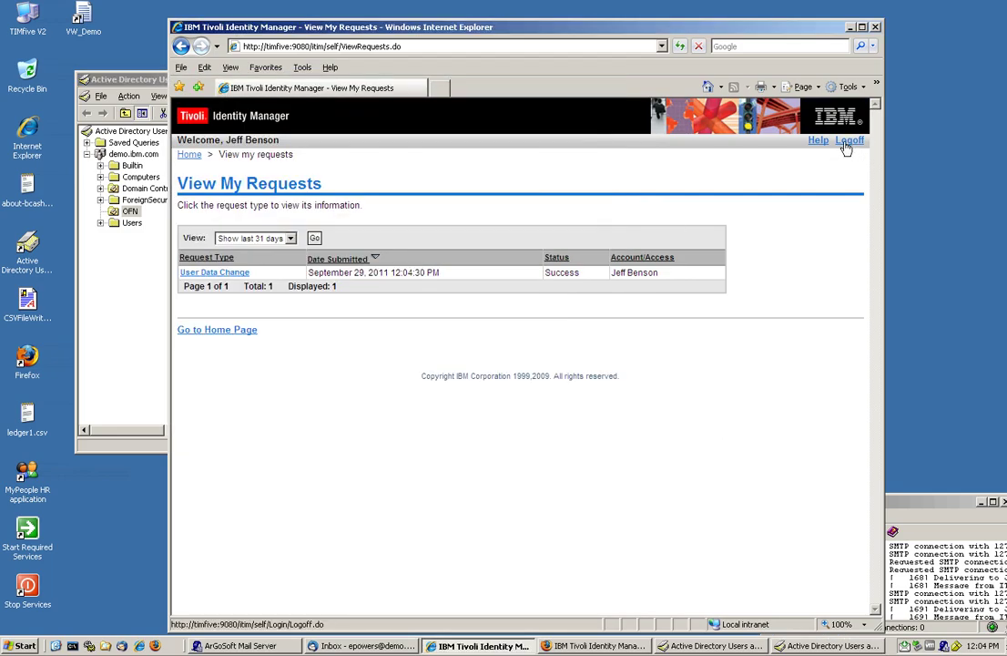
Step: Search roles, request Role 2 BOO AD Value 2, and refresh View Requests to confirm Success
{"action": "left_click", "coordinate": [190, 156]}
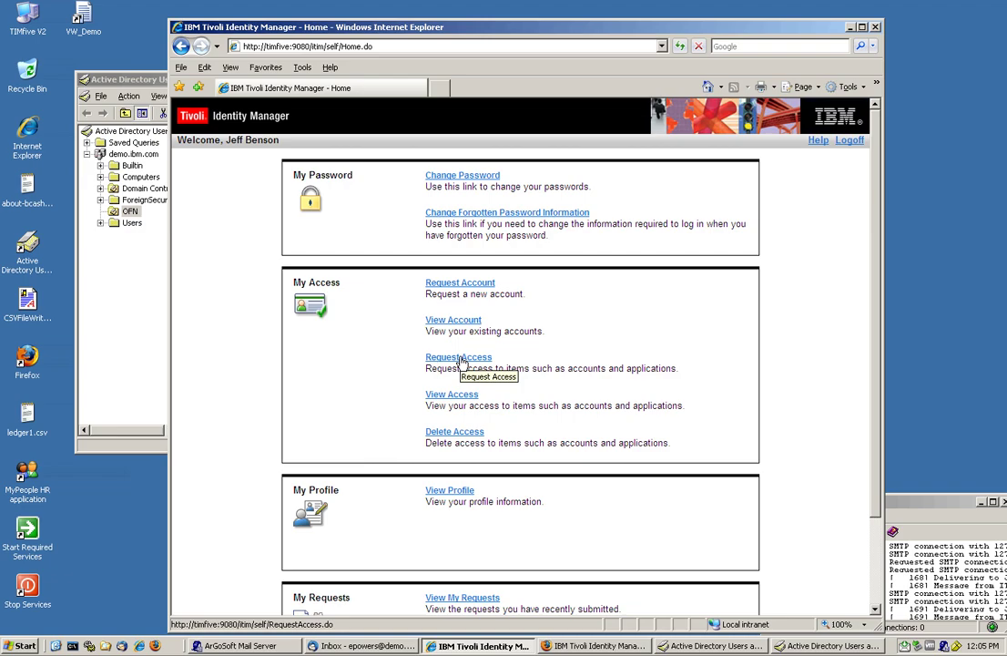
{"action": "left_click", "coordinate": [461, 362]}
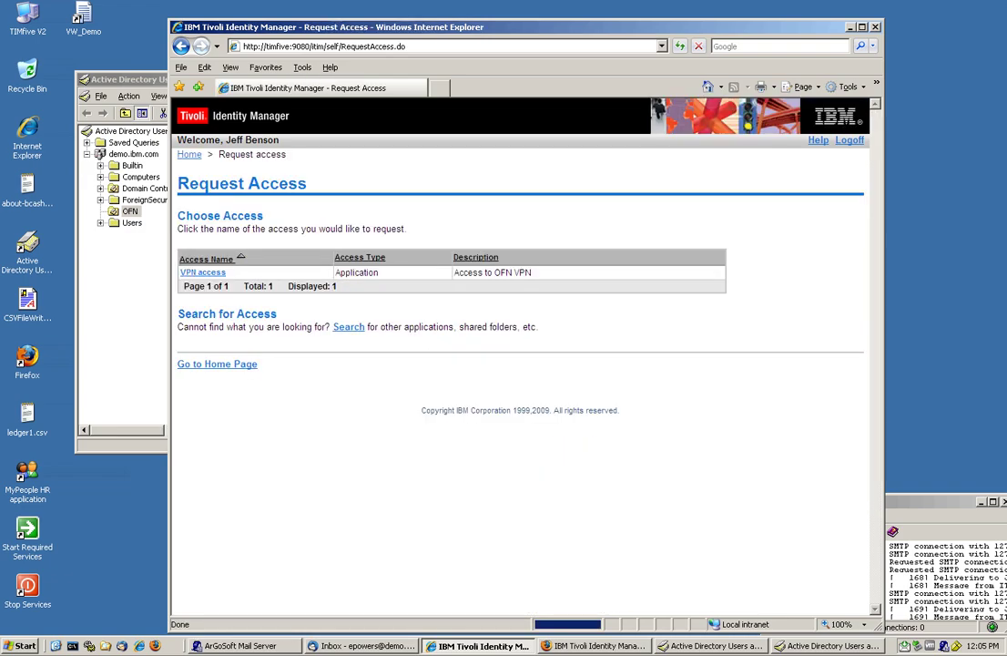
{"action": "left_click", "coordinate": [351, 328]}
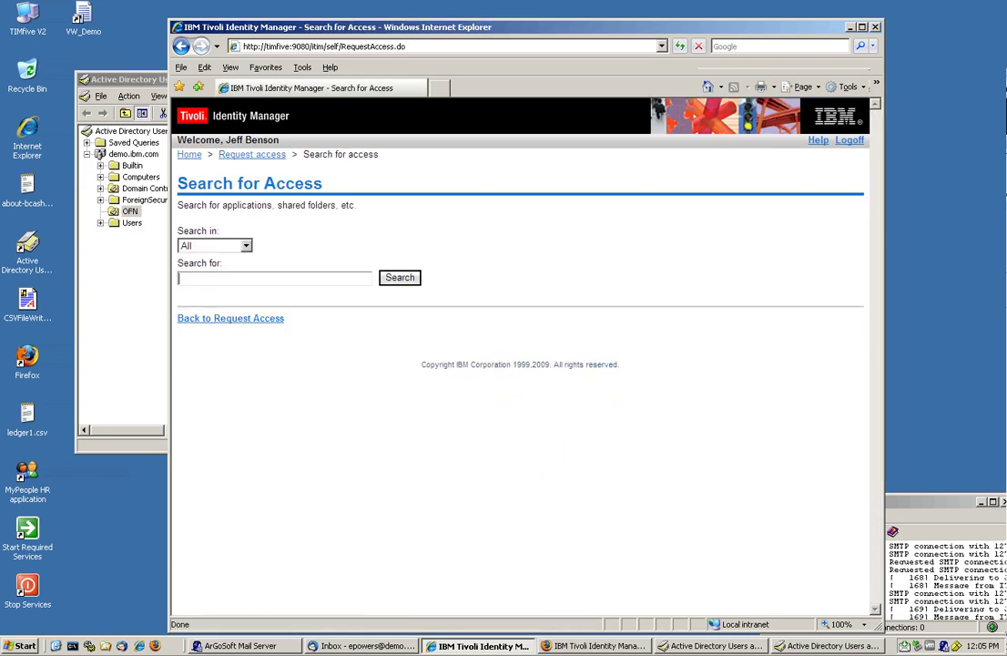
{"action": "type", "text": "t"}
{"action": "type", "text": "role"}
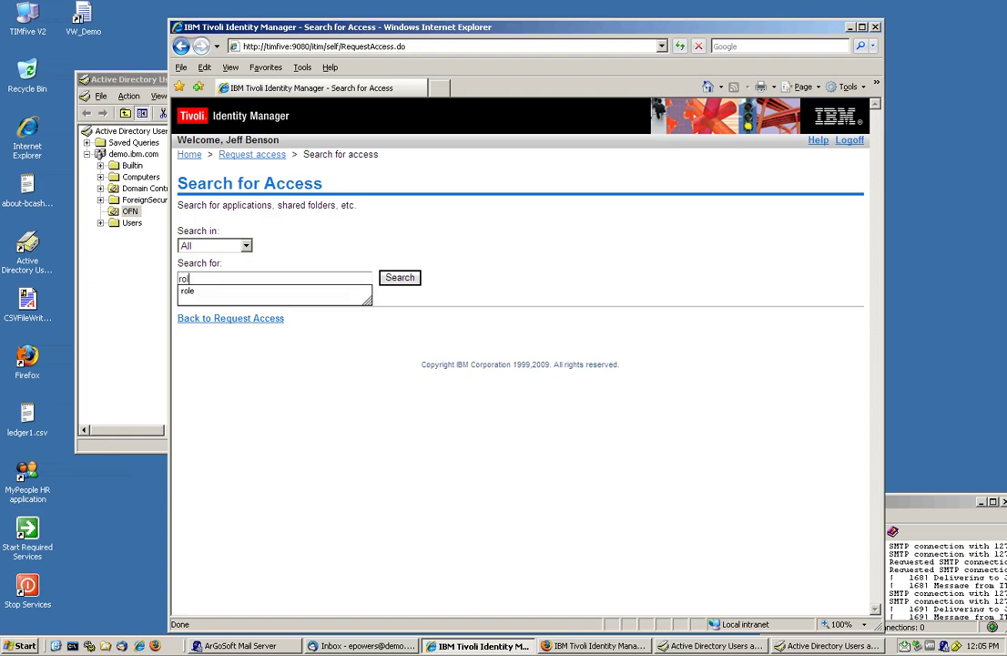
{"action": "left_click", "coordinate": [394, 283]}
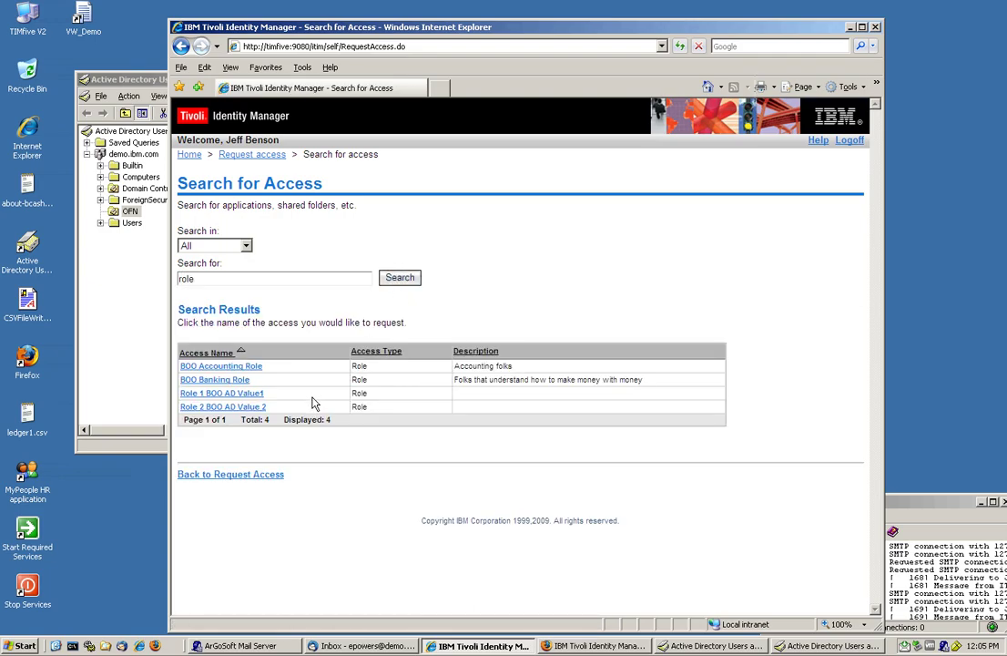
{"action": "left_click", "coordinate": [255, 409]}
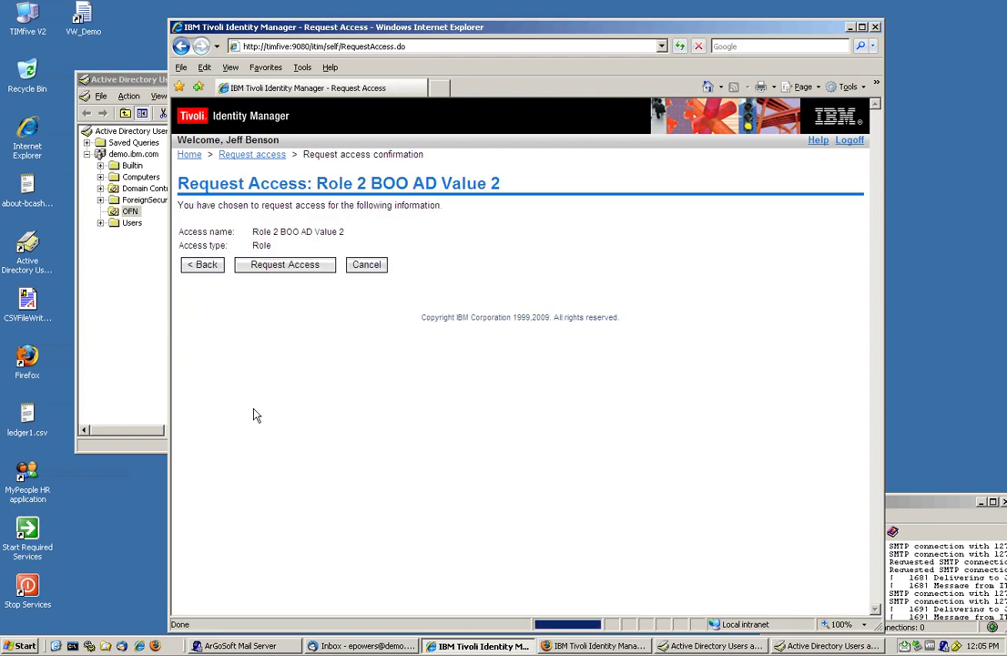
{"action": "left_click", "coordinate": [290, 269]}
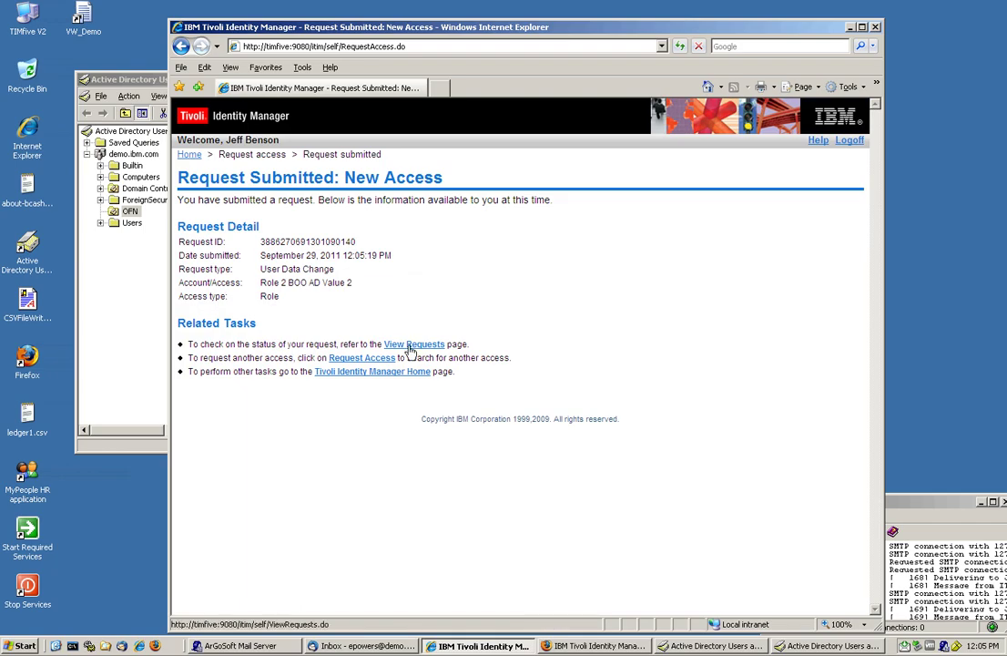
{"action": "left_click", "coordinate": [409, 346]}
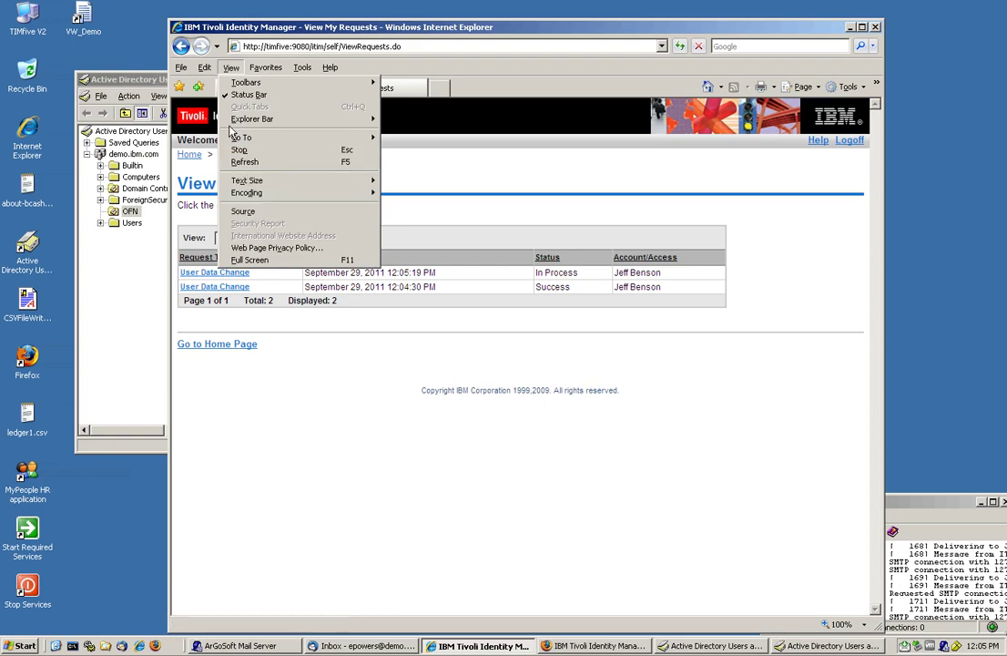
{"action": "left_click", "coordinate": [240, 164]}
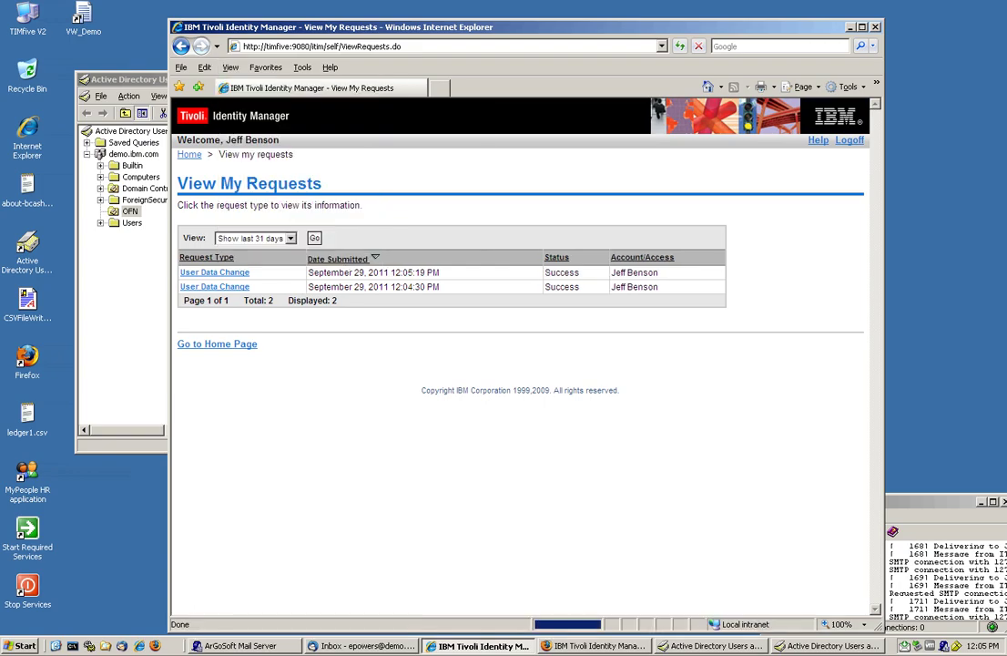
Step: Refresh the OFN container and select the test user to confirm Description now reads Value 2
{"action": "left_click", "coordinate": [139, 272]}
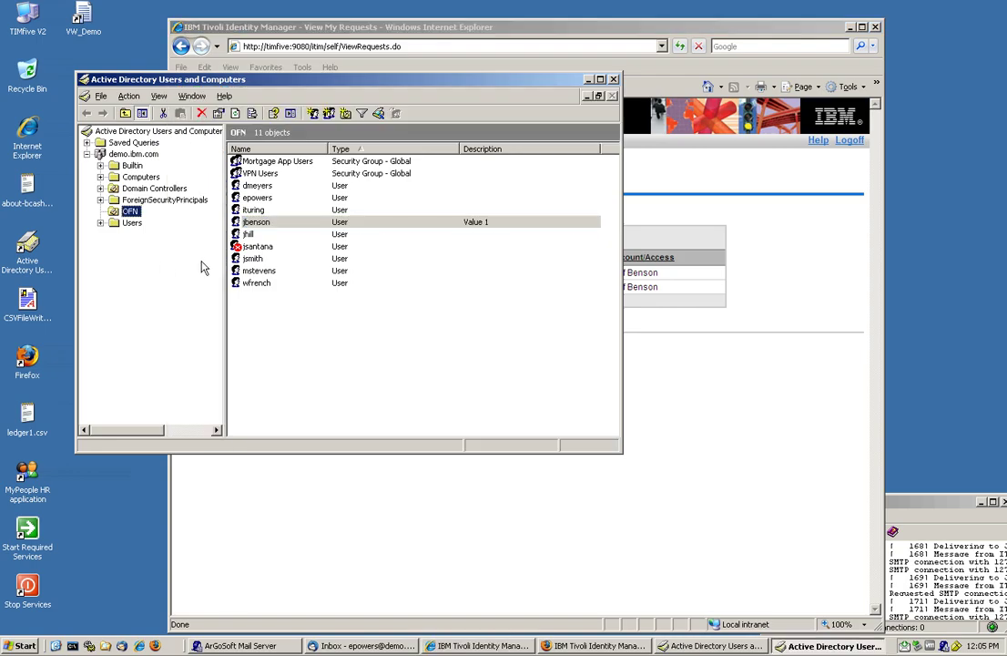
{"action": "left_click", "coordinate": [290, 224]}
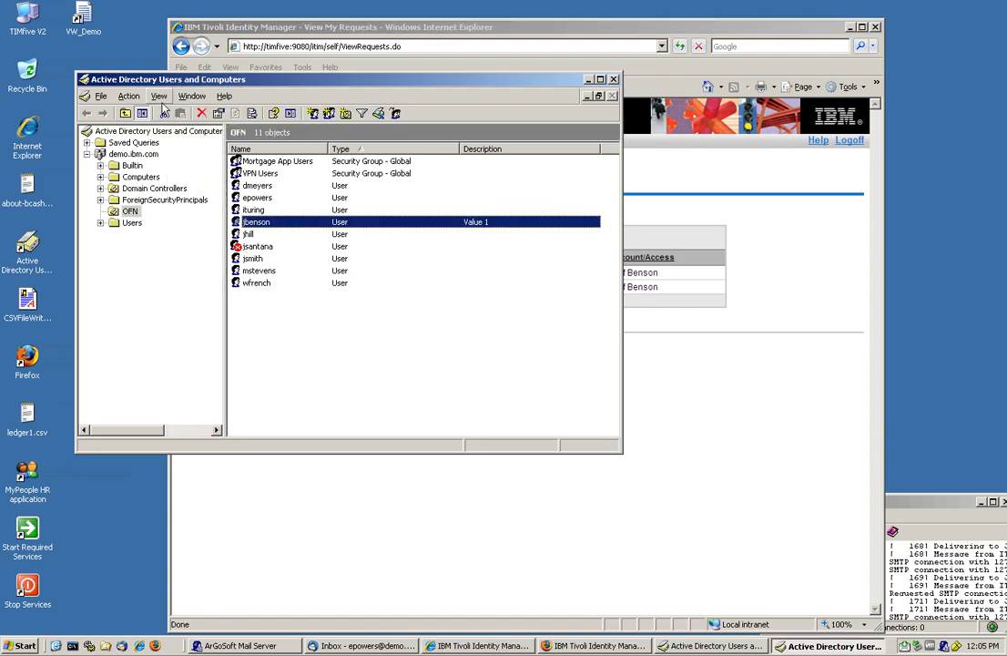
{"action": "left_click", "coordinate": [128, 95]}
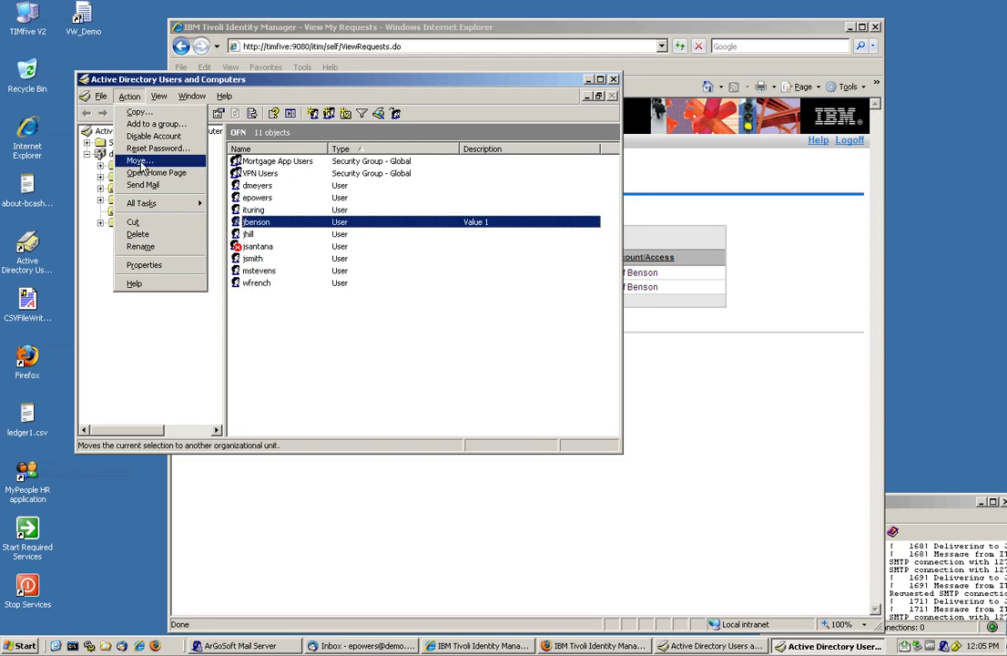
{"action": "left_click", "coordinate": [135, 337]}
{"action": "left_click", "coordinate": [129, 96]}
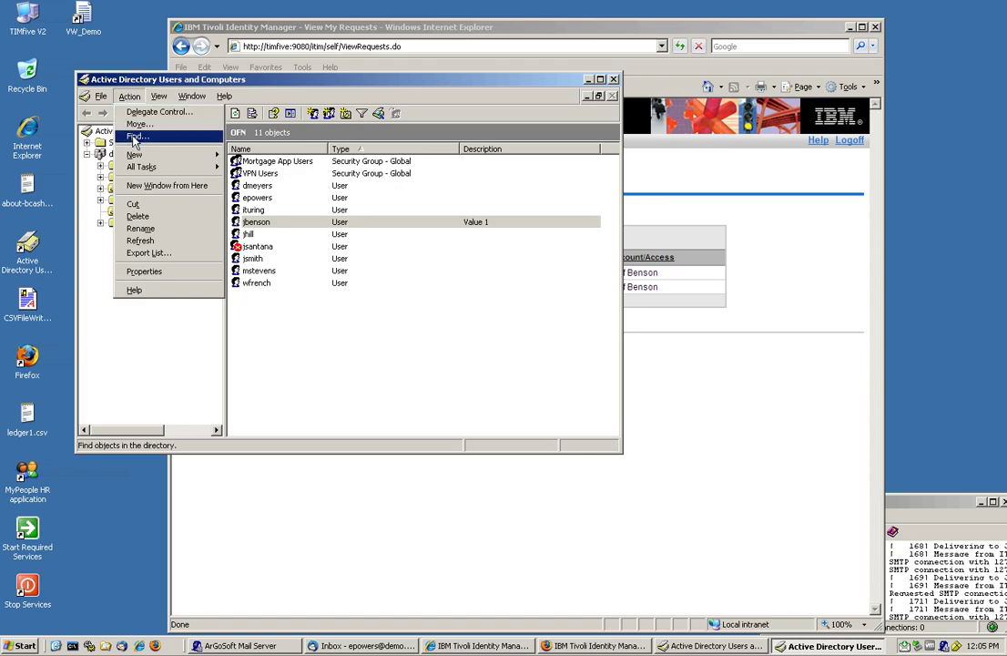
{"action": "left_click", "coordinate": [141, 240]}
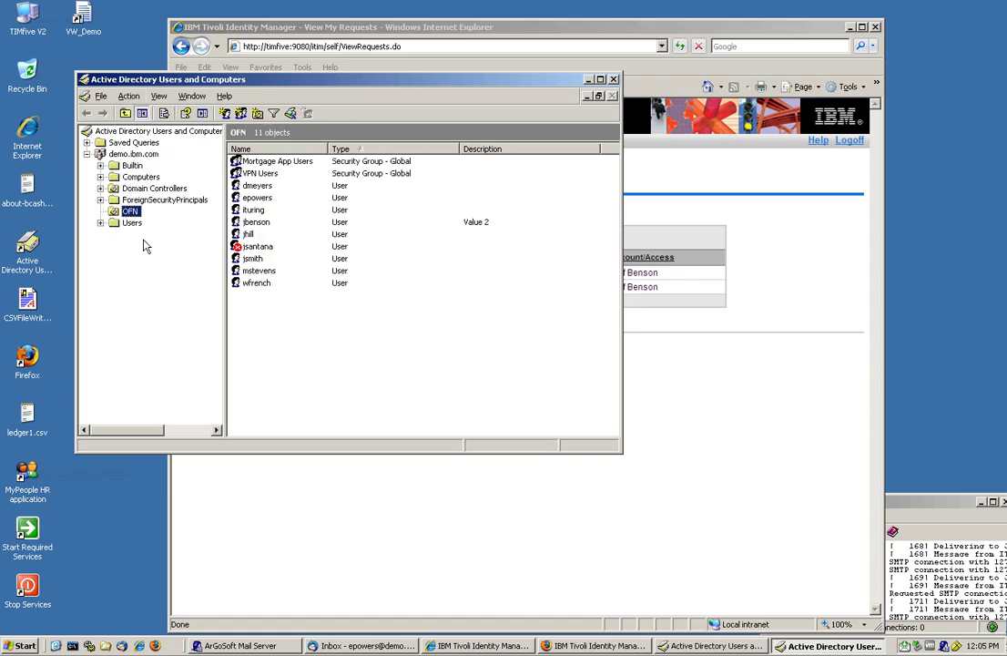
{"action": "left_click", "coordinate": [447, 223]}
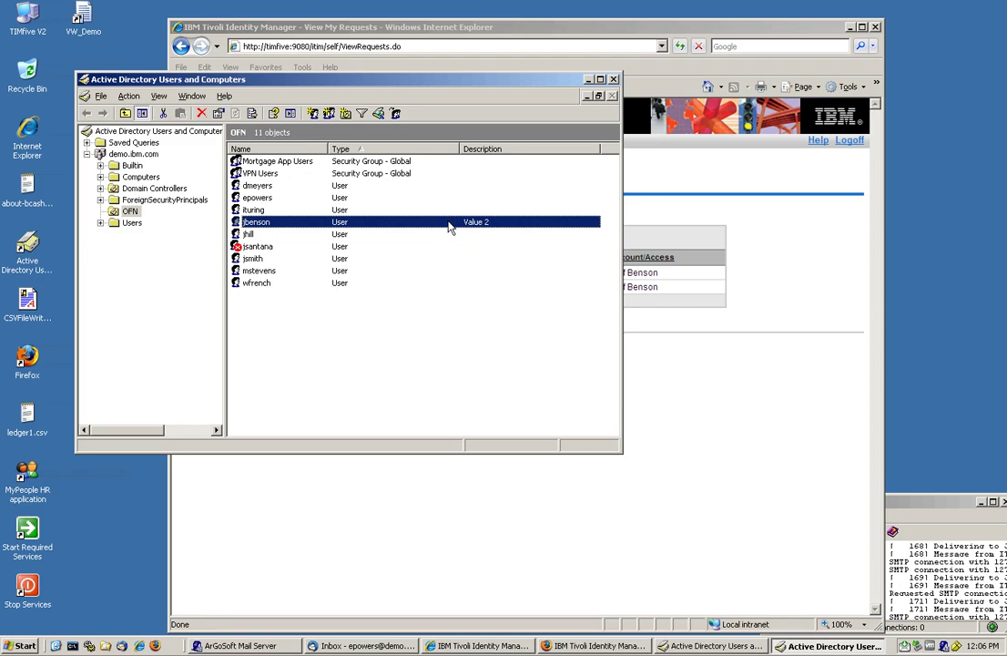
Step: List all 21 provisioning policies in Manage Provisioning Policies
{"action": "left_click", "coordinate": [599, 646]}
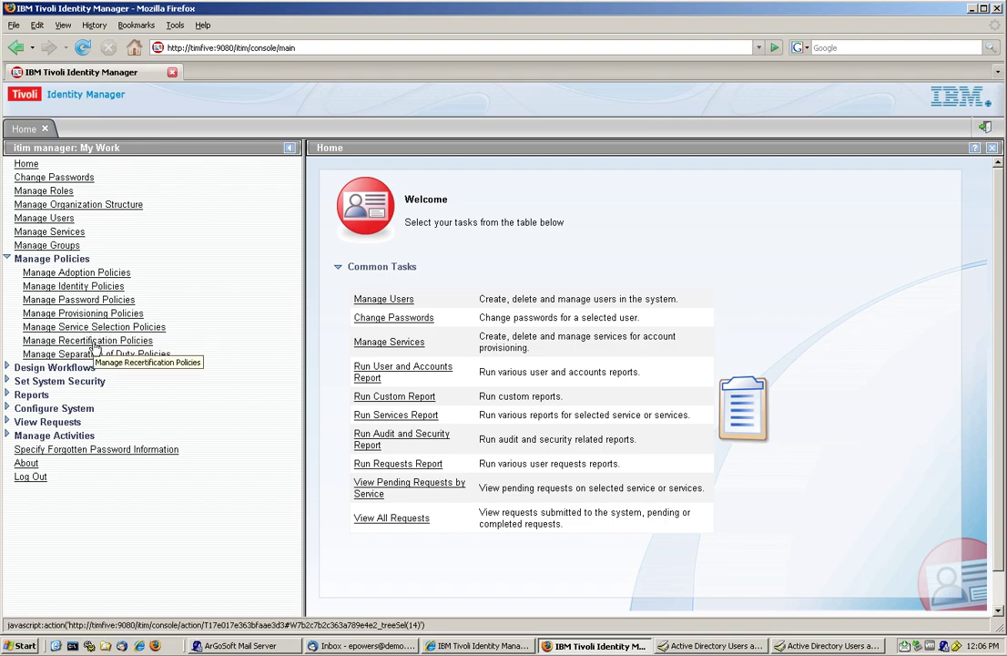
{"action": "left_click", "coordinate": [95, 315]}
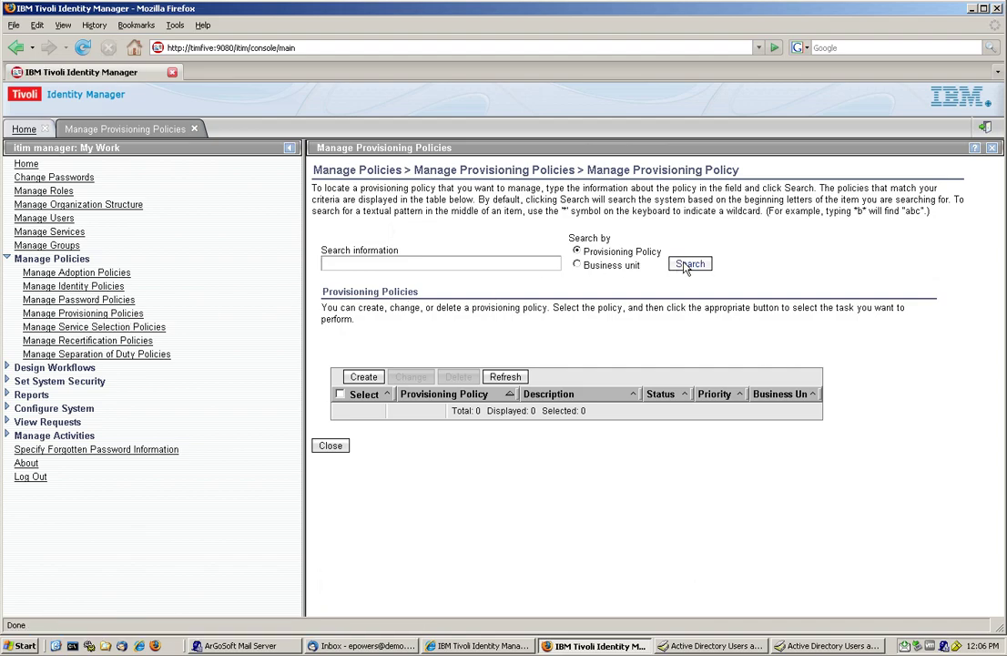
{"action": "left_click", "coordinate": [688, 265]}
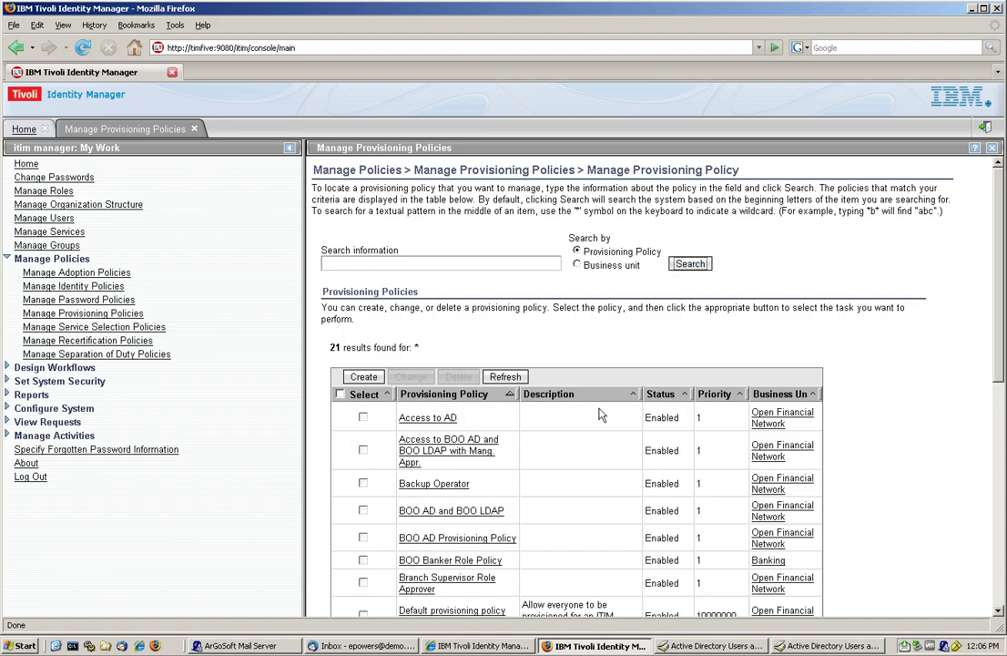
{"action": "scroll", "coordinate": [601, 414], "scroll_direction": "down", "scroll_amount": 3}
{"action": "scroll", "coordinate": [601, 415], "scroll_direction": "down", "scroll_amount": 7}
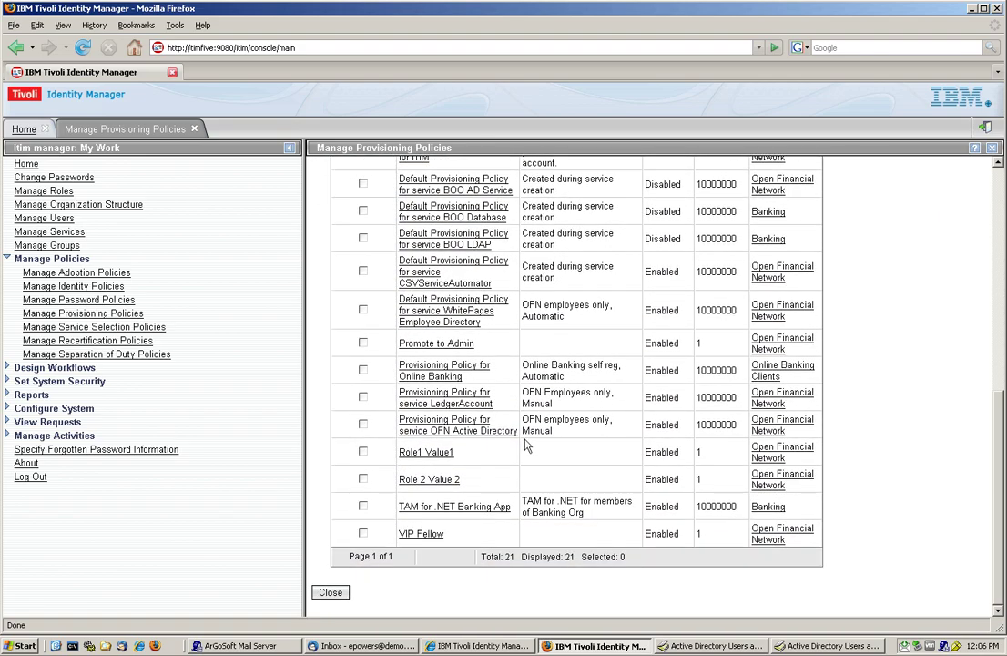
Step: Review the Role1 Value1 policy without changing it, then scroll down the policy list
{"action": "left_click", "coordinate": [417, 452]}
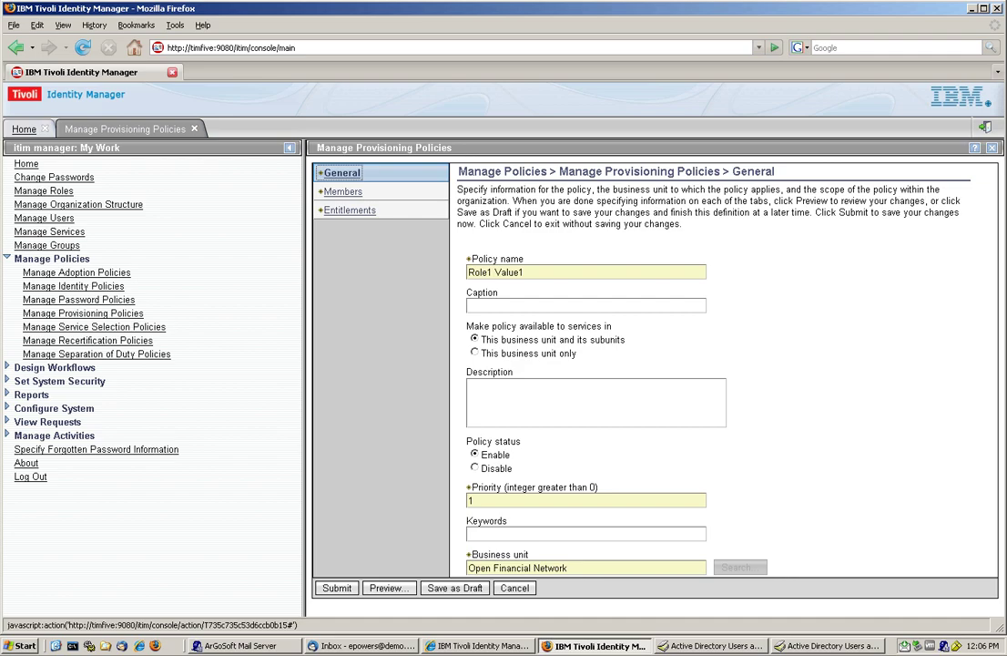
{"action": "left_click", "coordinate": [514, 589]}
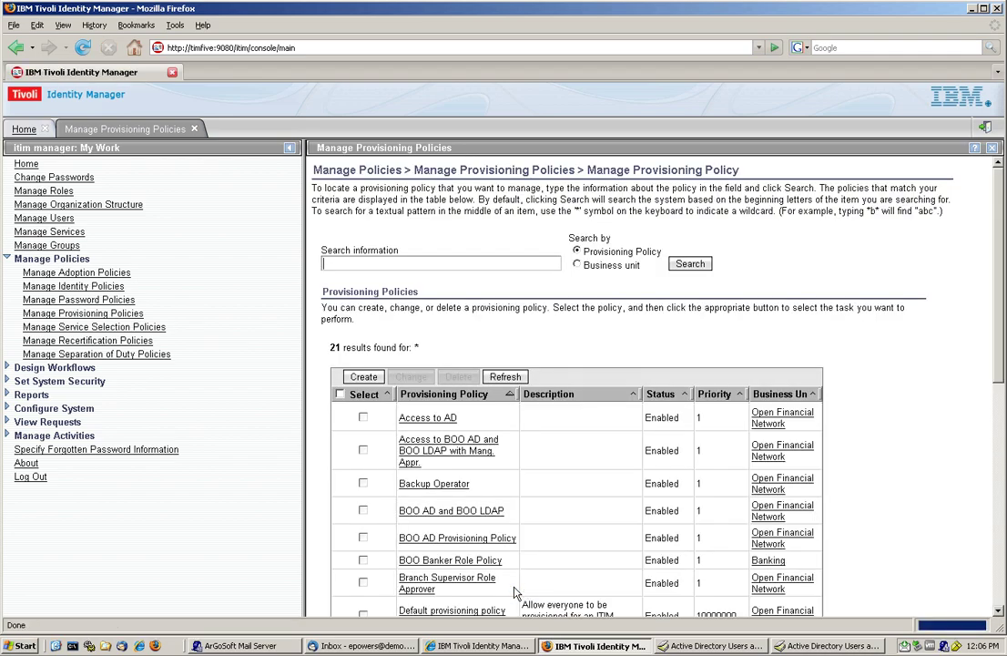
{"action": "scroll", "coordinate": [490, 519], "scroll_direction": "down", "scroll_amount": 2}
{"action": "scroll", "coordinate": [490, 519], "scroll_direction": "down", "scroll_amount": 4}
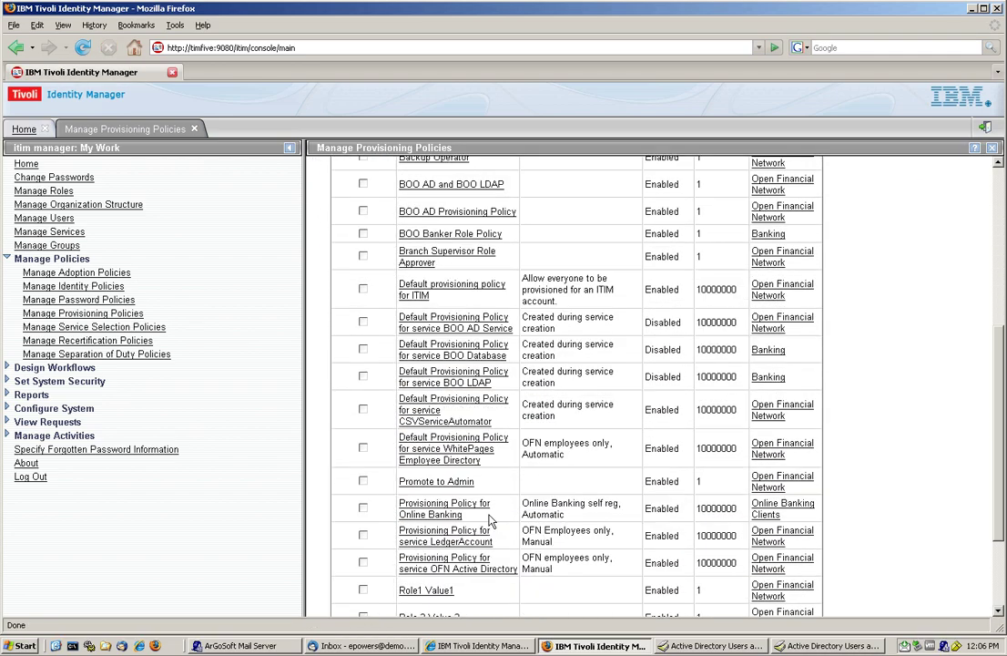
{"action": "scroll", "coordinate": [488, 519], "scroll_direction": "down", "scroll_amount": 1}
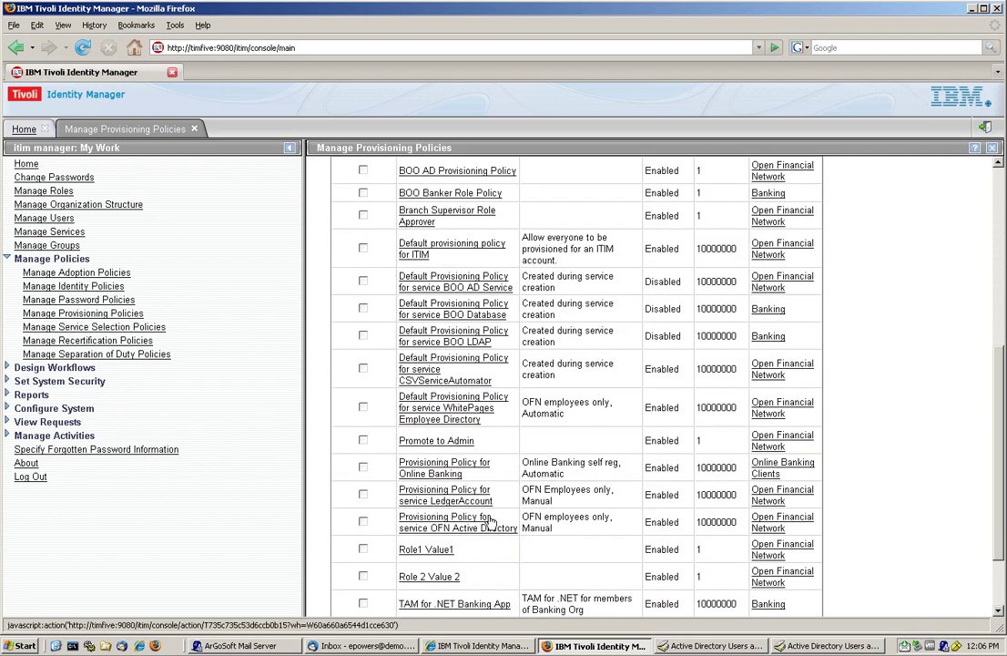
Step: Change the Role 2 Value 2 policy's priority from 1 to 2 and submit it immediately
{"action": "left_click", "coordinate": [429, 584]}
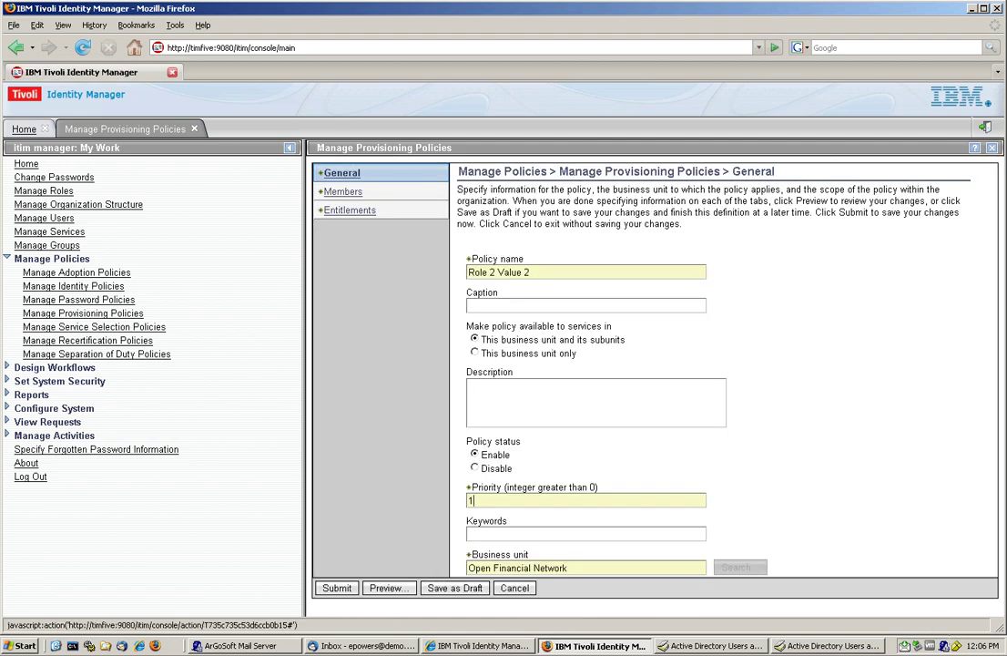
{"action": "double_click", "coordinate": [471, 500]}
{"action": "type", "text": "2"}
{"action": "left_click", "coordinate": [337, 588]}
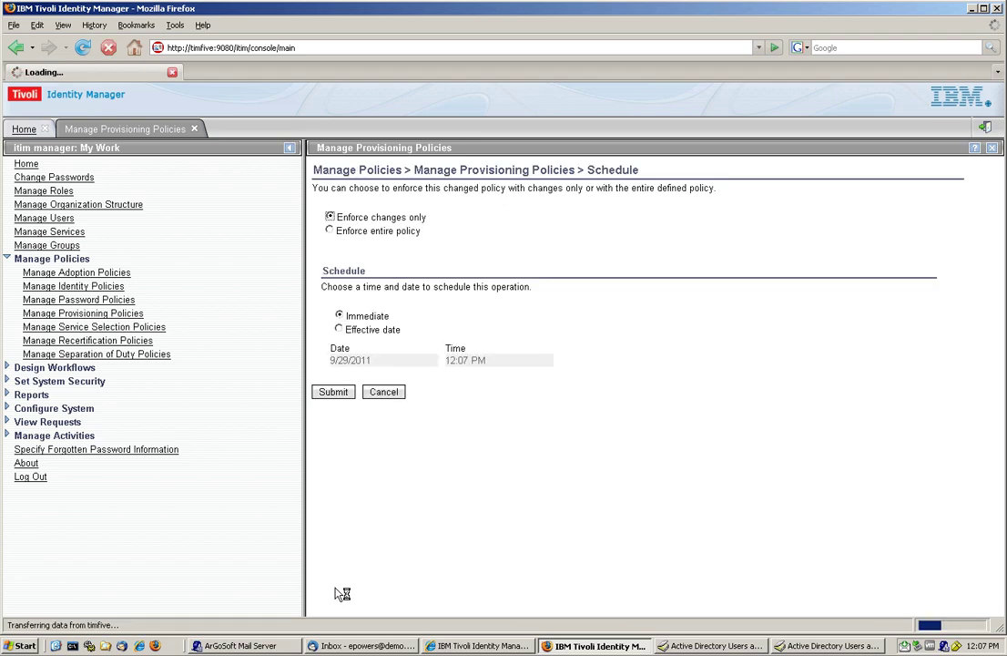
{"action": "left_click", "coordinate": [335, 397]}
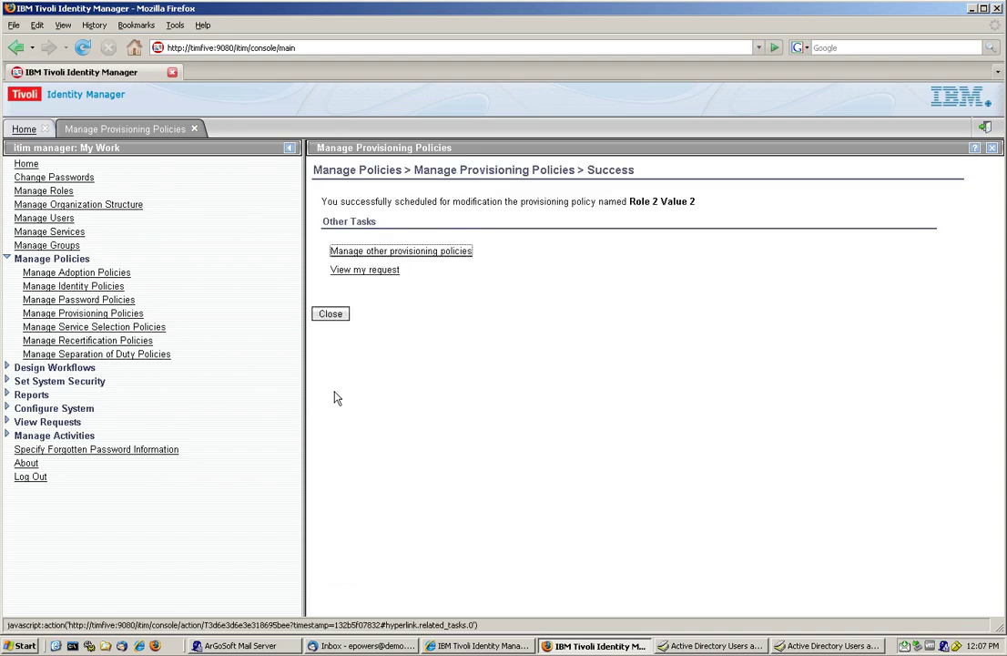
{"action": "left_click", "coordinate": [331, 314]}
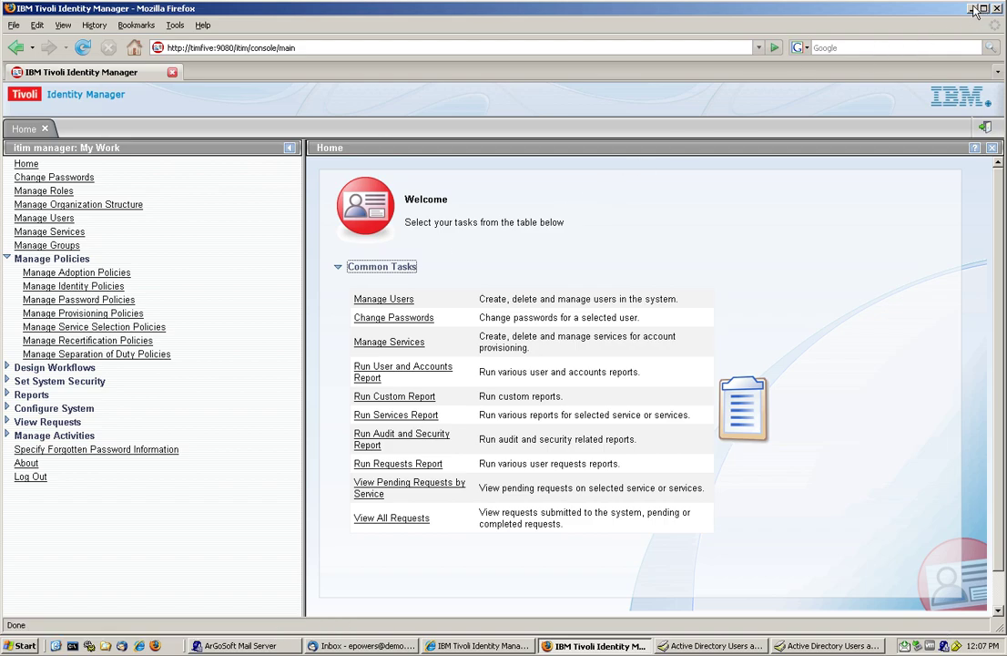
Step: Refresh the OFN list and confirm the test user's Description is back to Value 1
{"action": "left_click", "coordinate": [972, 9]}
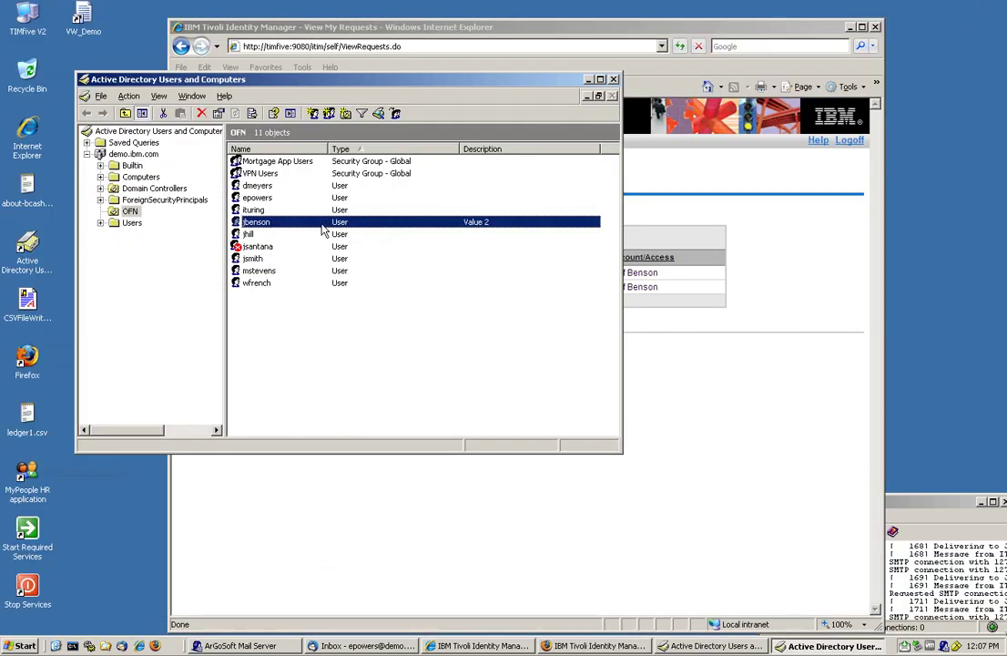
{"action": "left_click", "coordinate": [128, 96]}
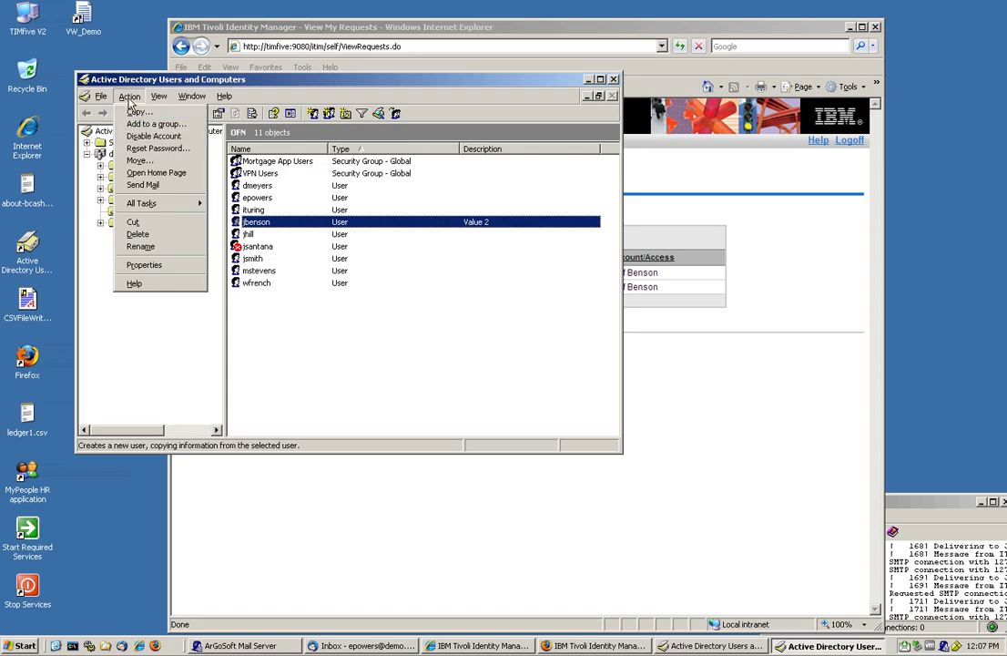
{"action": "left_click", "coordinate": [124, 378]}
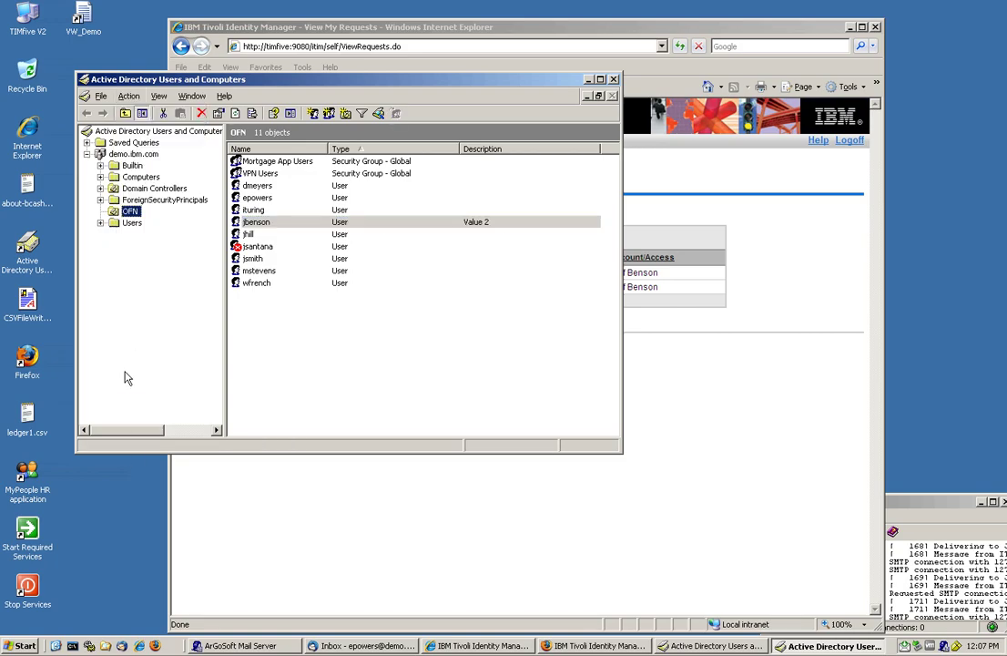
{"action": "left_click", "coordinate": [128, 96]}
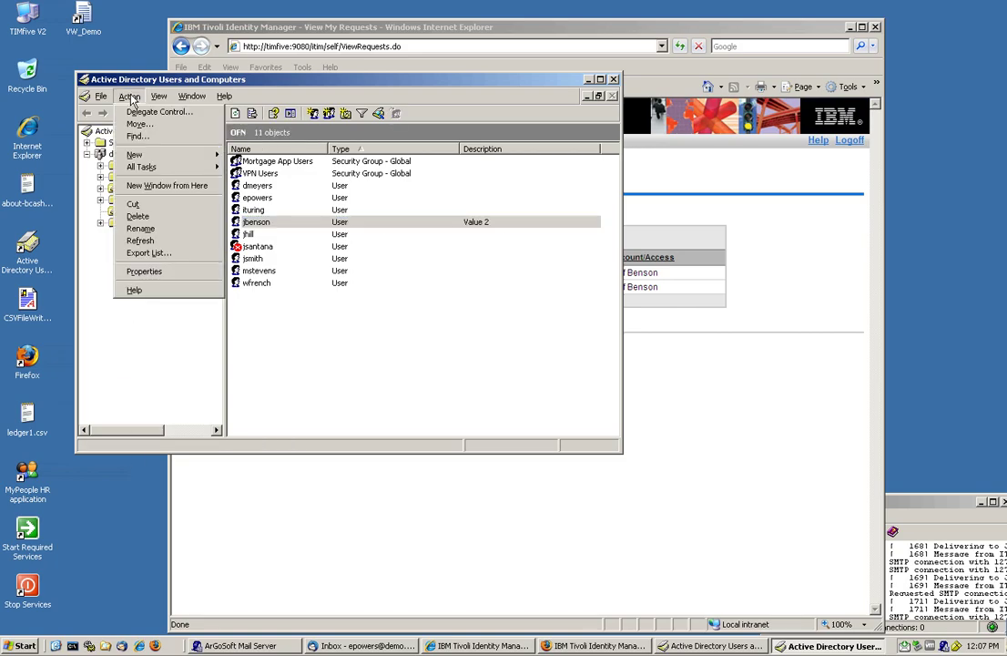
{"action": "left_click", "coordinate": [139, 241]}
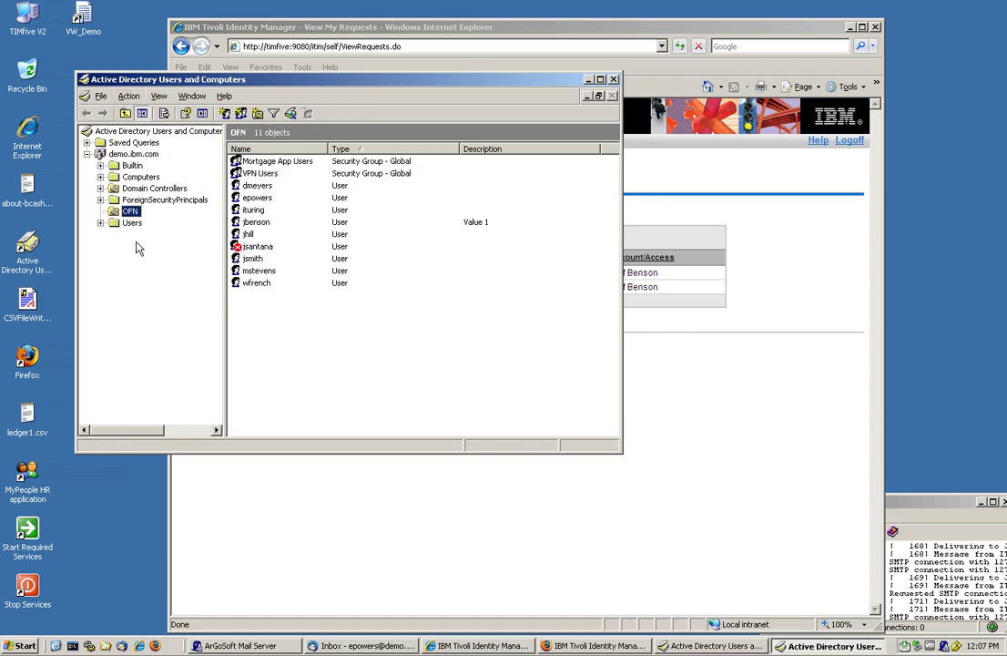
{"action": "left_click", "coordinate": [482, 225]}
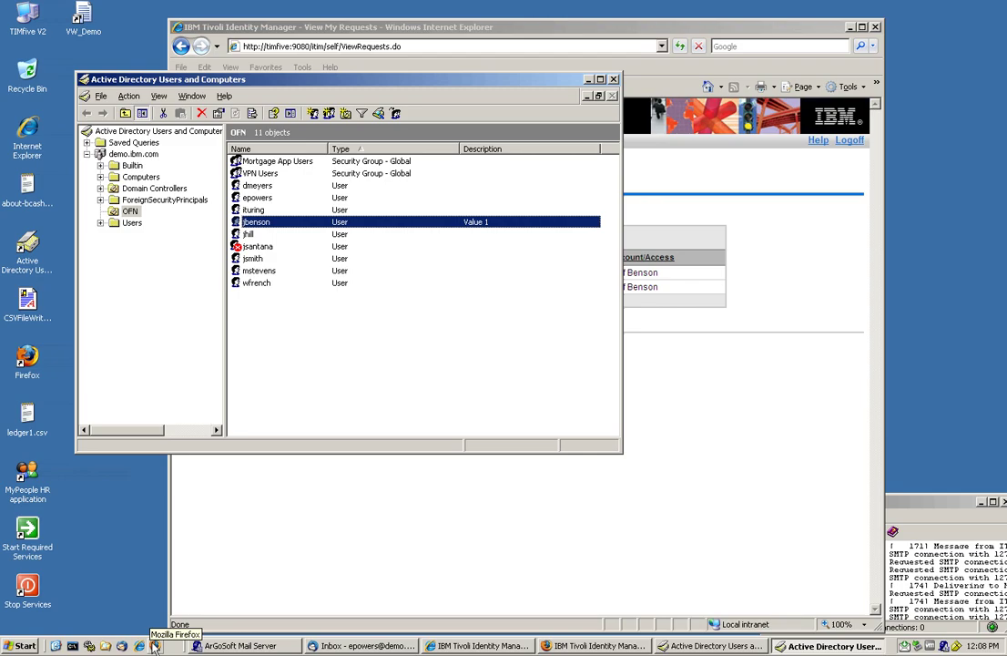
{"action": "left_click", "coordinate": [155, 645]}
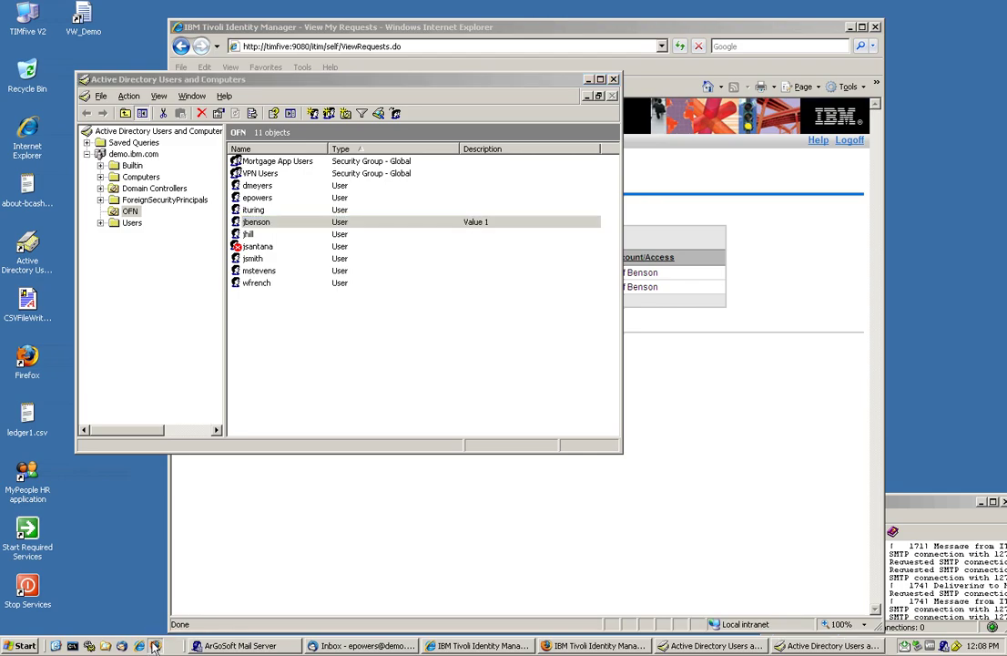
Step: Dismiss the taskbar error and log out of the Identity Manager admin console
{"action": "left_click_drag", "start_coordinate": [155, 646], "coordinate": [601, 647]}
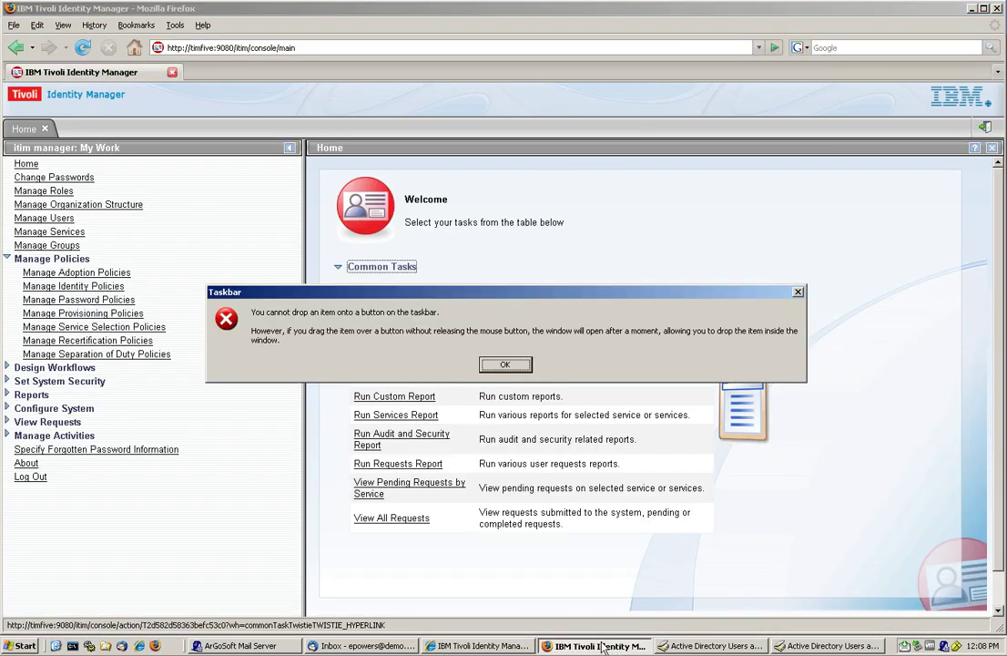
{"action": "left_click", "coordinate": [511, 365]}
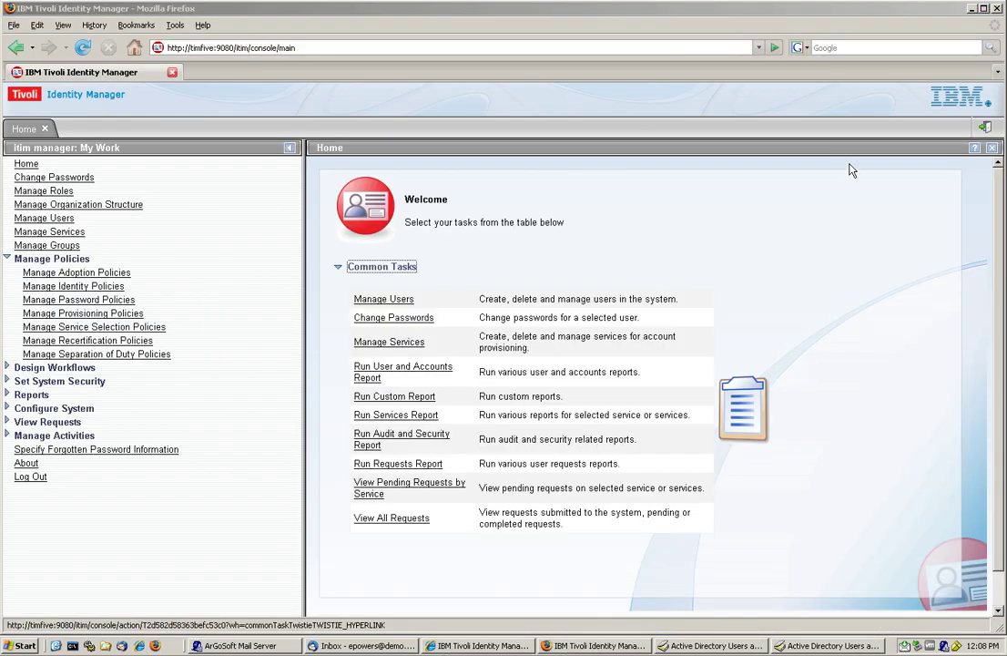
{"action": "left_click", "coordinate": [986, 130]}
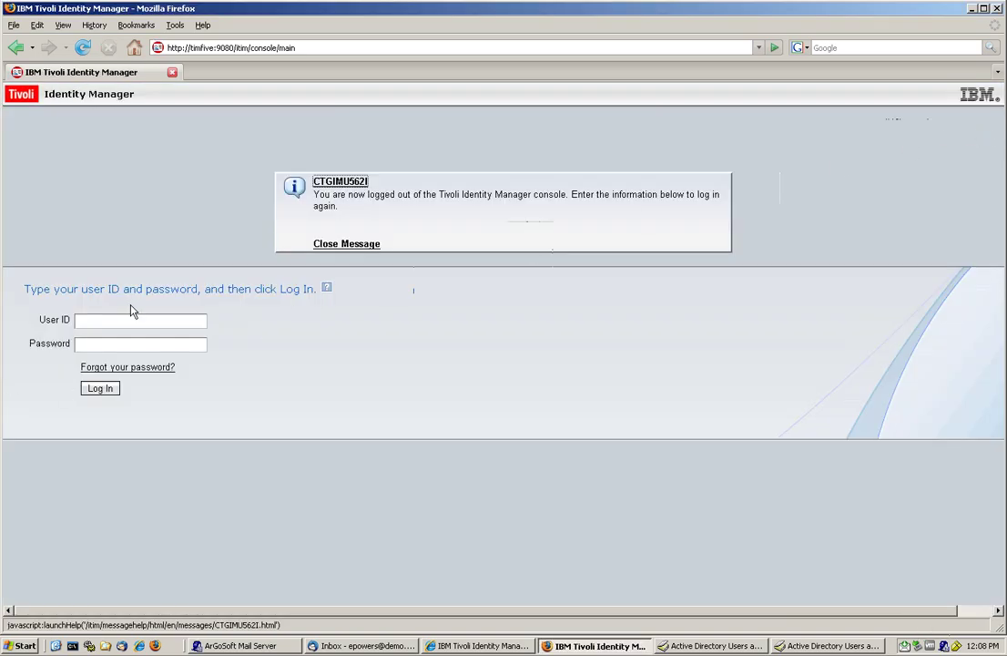
Step: Sign back in with the other user's ID and password
{"action": "left_click", "coordinate": [132, 320]}
{"action": "type", "text": "e"}
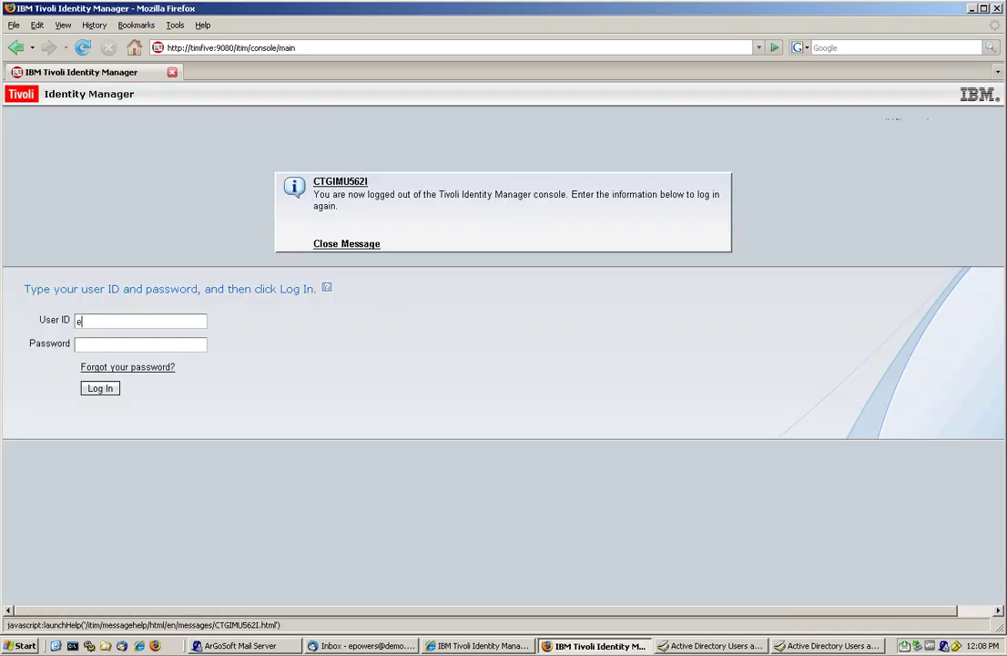
{"action": "type", "text": "rik"}
{"action": "key", "text": "BackSpace"}
{"action": "key", "text": "BackSpace"}
{"action": "key", "text": "BackSpace"}
{"action": "type", "text": "powers"}
{"action": "key", "text": "Tab"}
{"action": "type", "text": "pwdsword"}
{"action": "key", "text": "Return"}
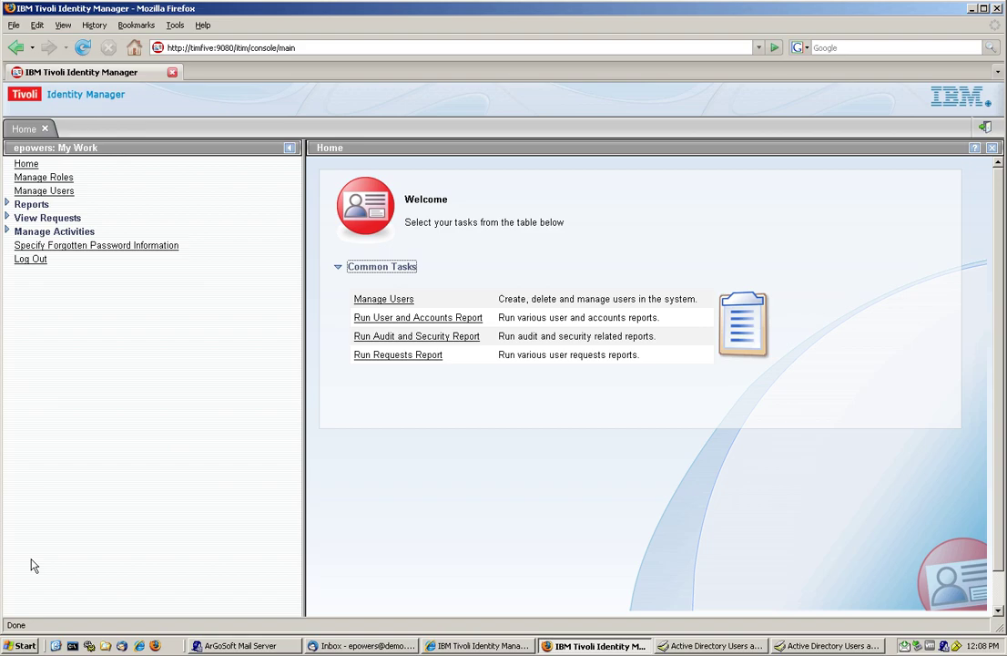
Step: Leave the user management page and go to Manage Roles
{"action": "left_click", "coordinate": [64, 195]}
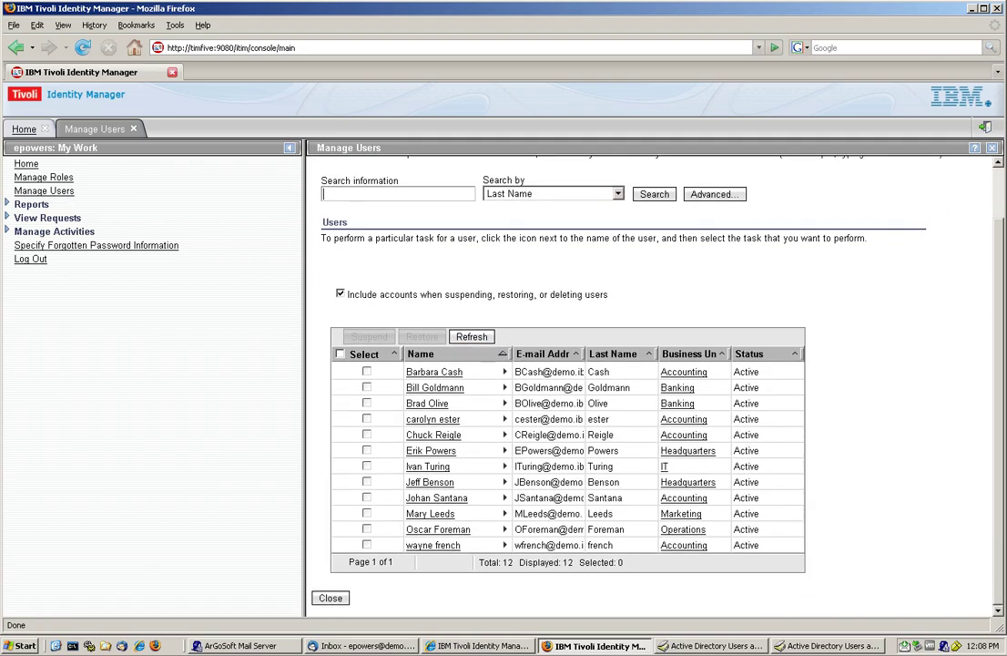
{"action": "scroll", "coordinate": [525, 460], "scroll_direction": "up", "scroll_amount": 2}
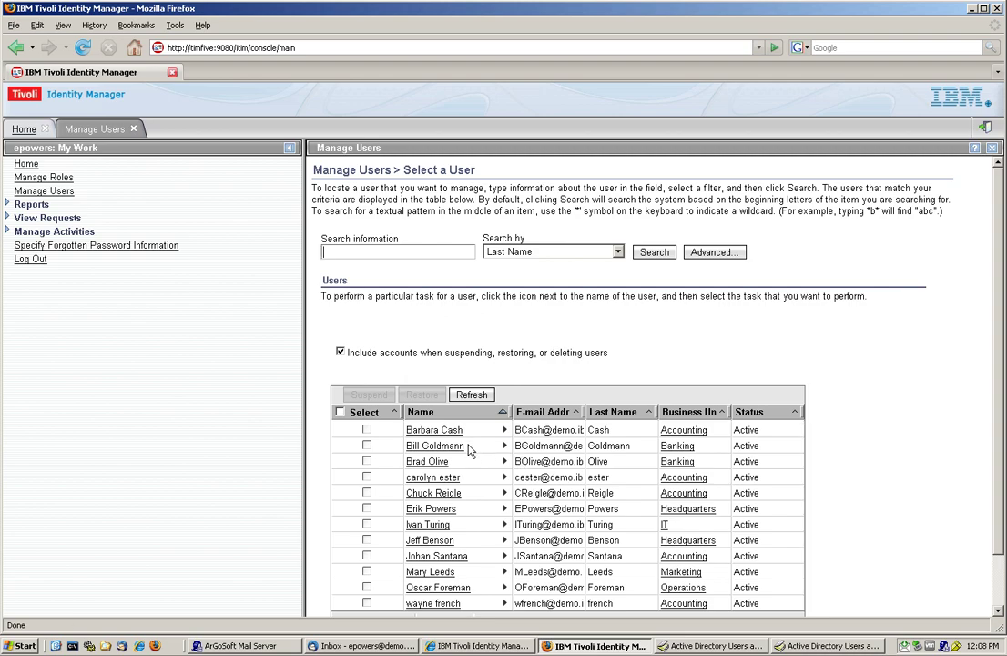
{"action": "left_click", "coordinate": [132, 129]}
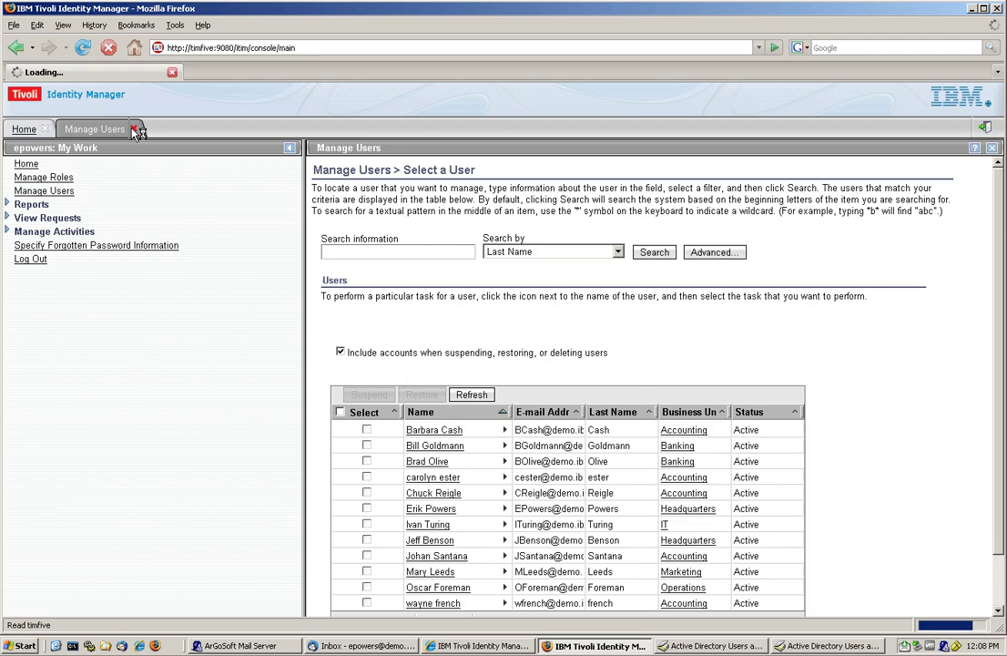
{"action": "left_click", "coordinate": [65, 189]}
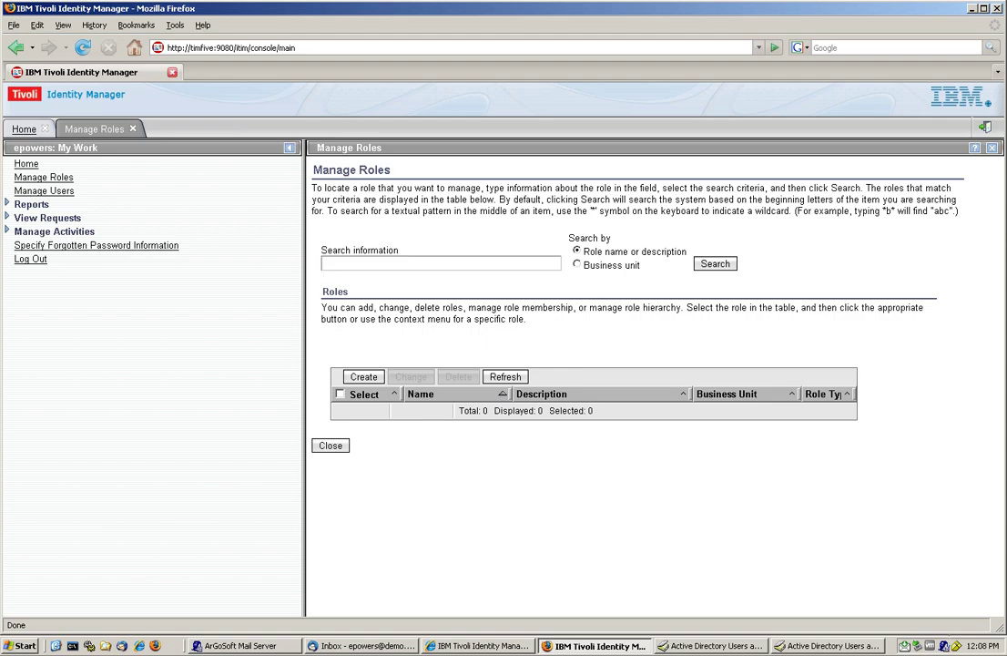
Step: Search roles for 'role' and open the task menu for Role 1 BOO AD Value1
{"action": "key", "text": "Down"}
{"action": "type", "text": "role"}
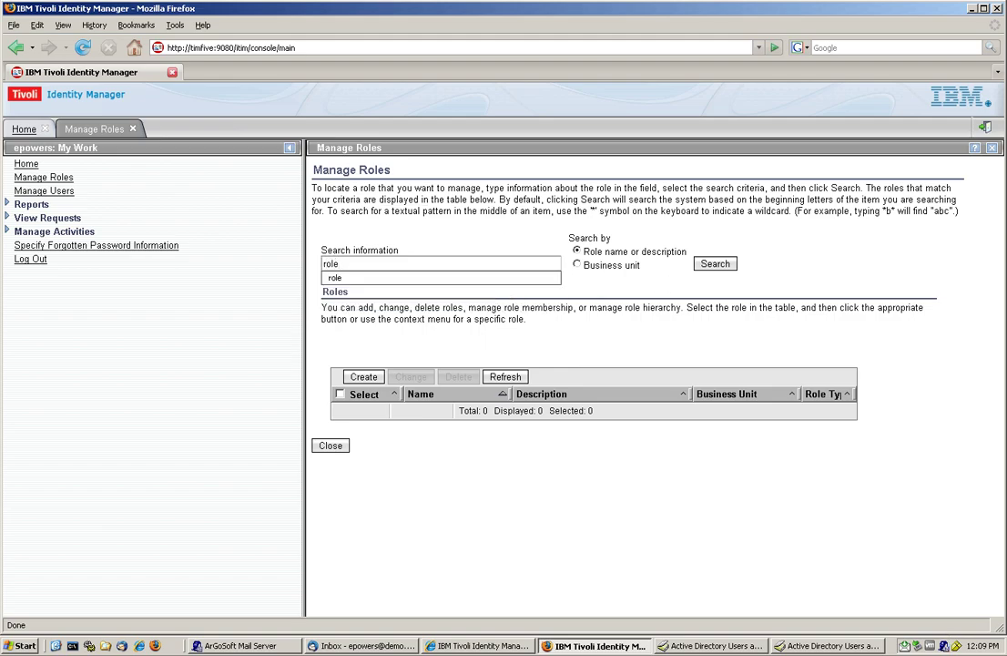
{"action": "key", "text": "Down"}
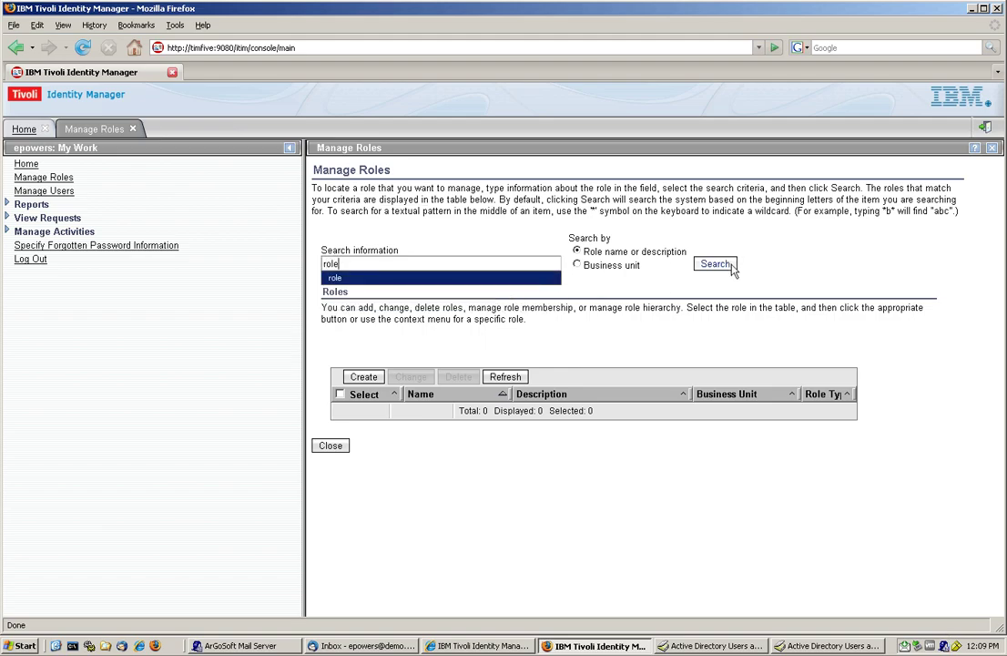
{"action": "left_click", "coordinate": [715, 264]}
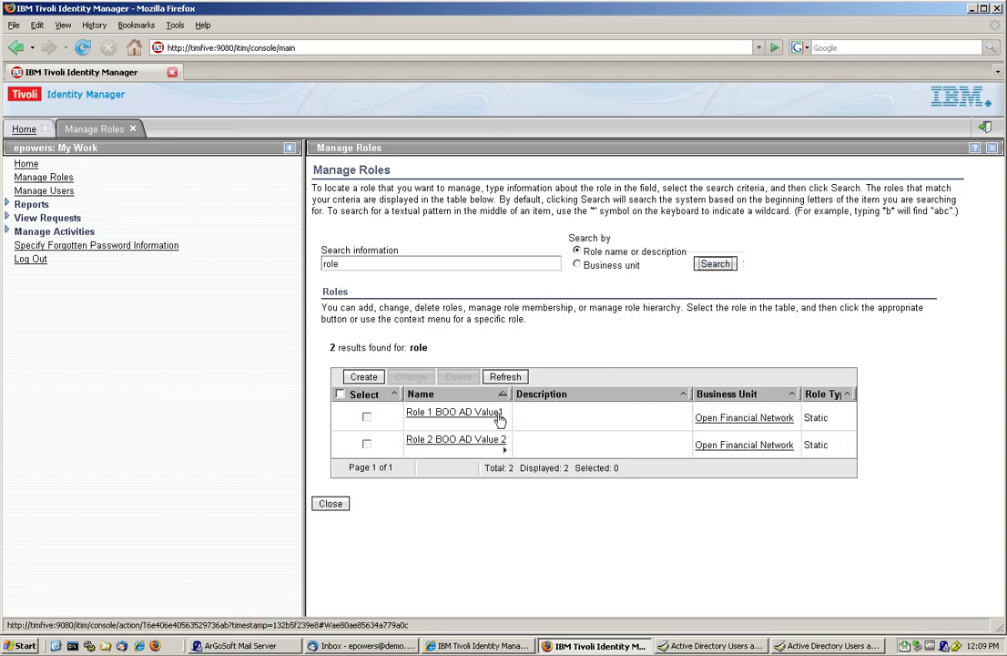
{"action": "left_click", "coordinate": [504, 423]}
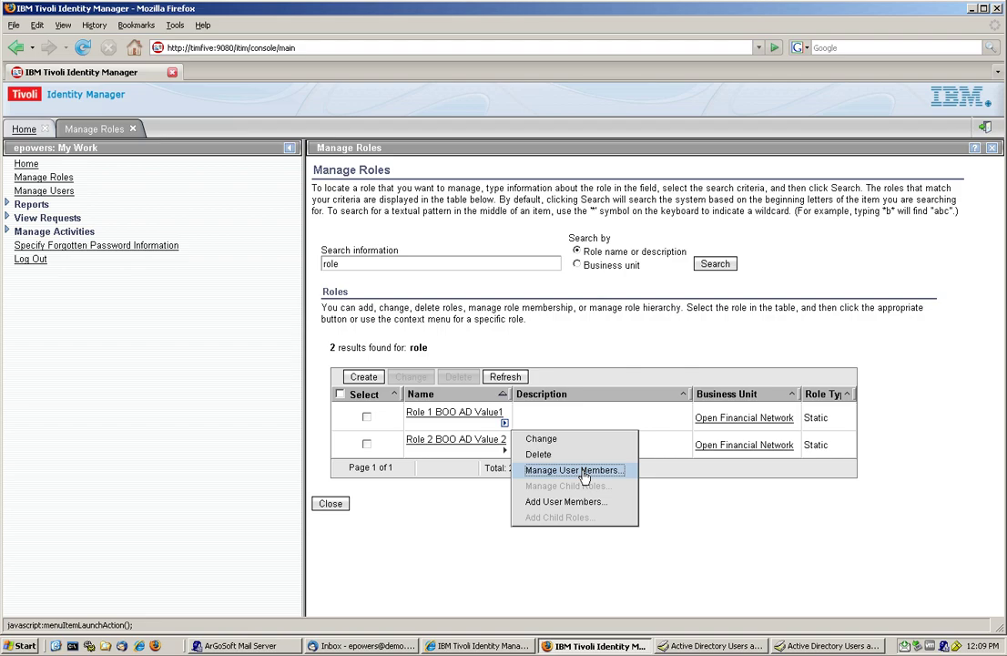
Step: Remove the test user from Role 1 BOO AD Value1 immediately, then minimize Firefox
{"action": "left_click", "coordinate": [583, 470]}
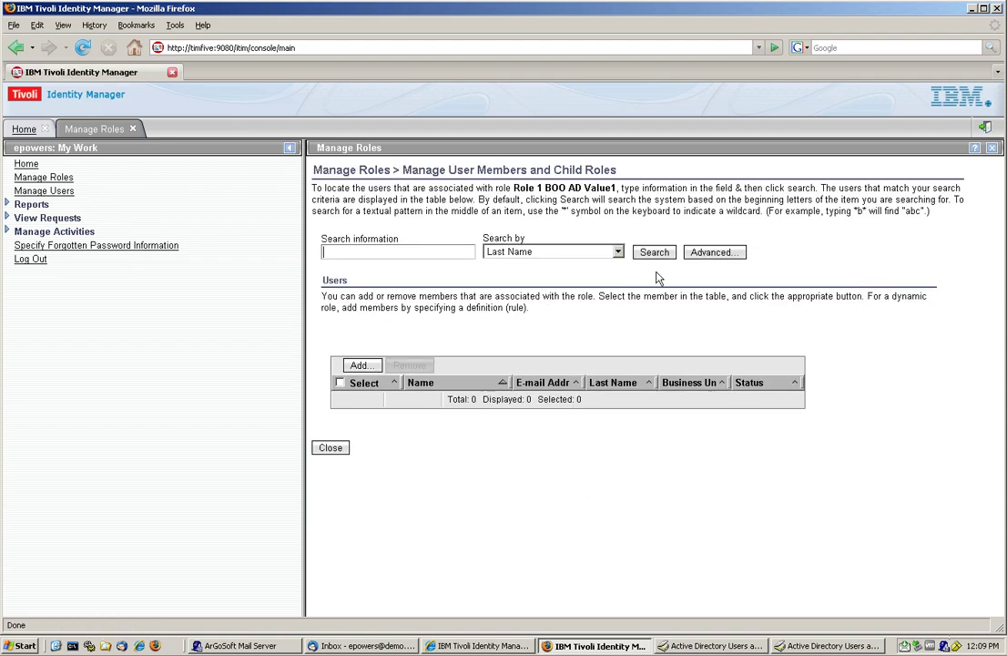
{"action": "left_click", "coordinate": [653, 255]}
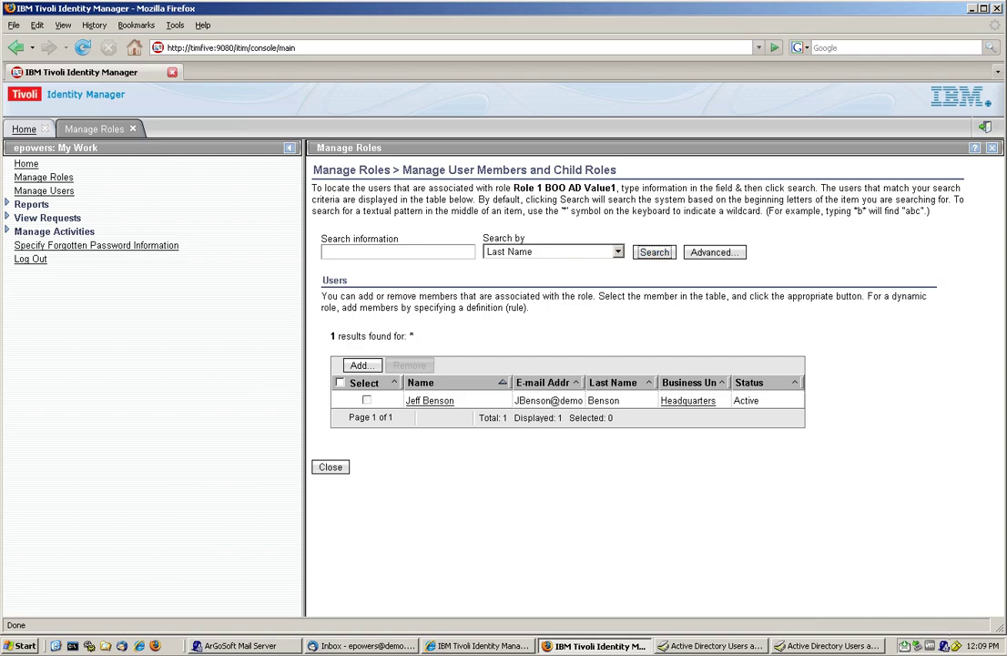
{"action": "left_click", "coordinate": [365, 401]}
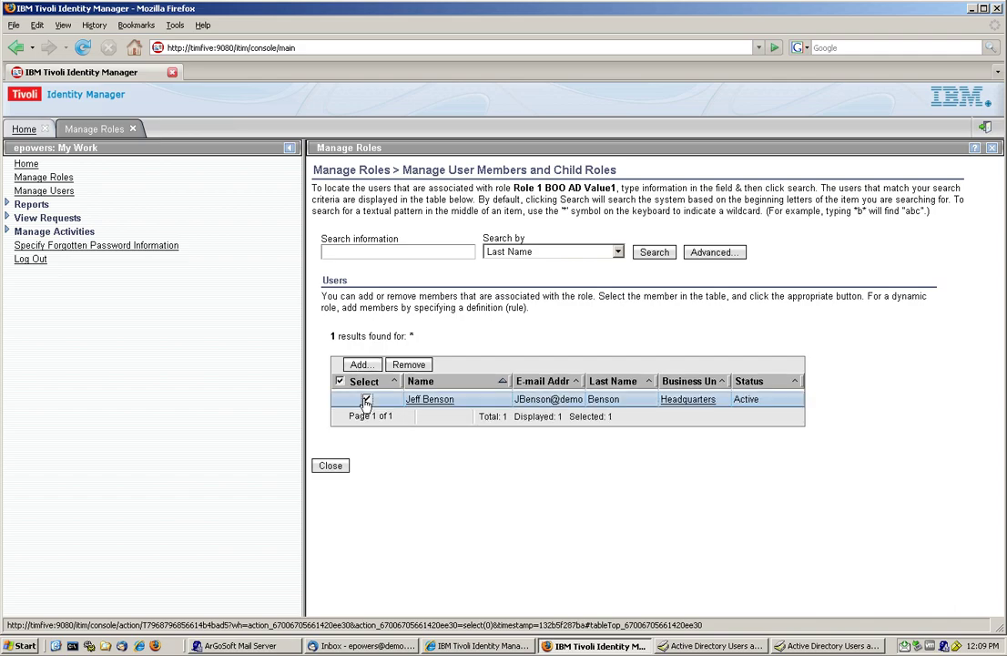
{"action": "left_click", "coordinate": [408, 365]}
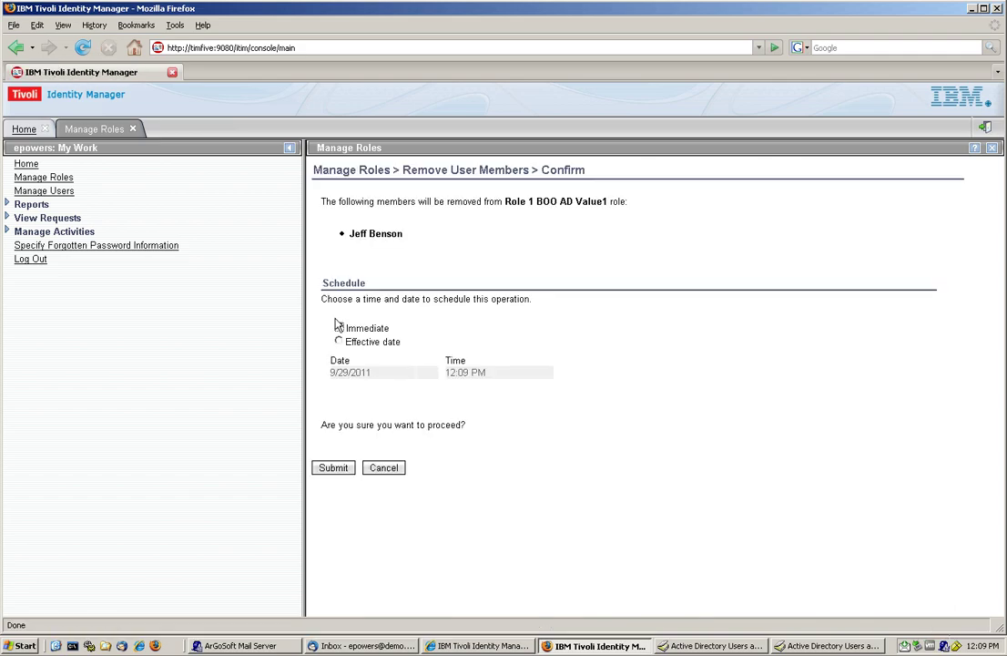
{"action": "left_click", "coordinate": [333, 469]}
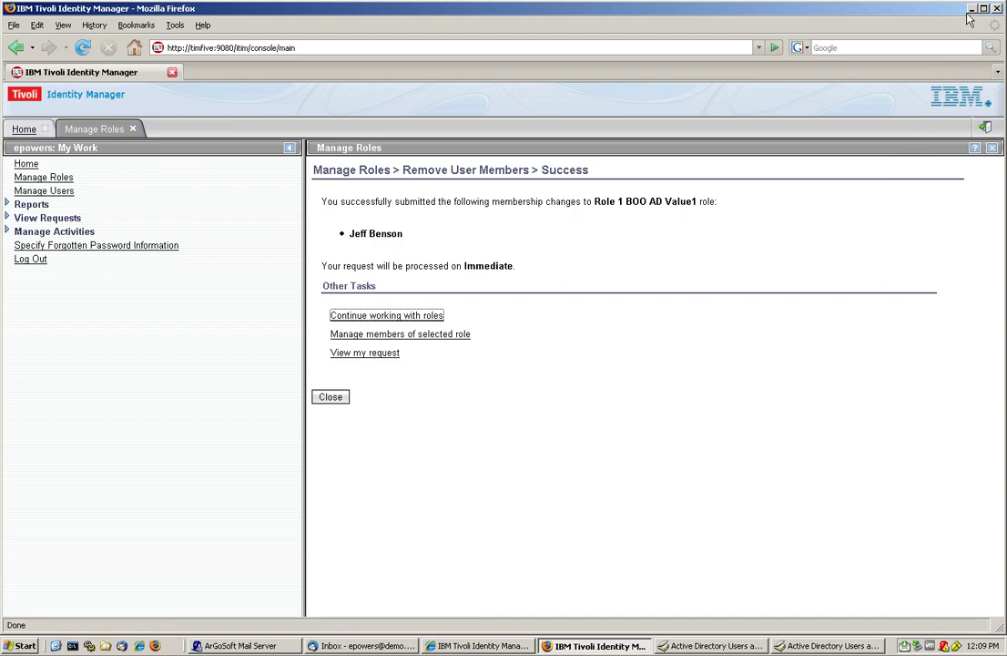
{"action": "left_click", "coordinate": [971, 9]}
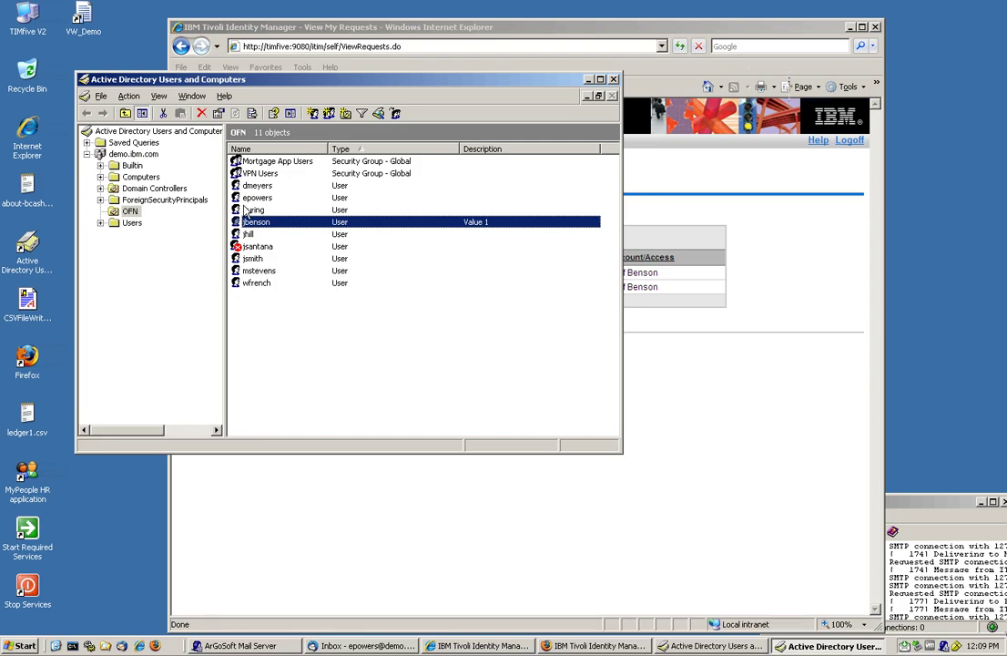
Step: Refresh the OFN container and select the test user's account to see Description Value 2
{"action": "left_click", "coordinate": [129, 97]}
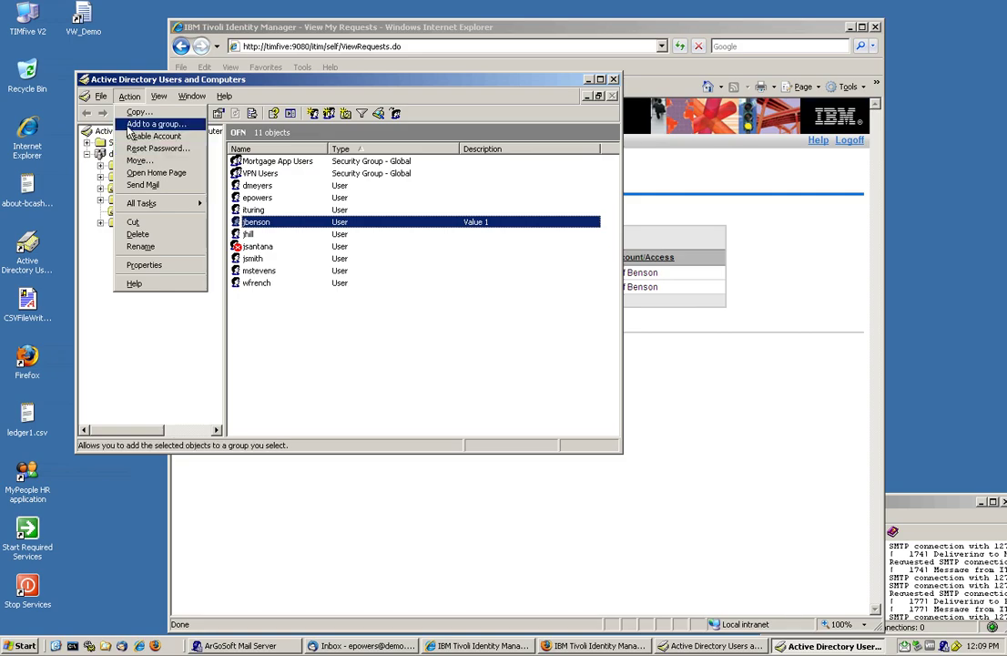
{"action": "left_click", "coordinate": [101, 307]}
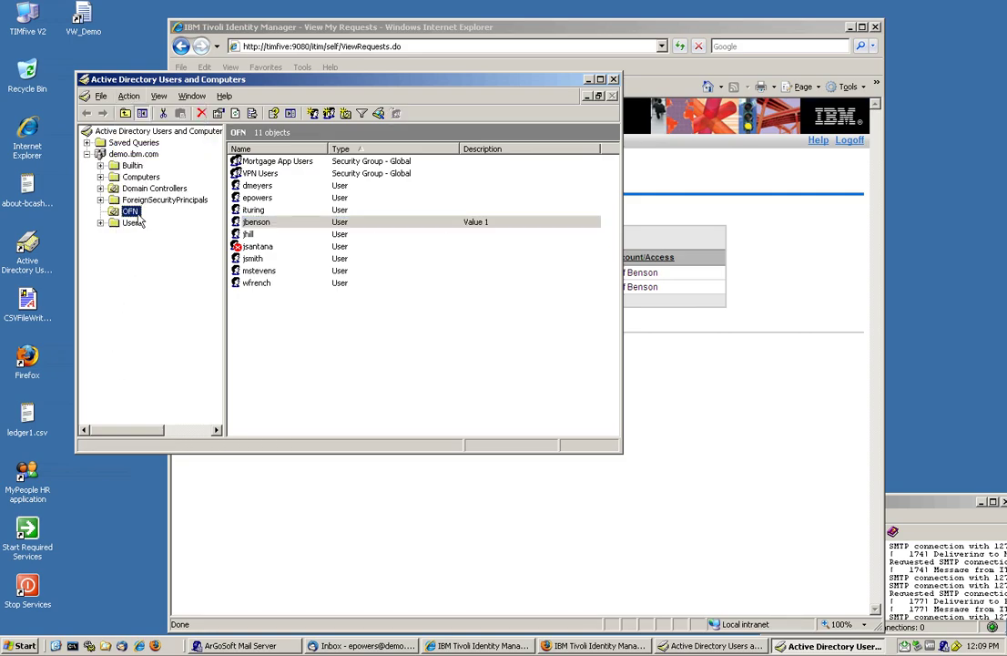
{"action": "left_click", "coordinate": [128, 96]}
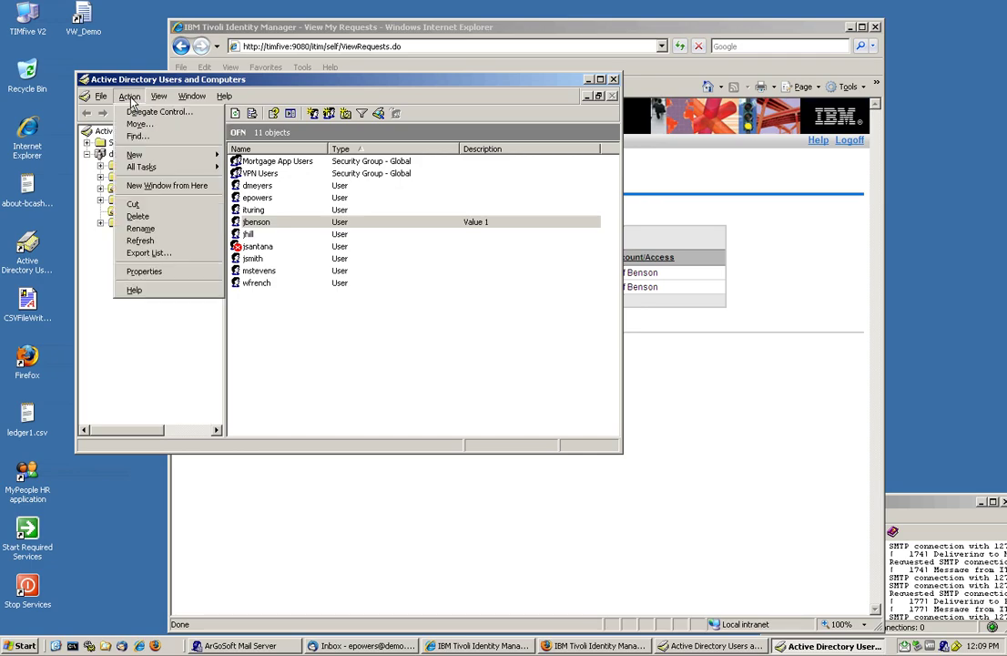
{"action": "left_click", "coordinate": [139, 242]}
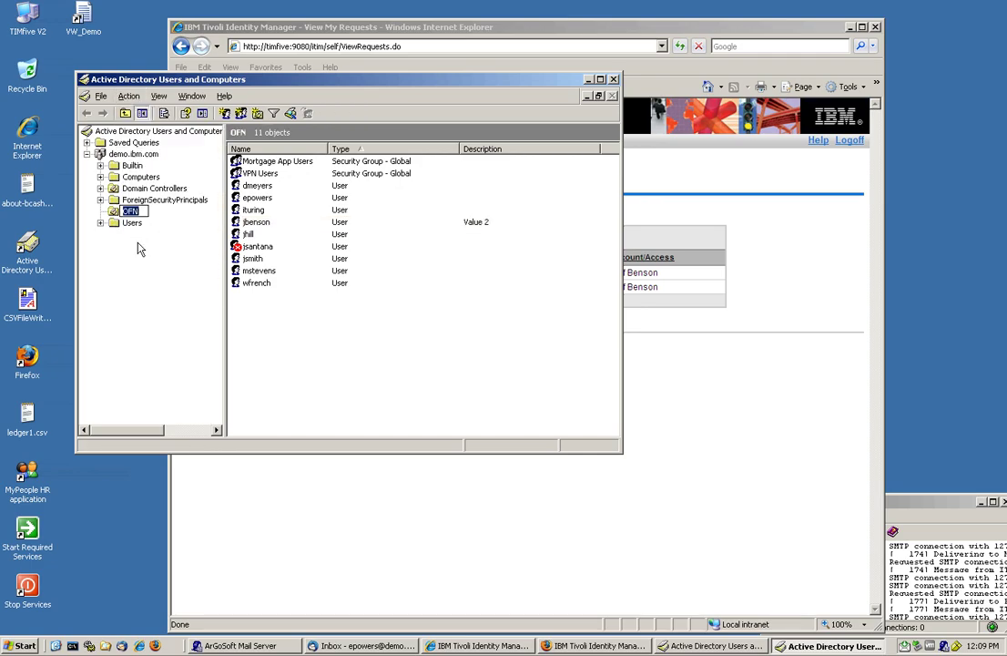
{"action": "left_click", "coordinate": [436, 226]}
{"action": "left_click", "coordinate": [435, 226]}
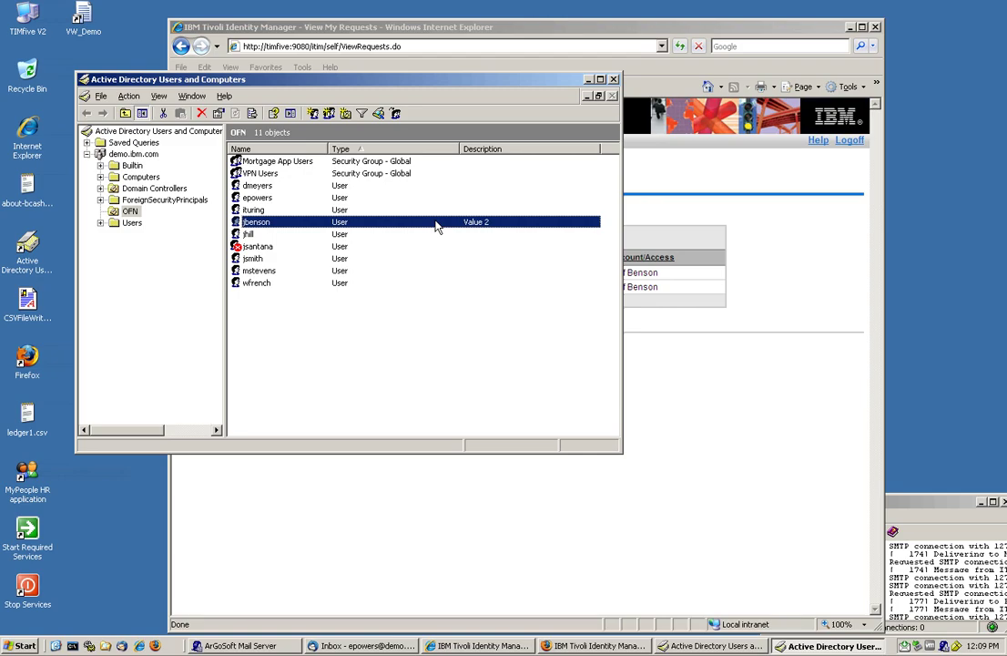